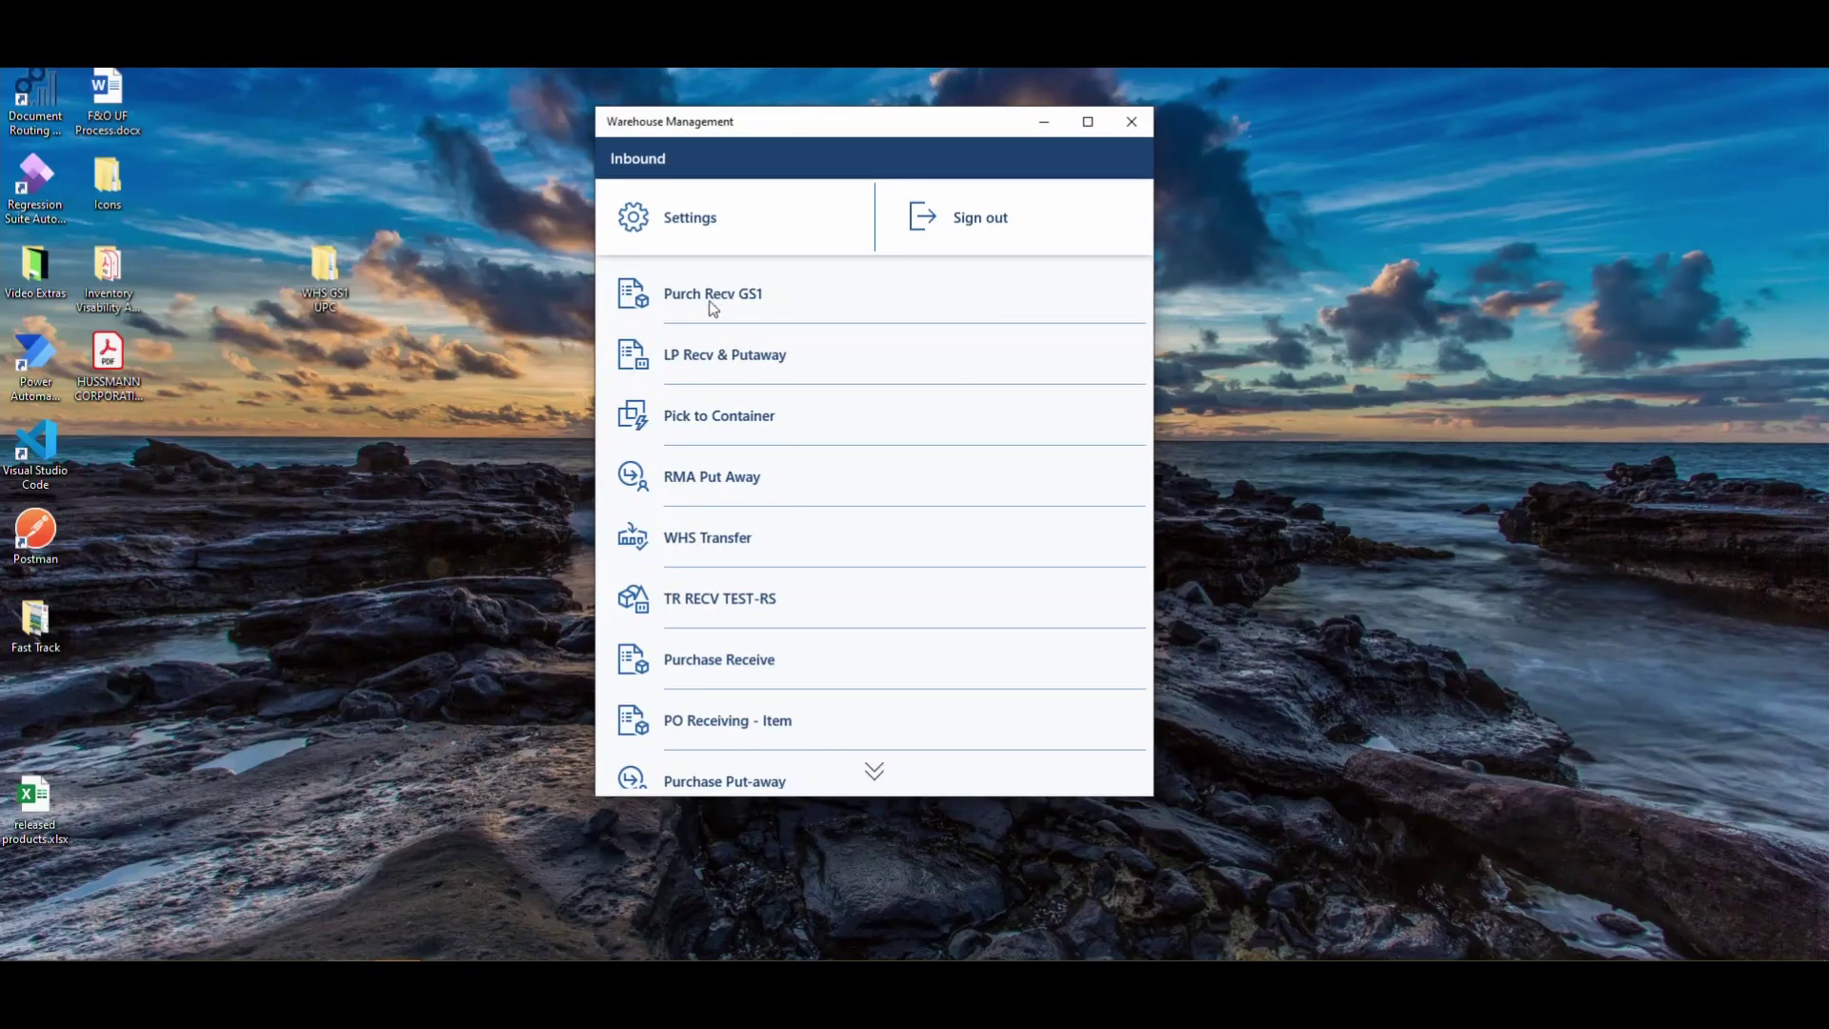
Start GS1 purchase receiving for purchase order 00005243 and item A00010.
{"action": "left_click", "coordinate": [727, 304]}
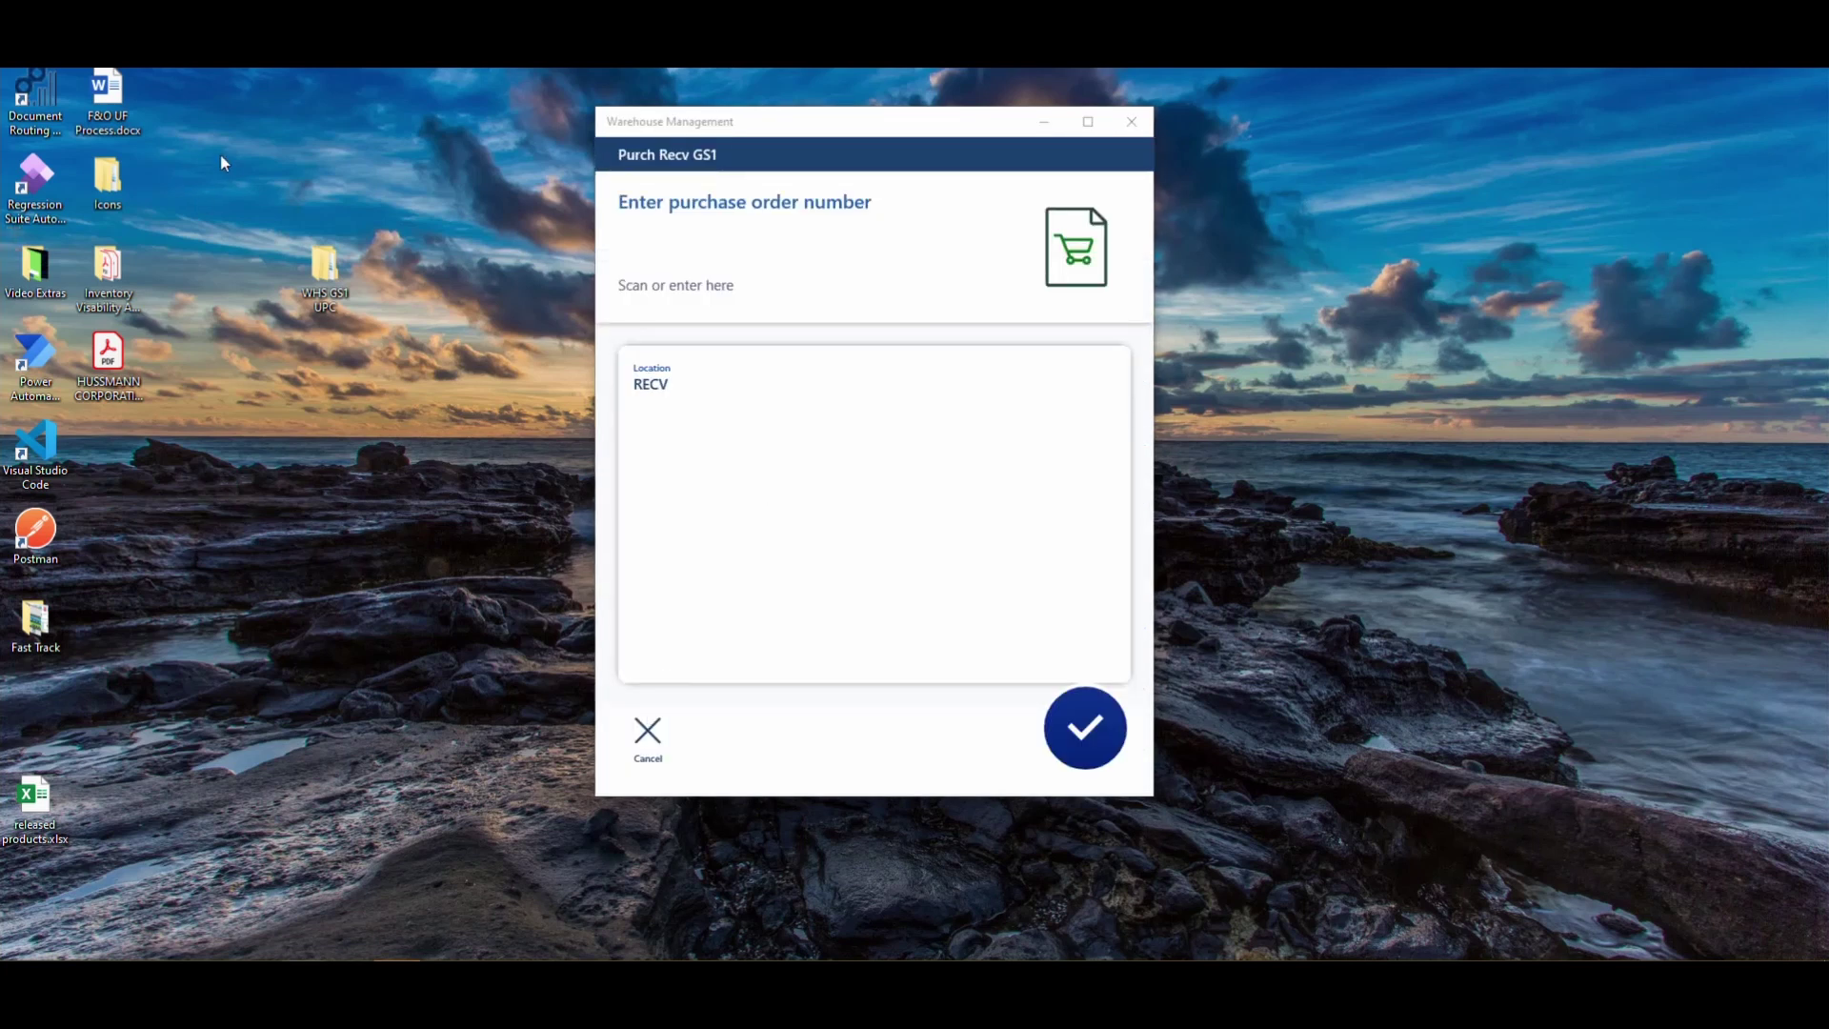
{"action": "left_click", "coordinate": [641, 252]}
{"action": "type", "text": "00005243"}
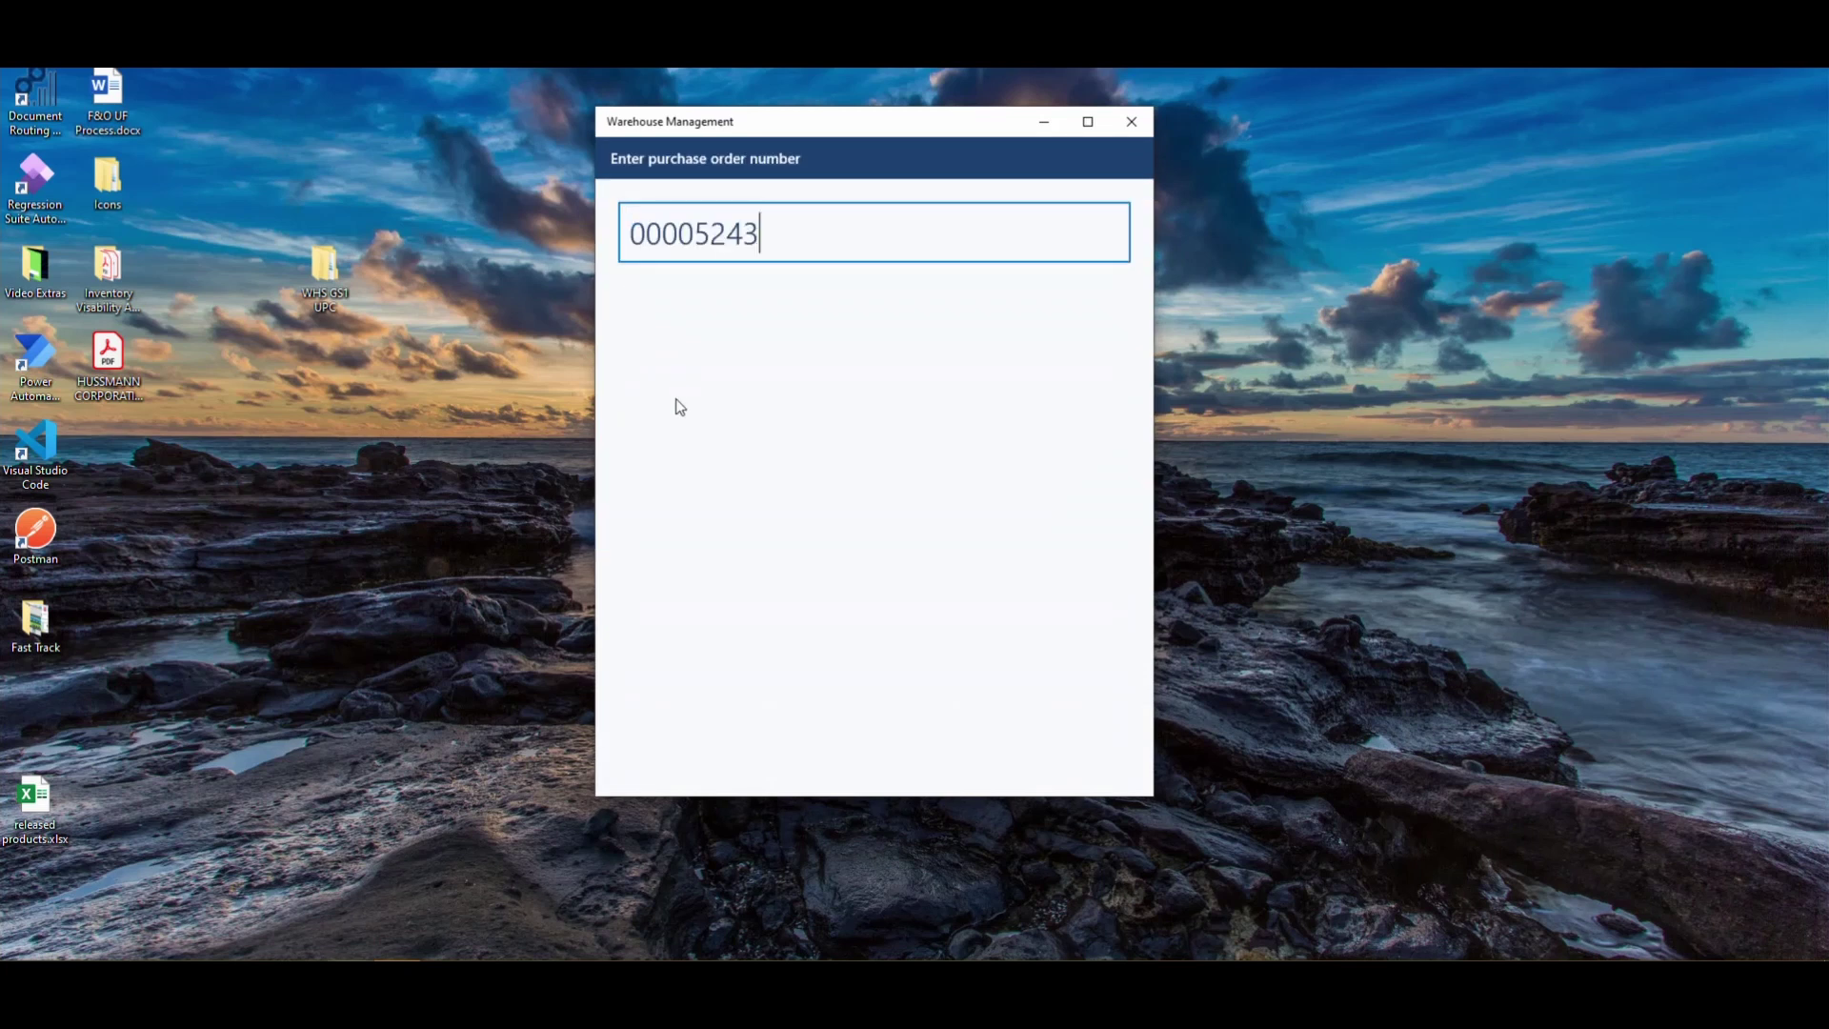
{"action": "key", "text": "Return"}
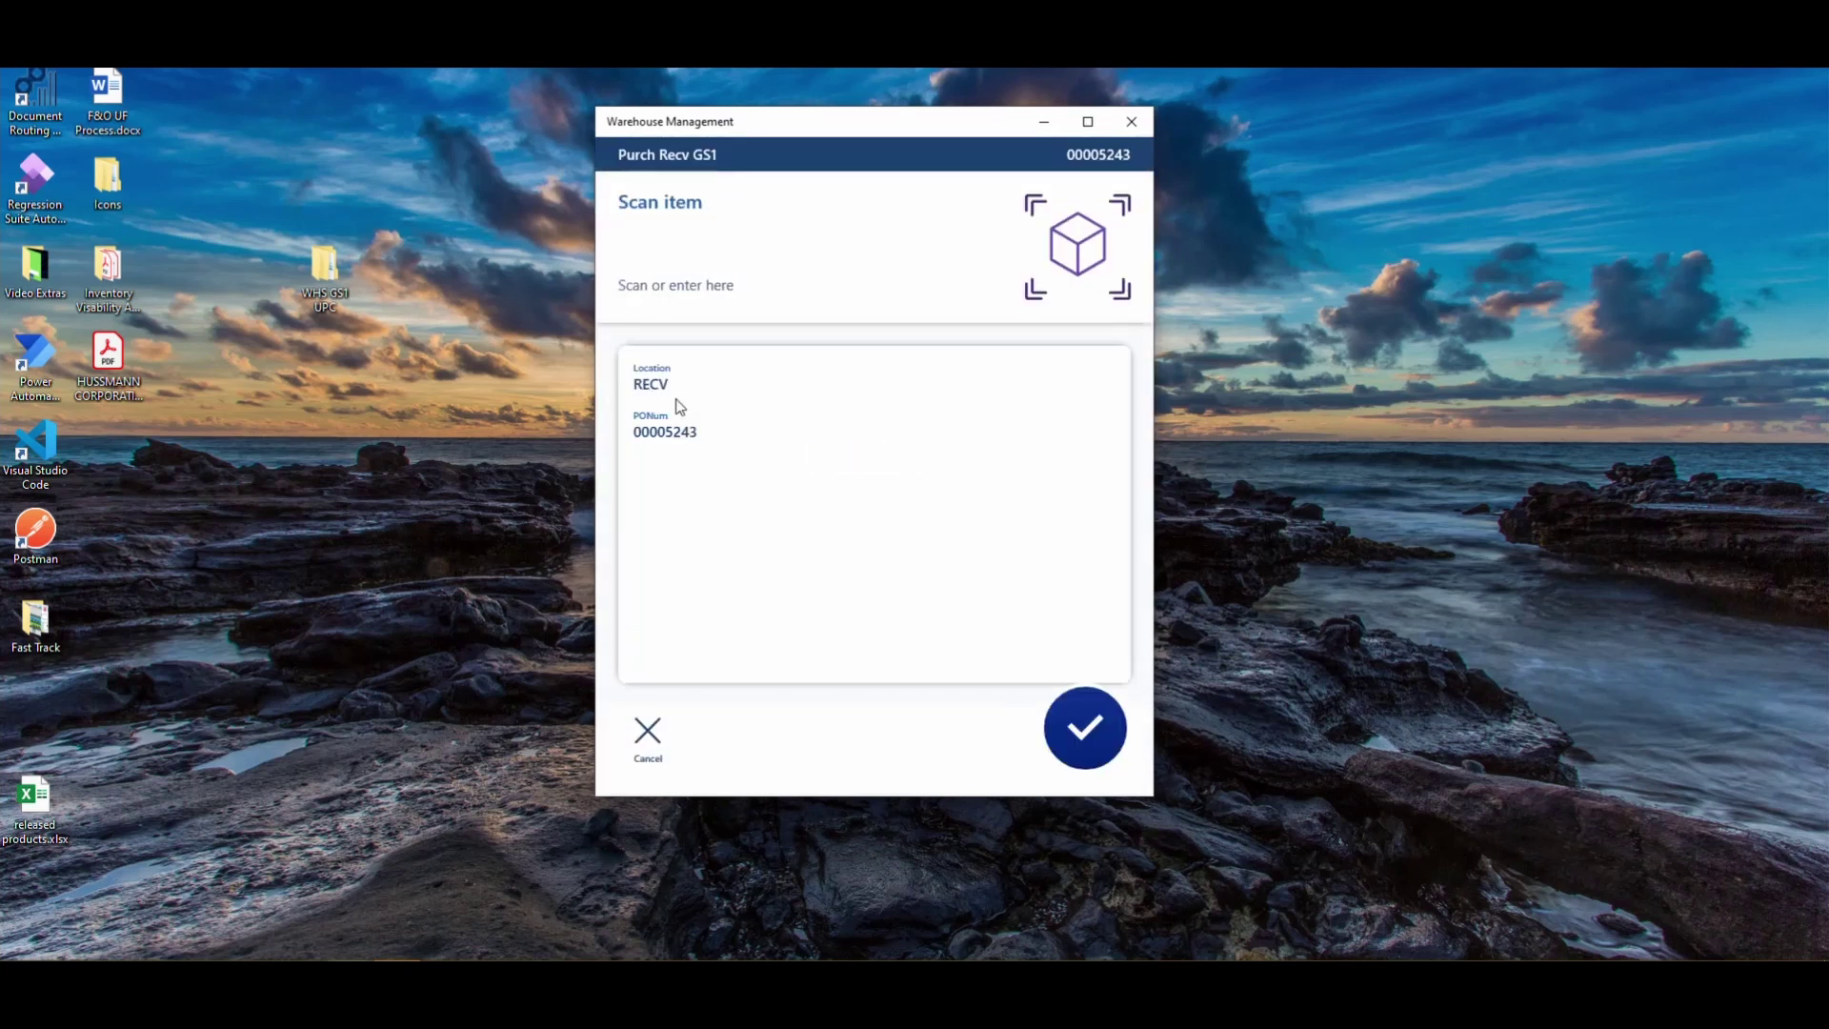
{"action": "left_click", "coordinate": [710, 253]}
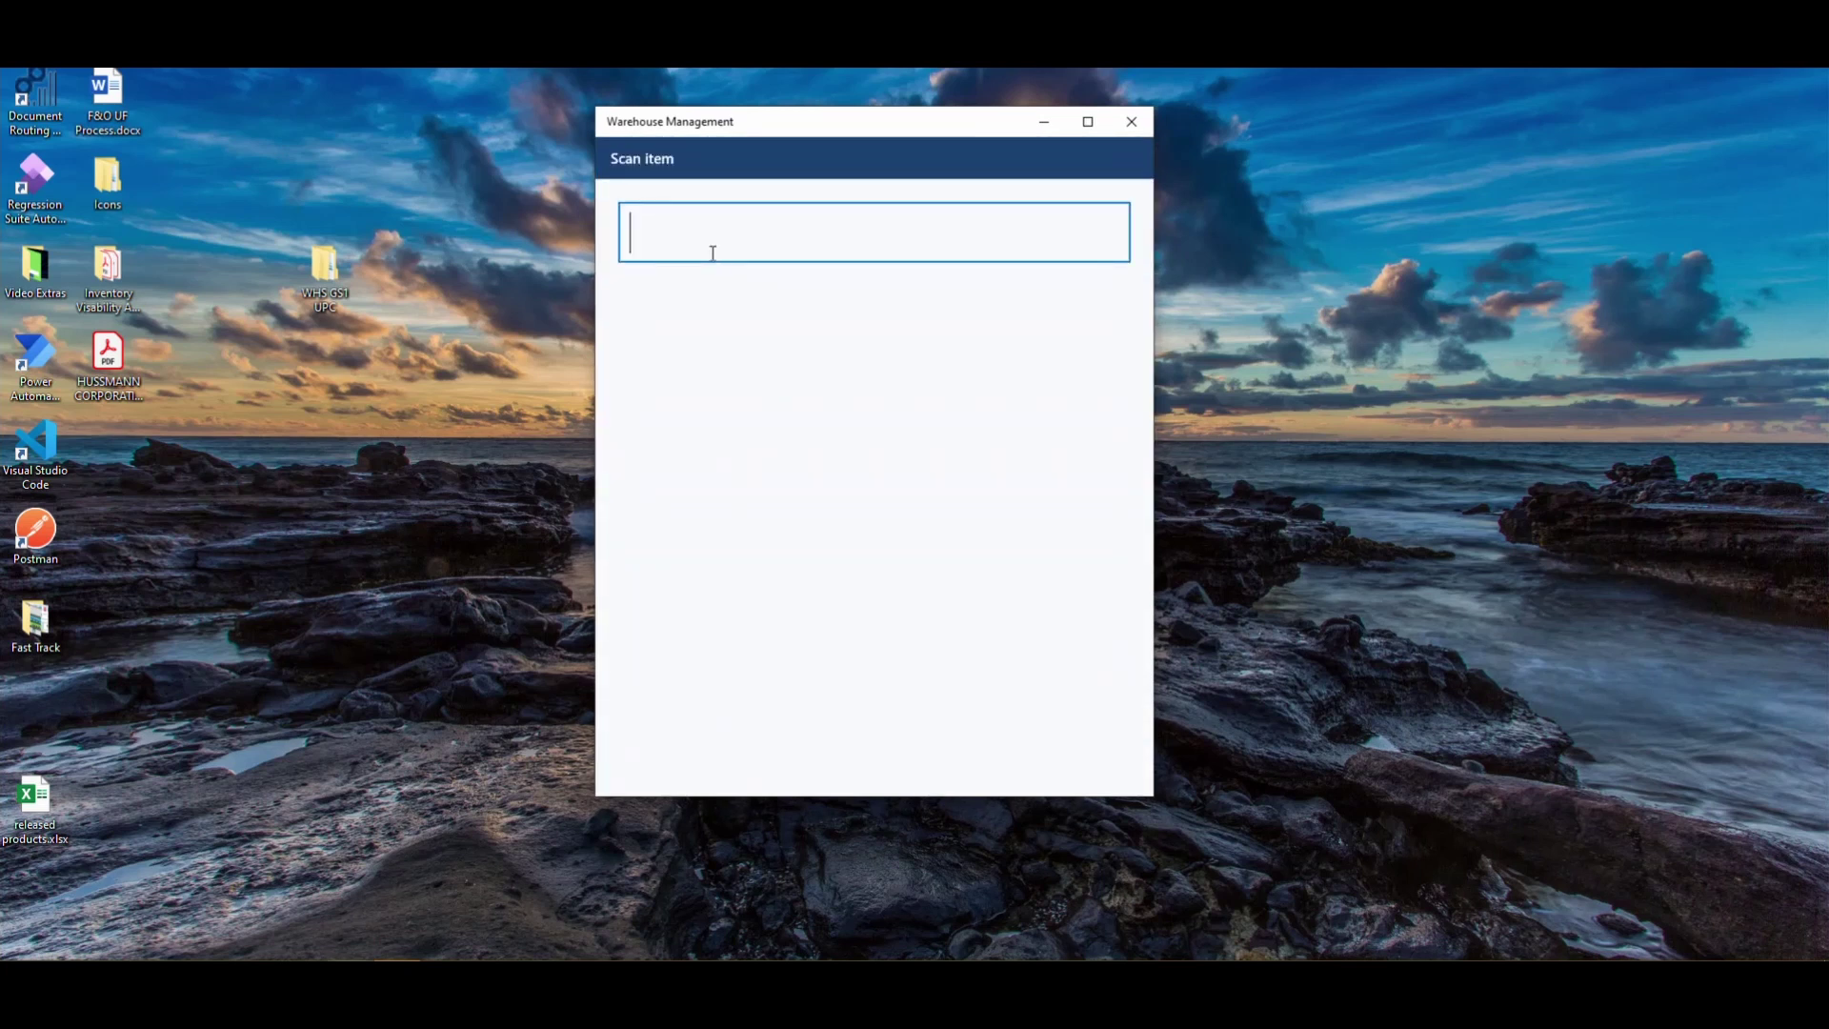
{"action": "type", "text": "a00010"}
{"action": "key", "text": "Return"}
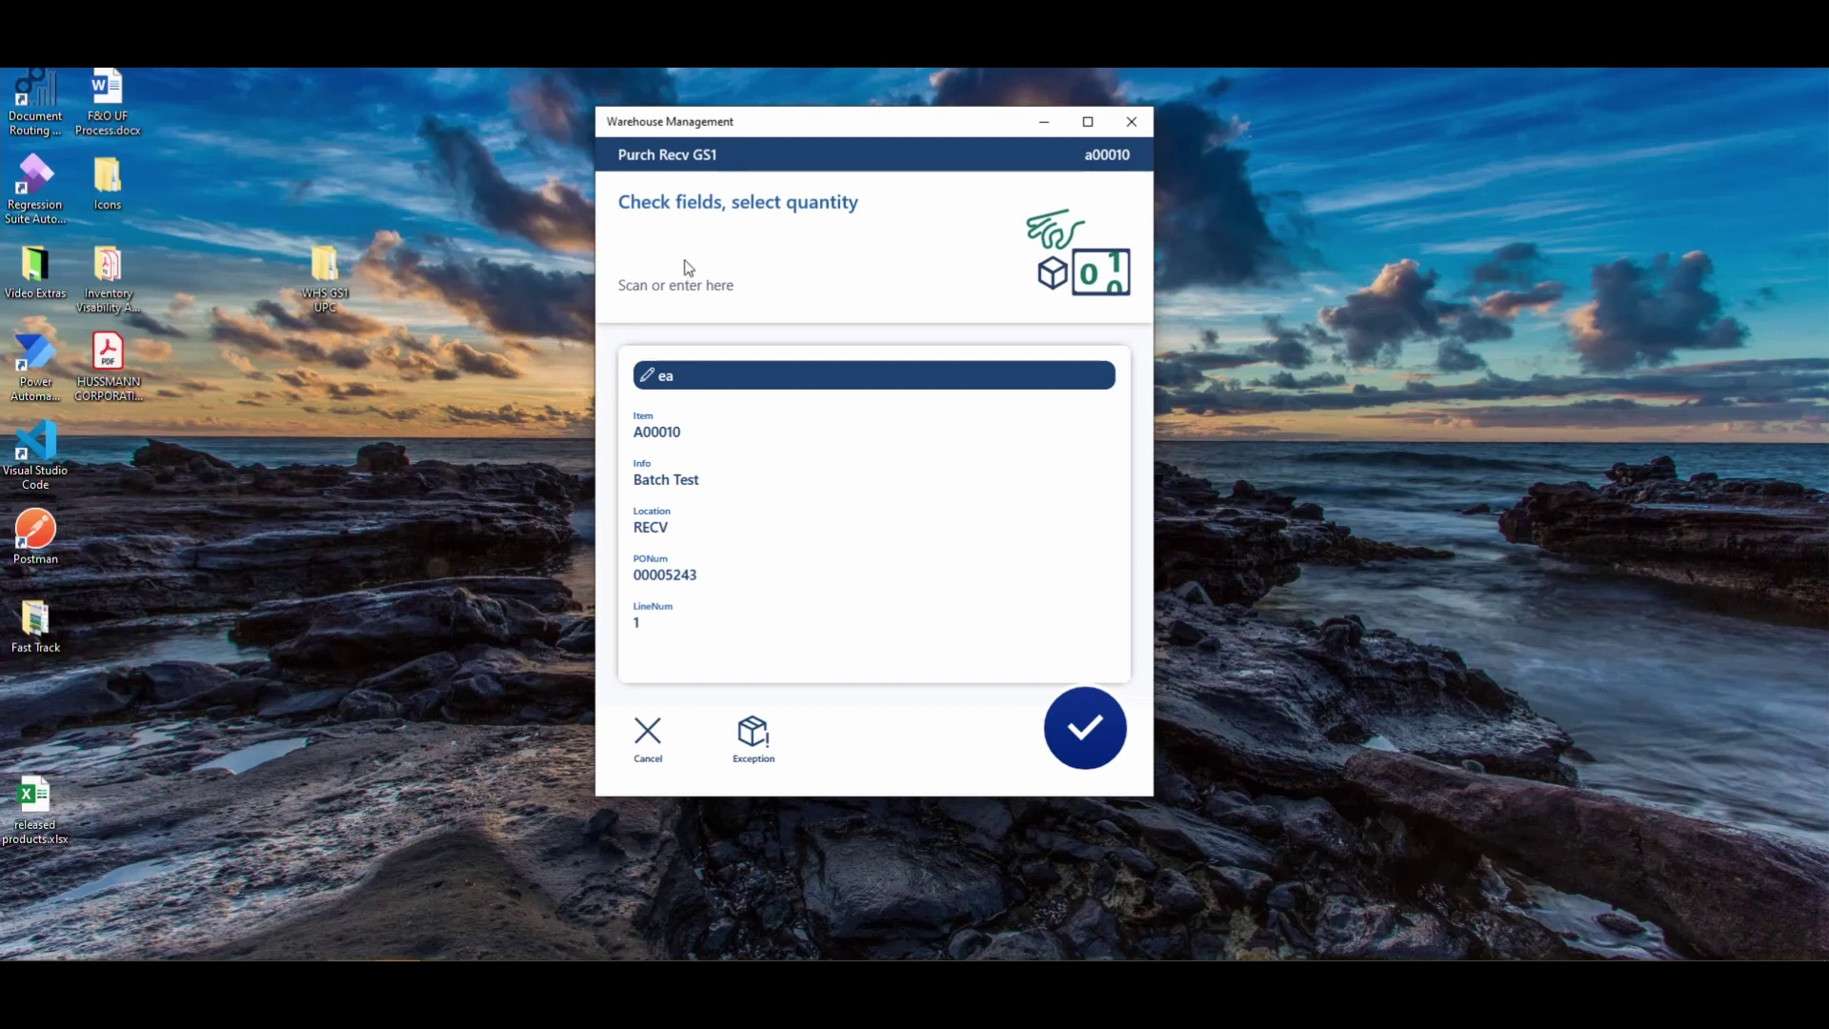
Receive quantity 30 as batch b25 expiring 04/25/2022 and put it away to FL-007.
{"action": "type", "text": "30"}
{"action": "key", "text": "Return"}
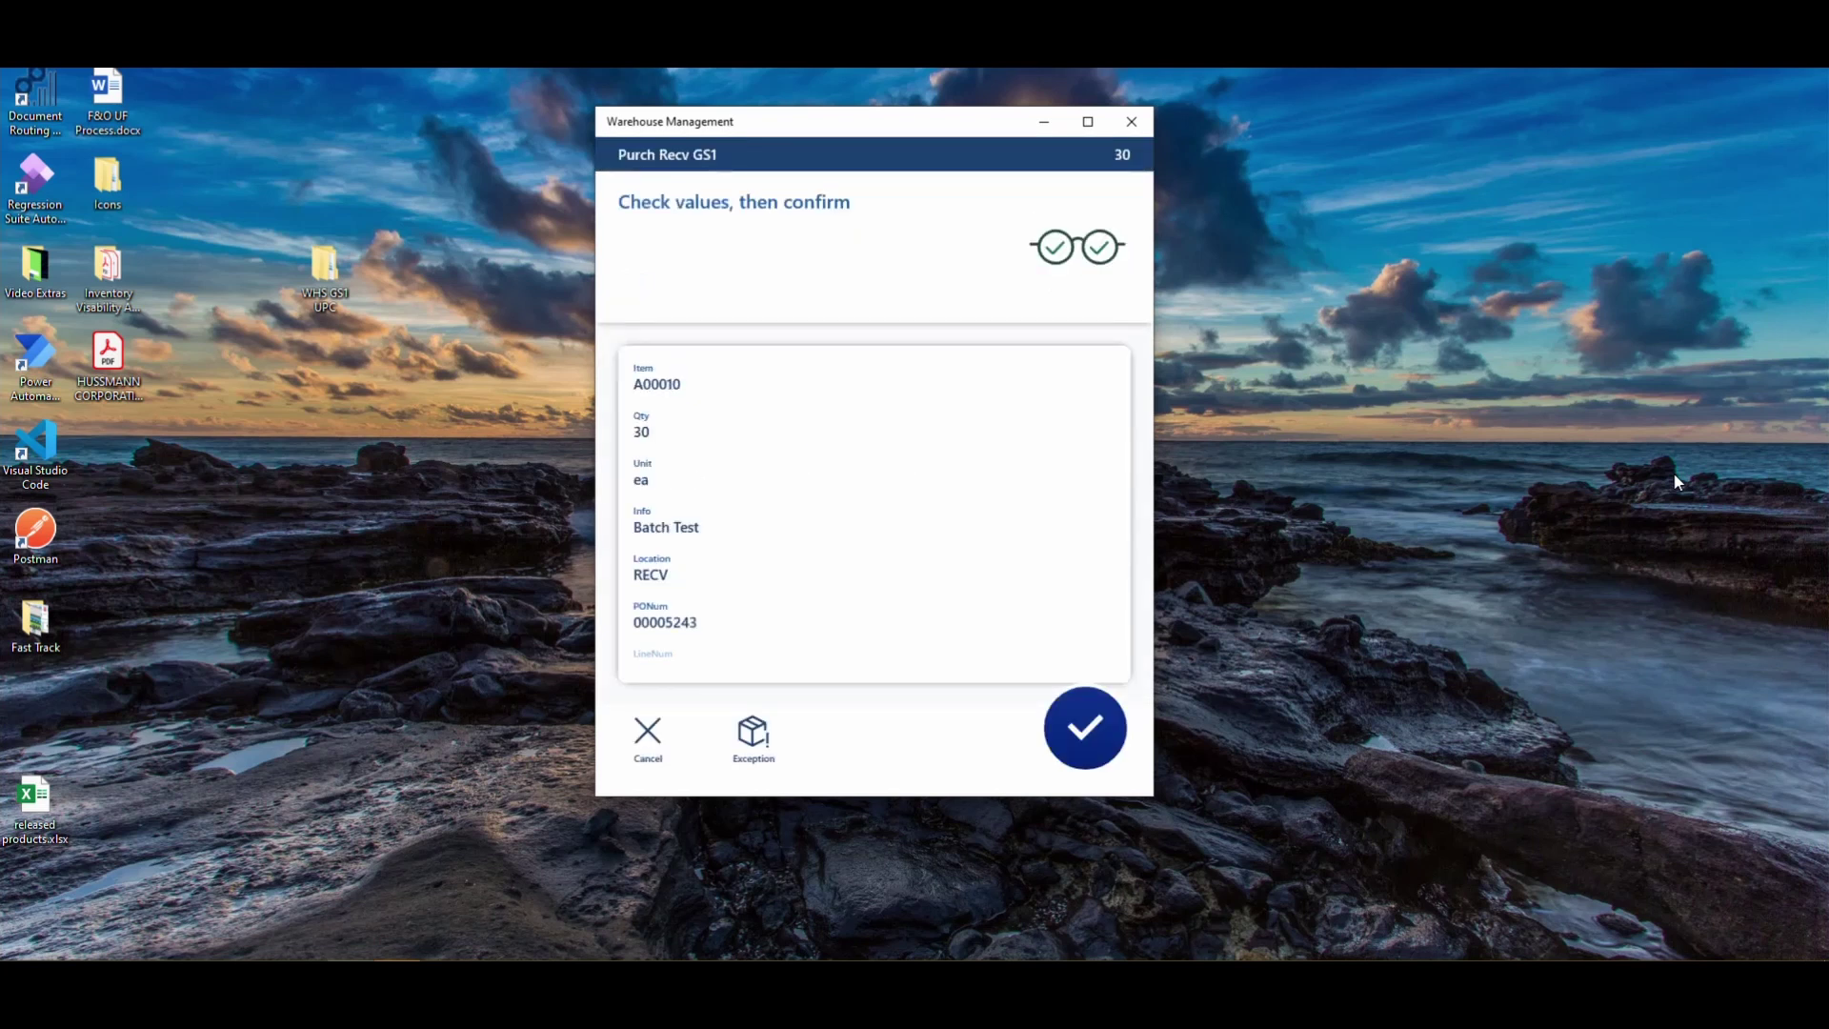
{"action": "key", "text": "Return"}
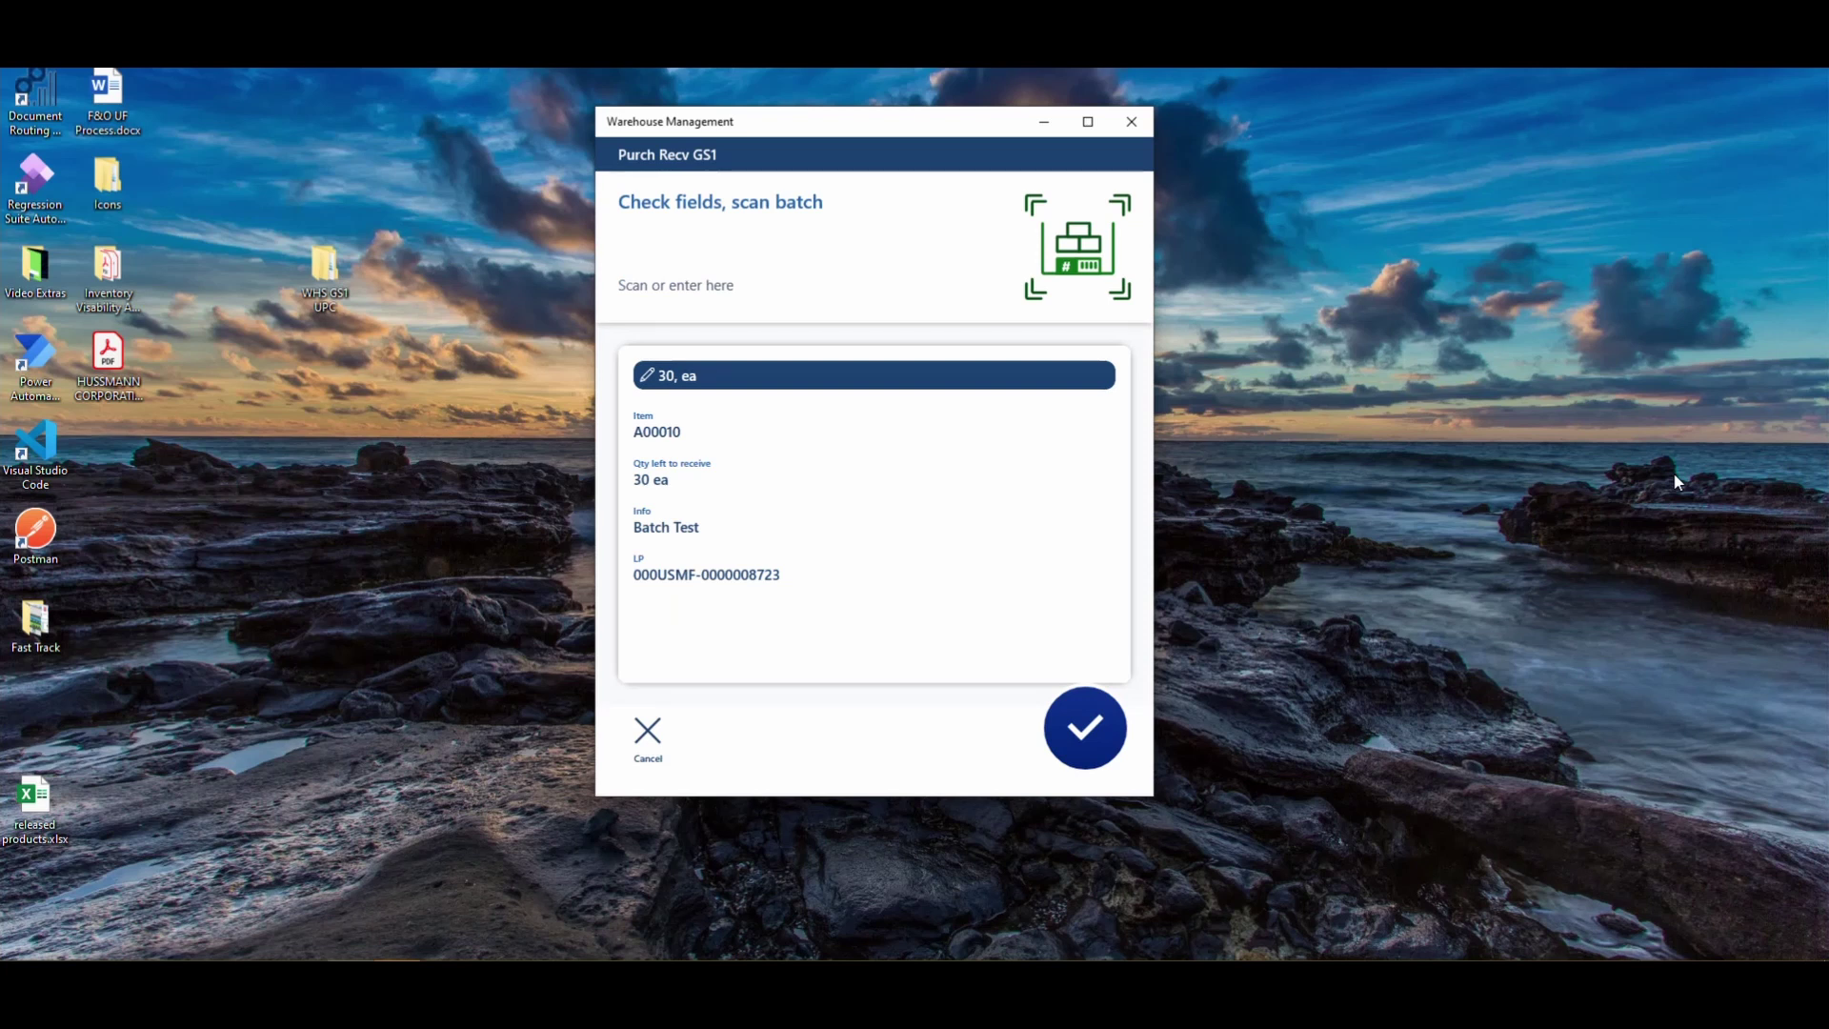
{"action": "type", "text": "b25"}
{"action": "key", "text": "Return"}
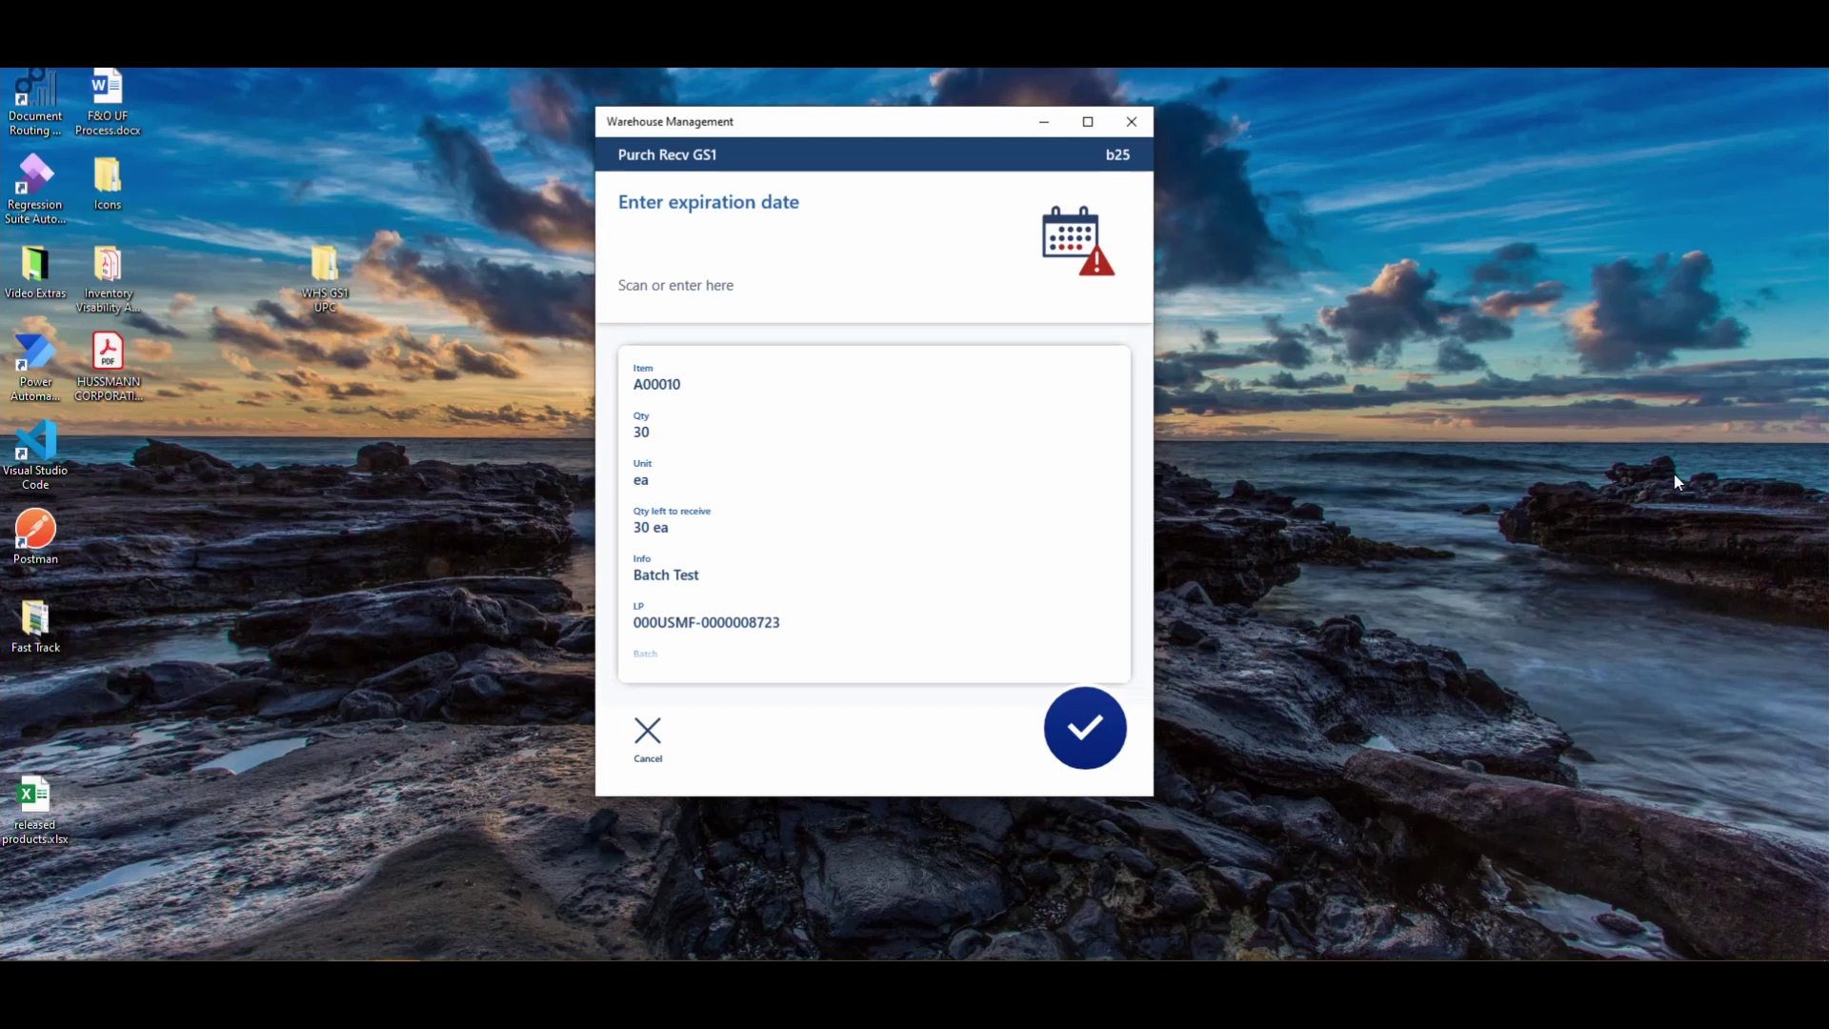
{"action": "type", "text": "04/25/2022"}
{"action": "key", "text": "Return"}
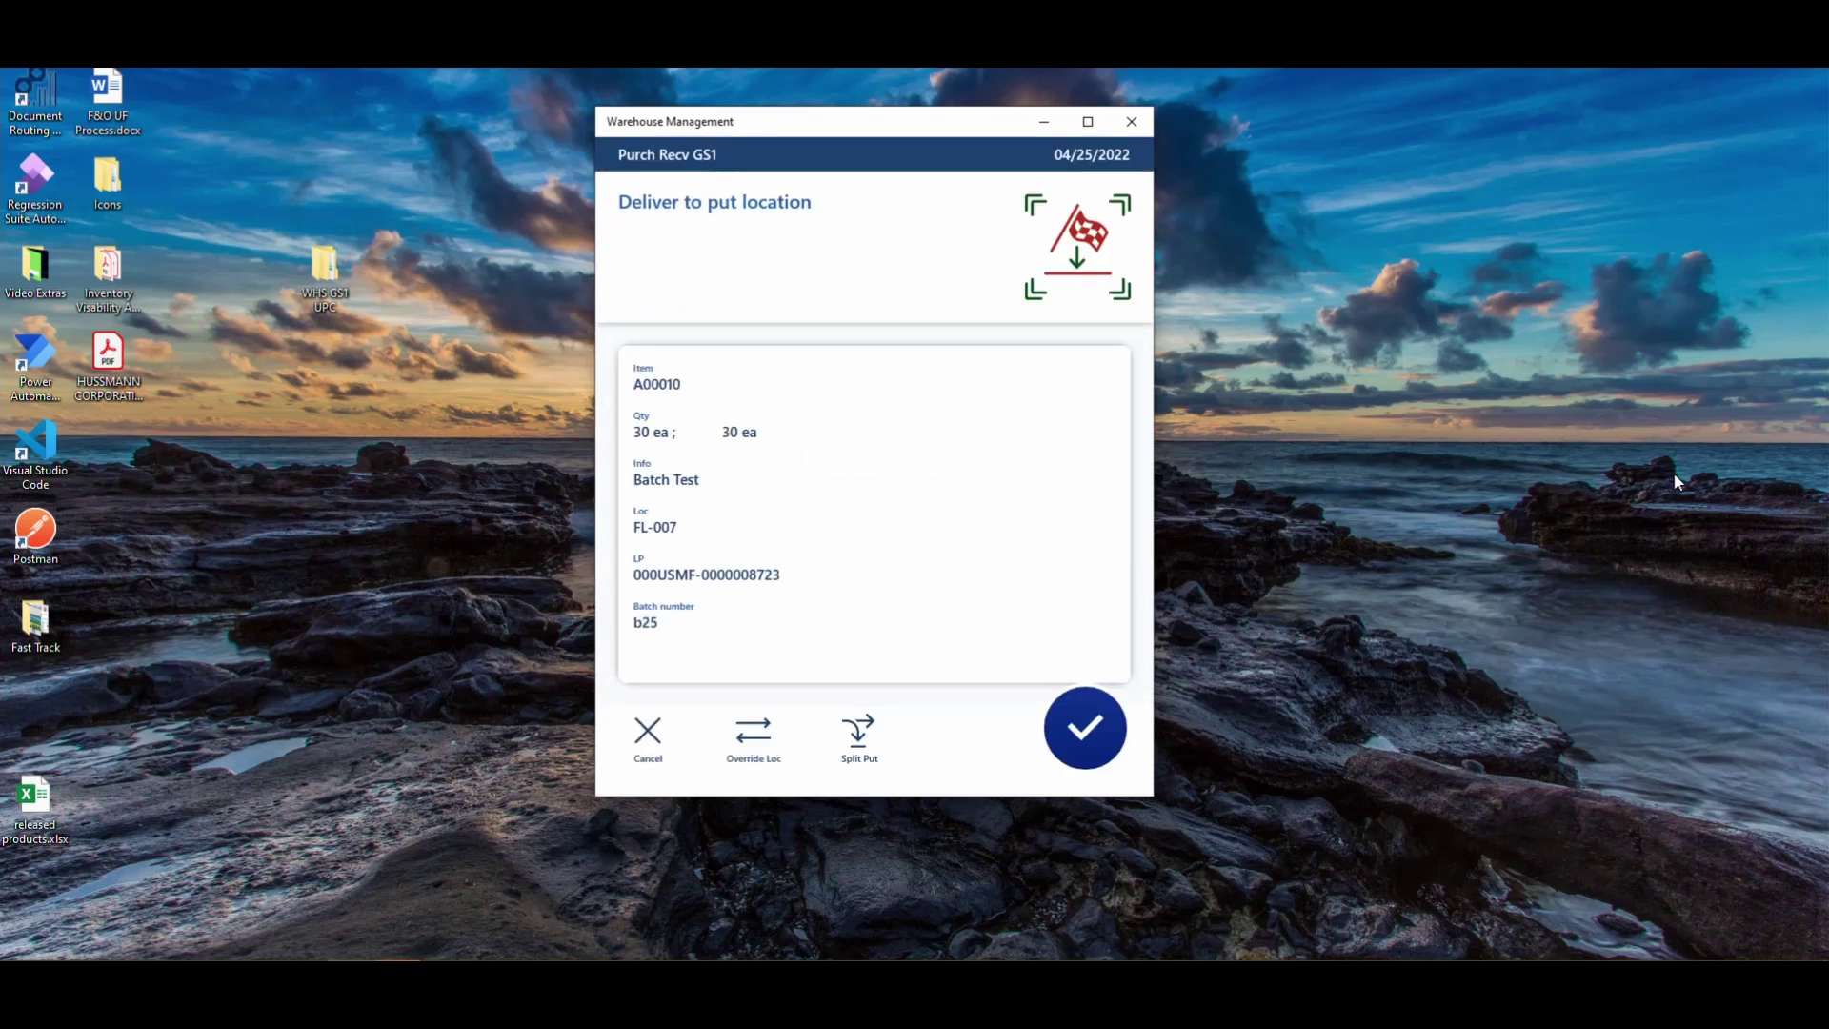
{"action": "key", "text": "Return"}
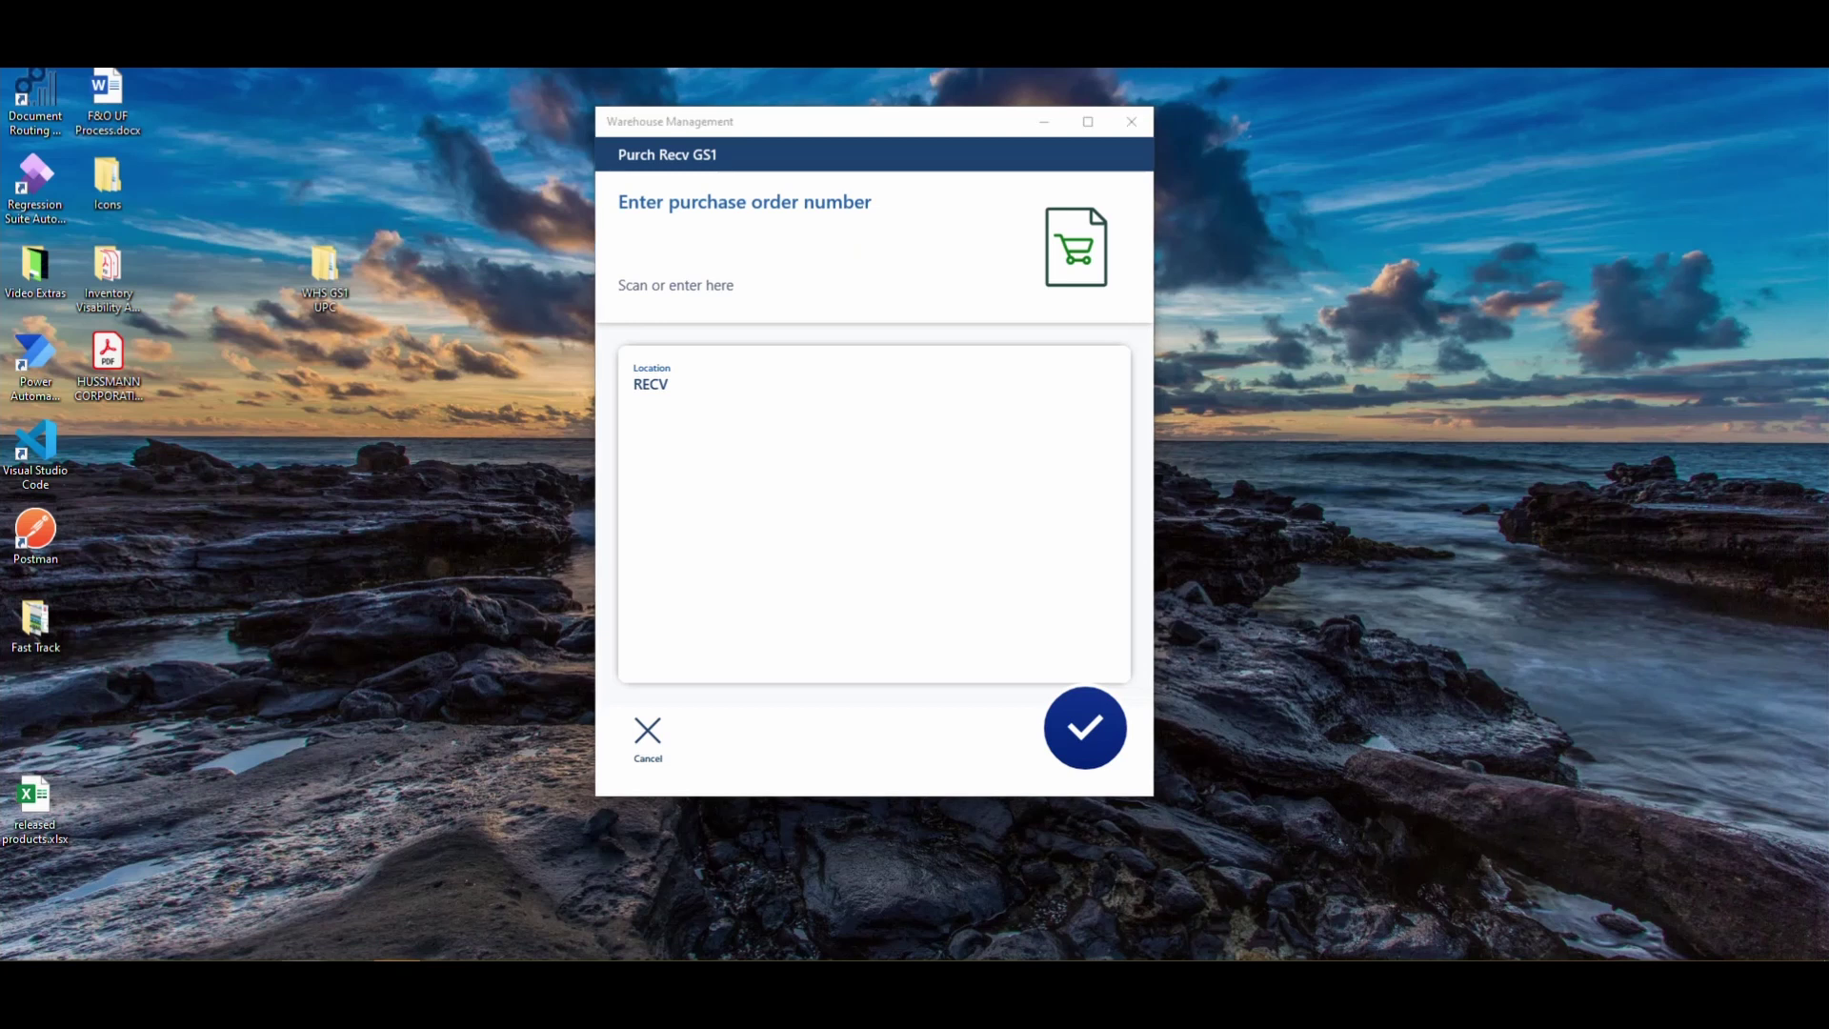
Receive PO 00005244 by pasting the GS1 barcode, confirming batch b20 and delivery to FL-007.
{"action": "left_click", "coordinate": [753, 282]}
{"action": "type", "text": "00005244"}
{"action": "key", "text": "Return"}
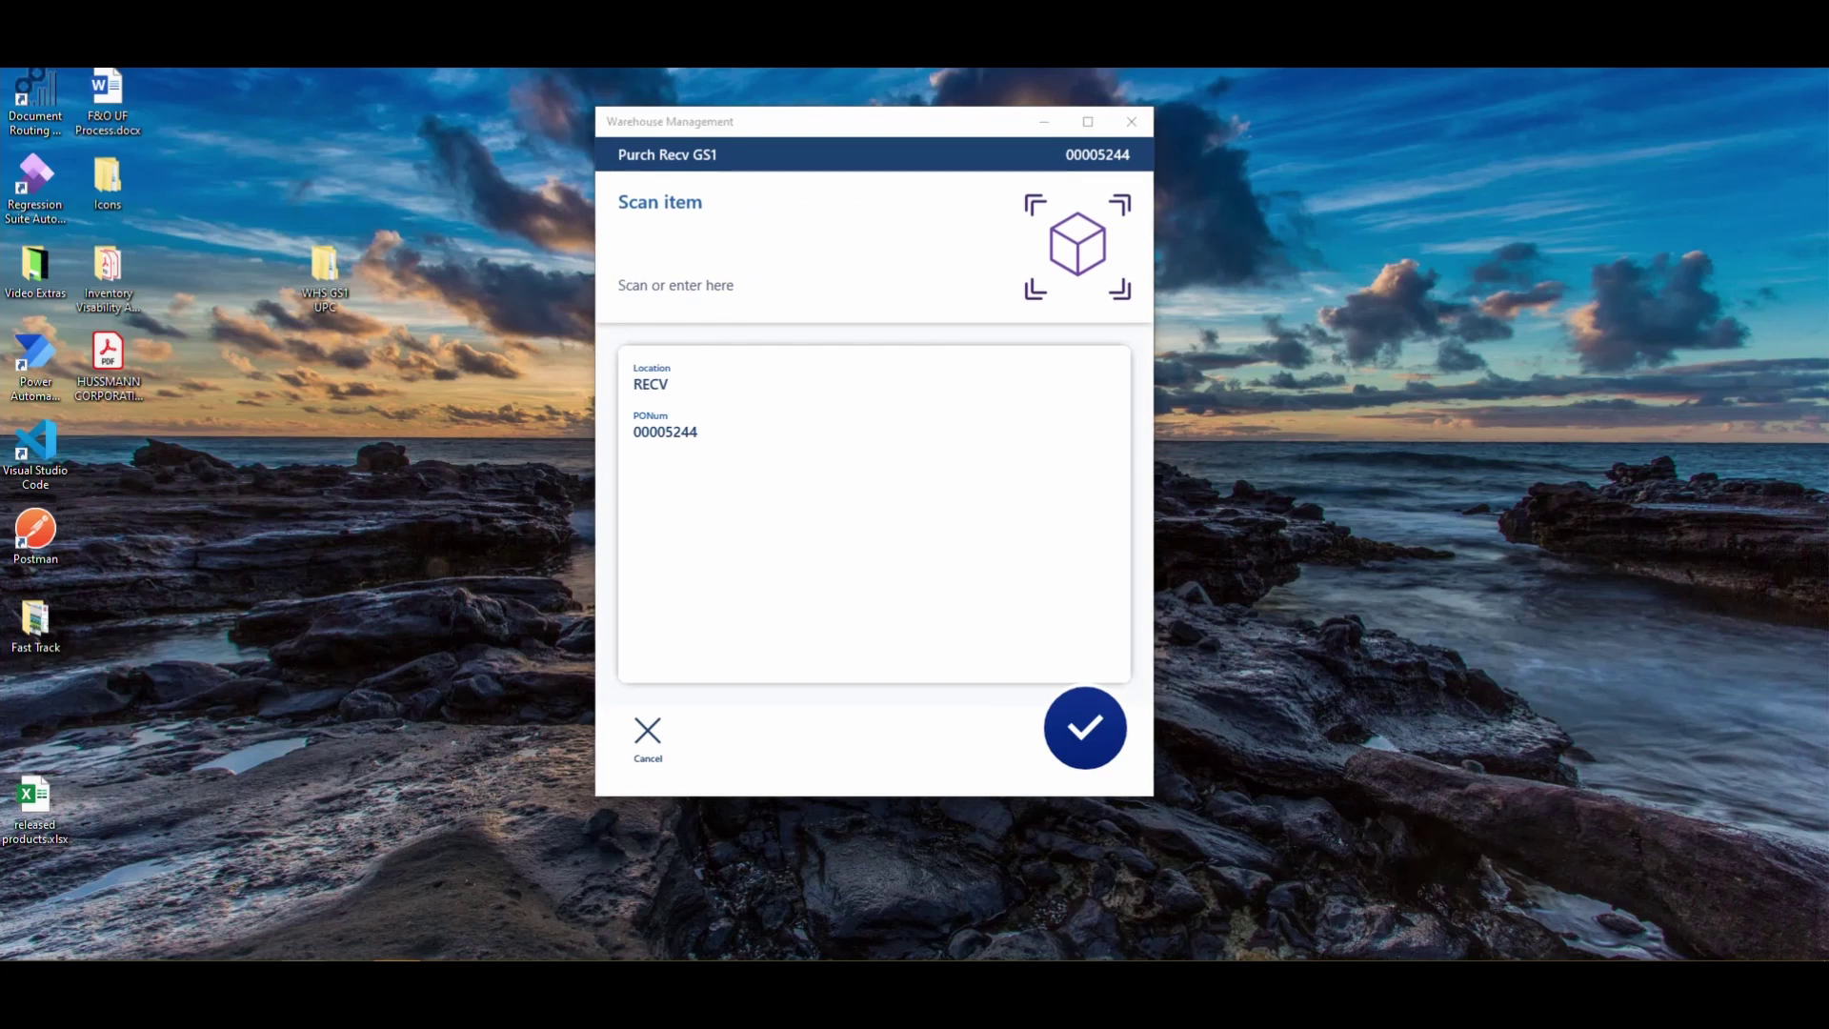
{"action": "left_click", "coordinate": [733, 264]}
{"action": "key", "text": "ctrl+v"}
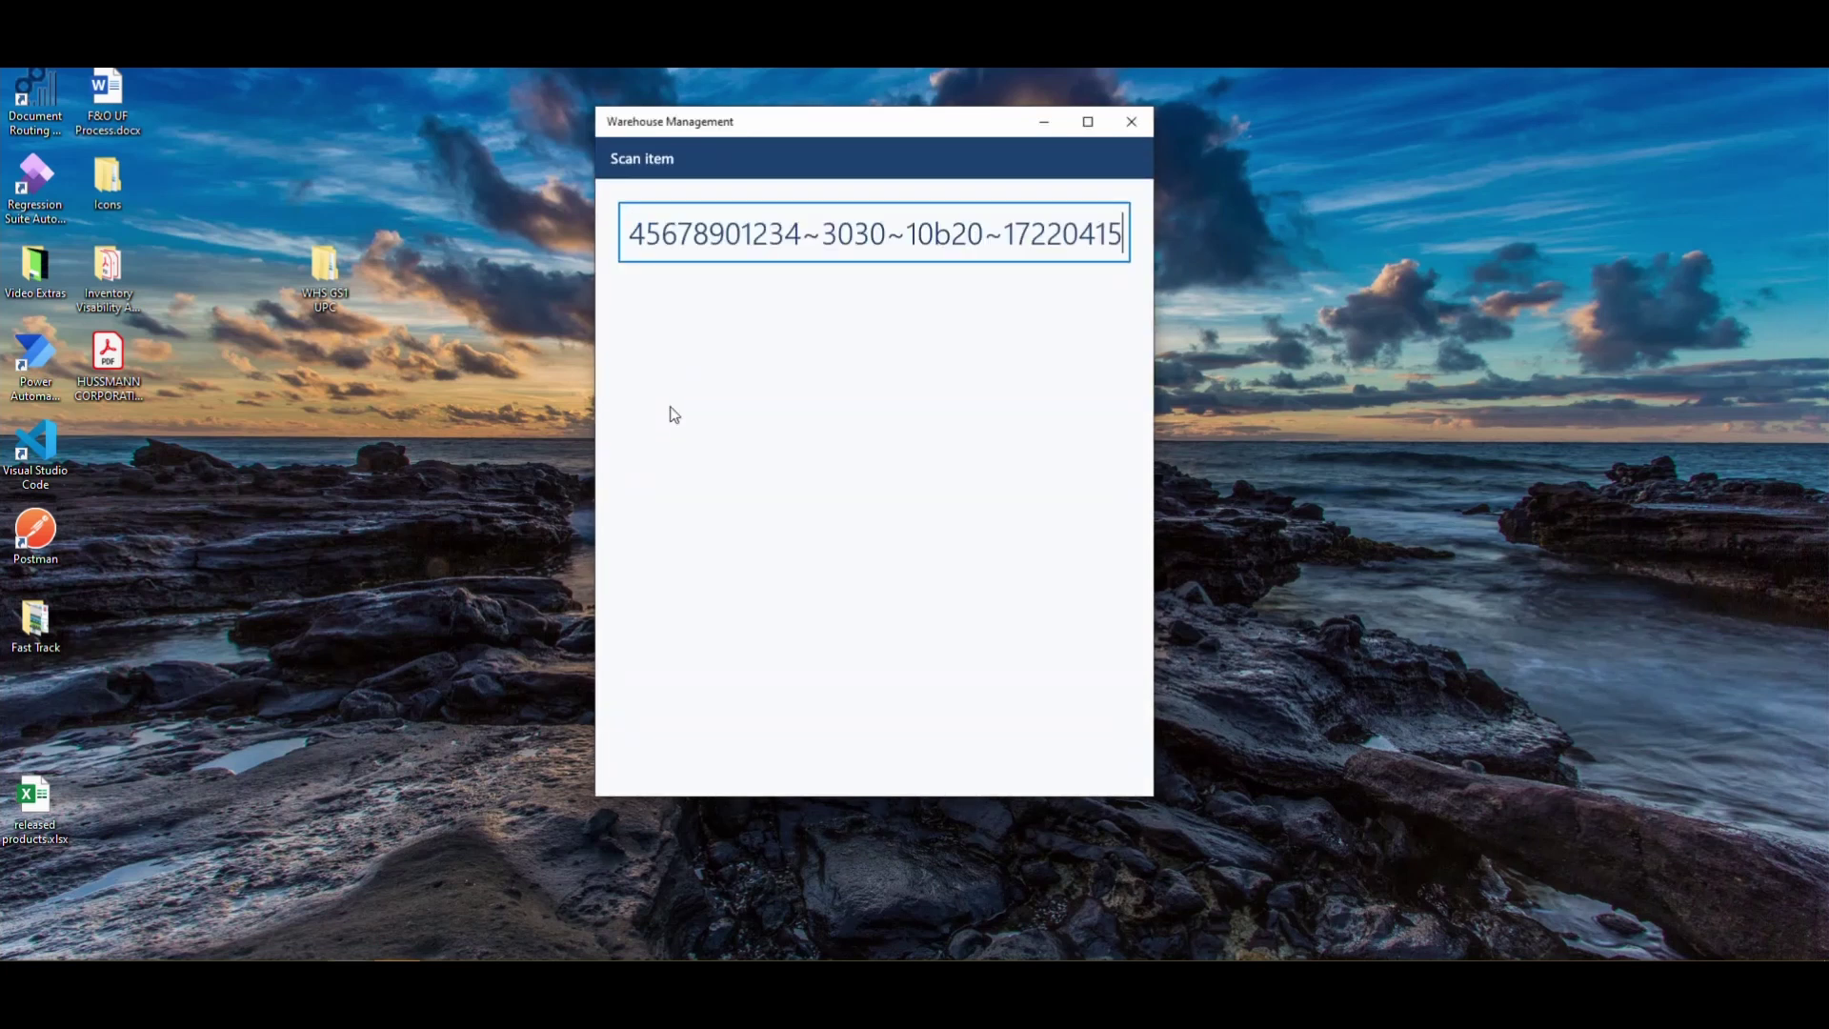
{"action": "key", "text": "Return"}
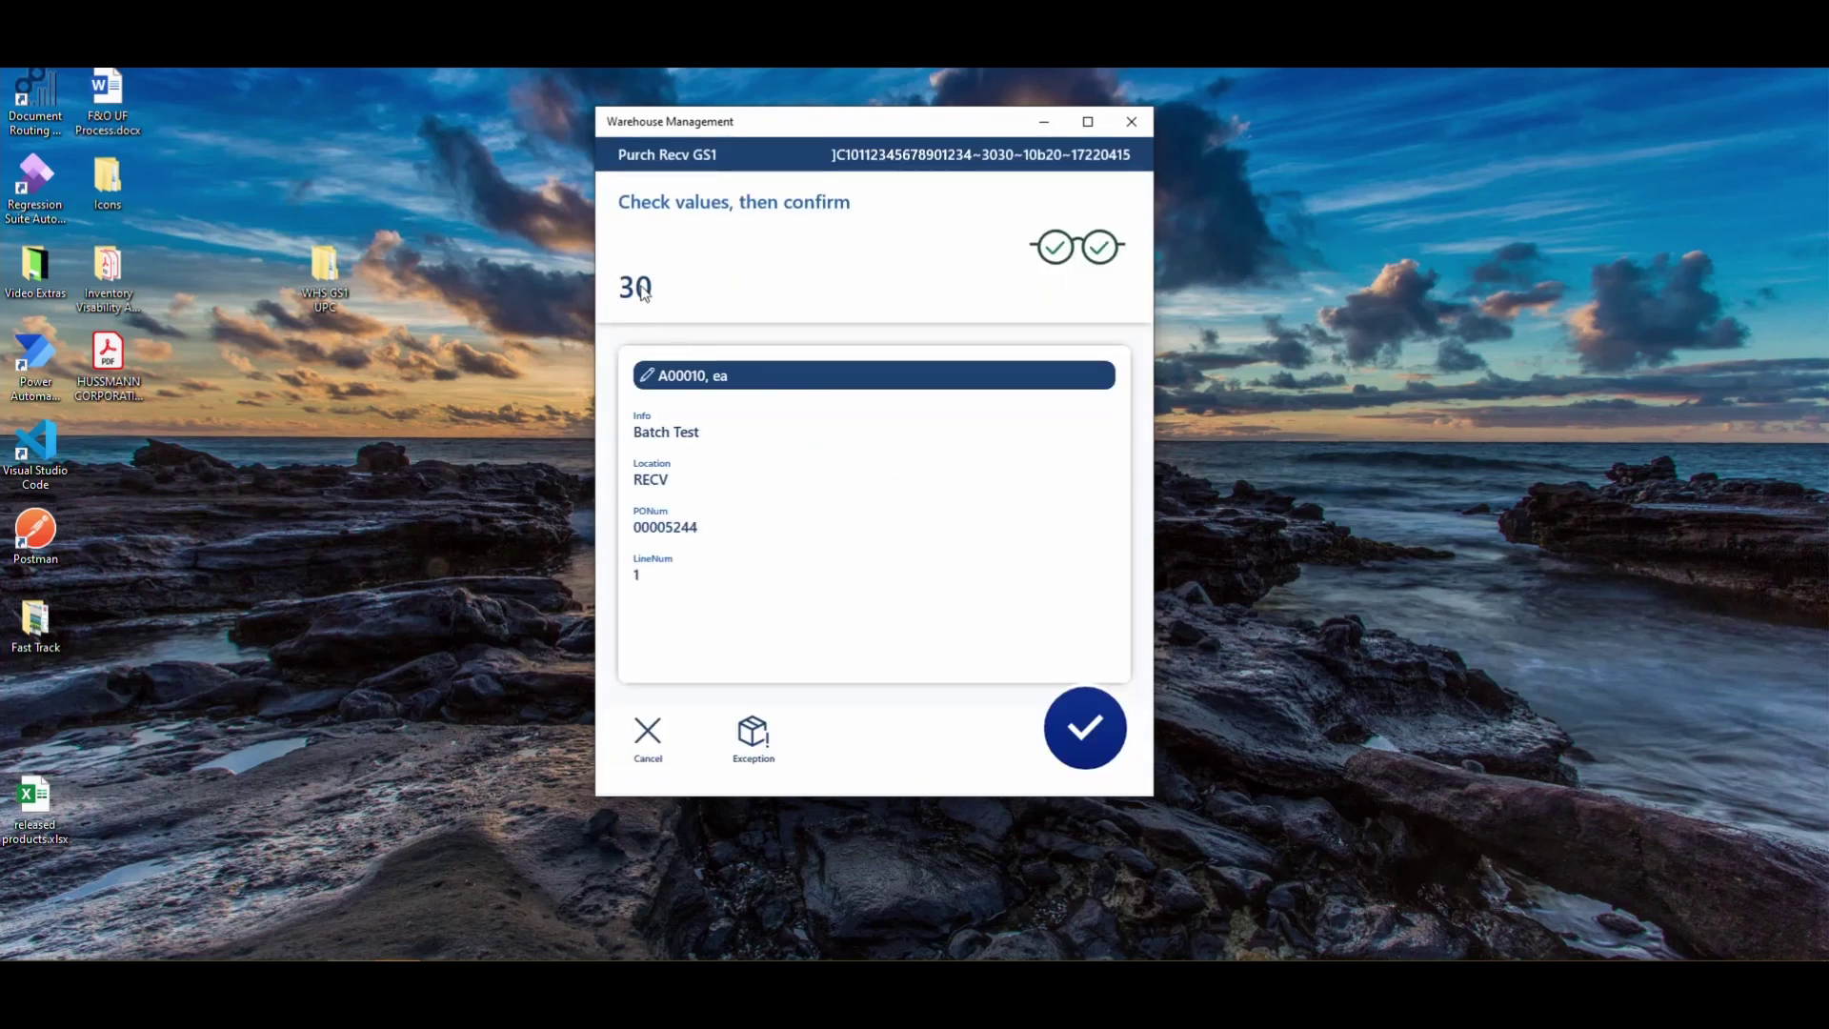
{"action": "left_click", "coordinate": [1088, 747]}
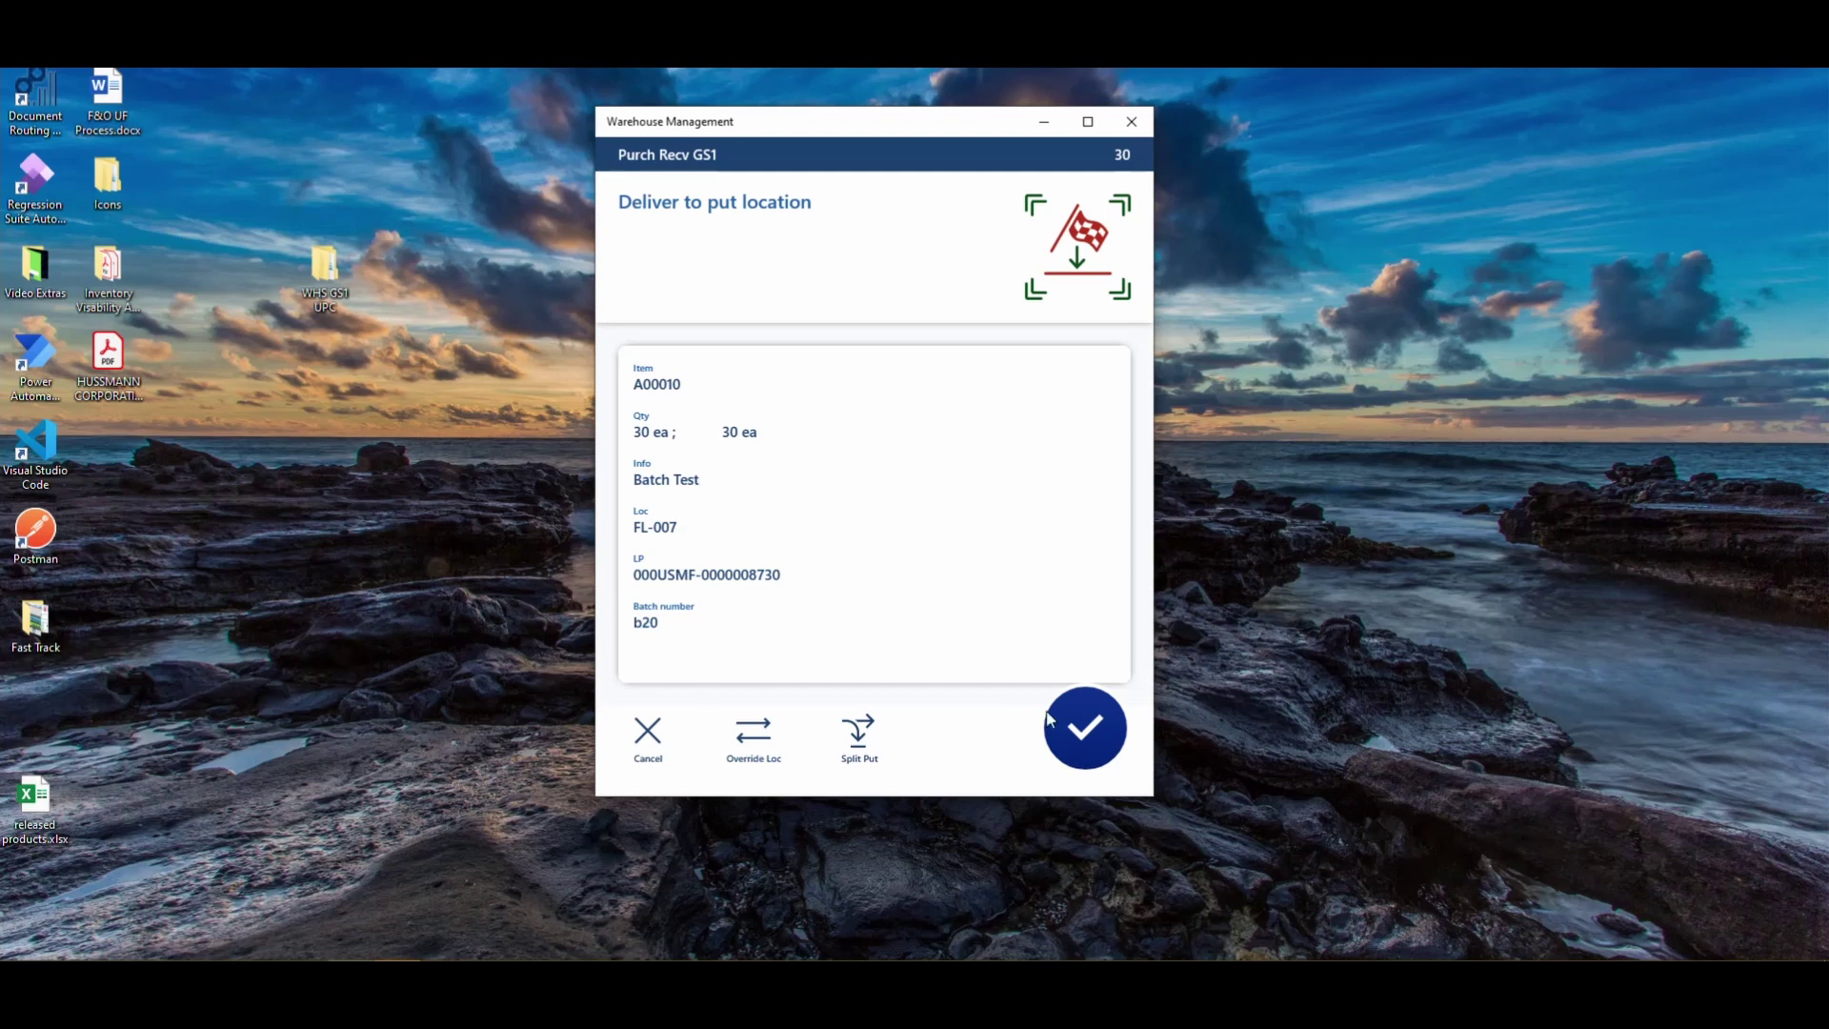
{"action": "left_click", "coordinate": [1081, 736]}
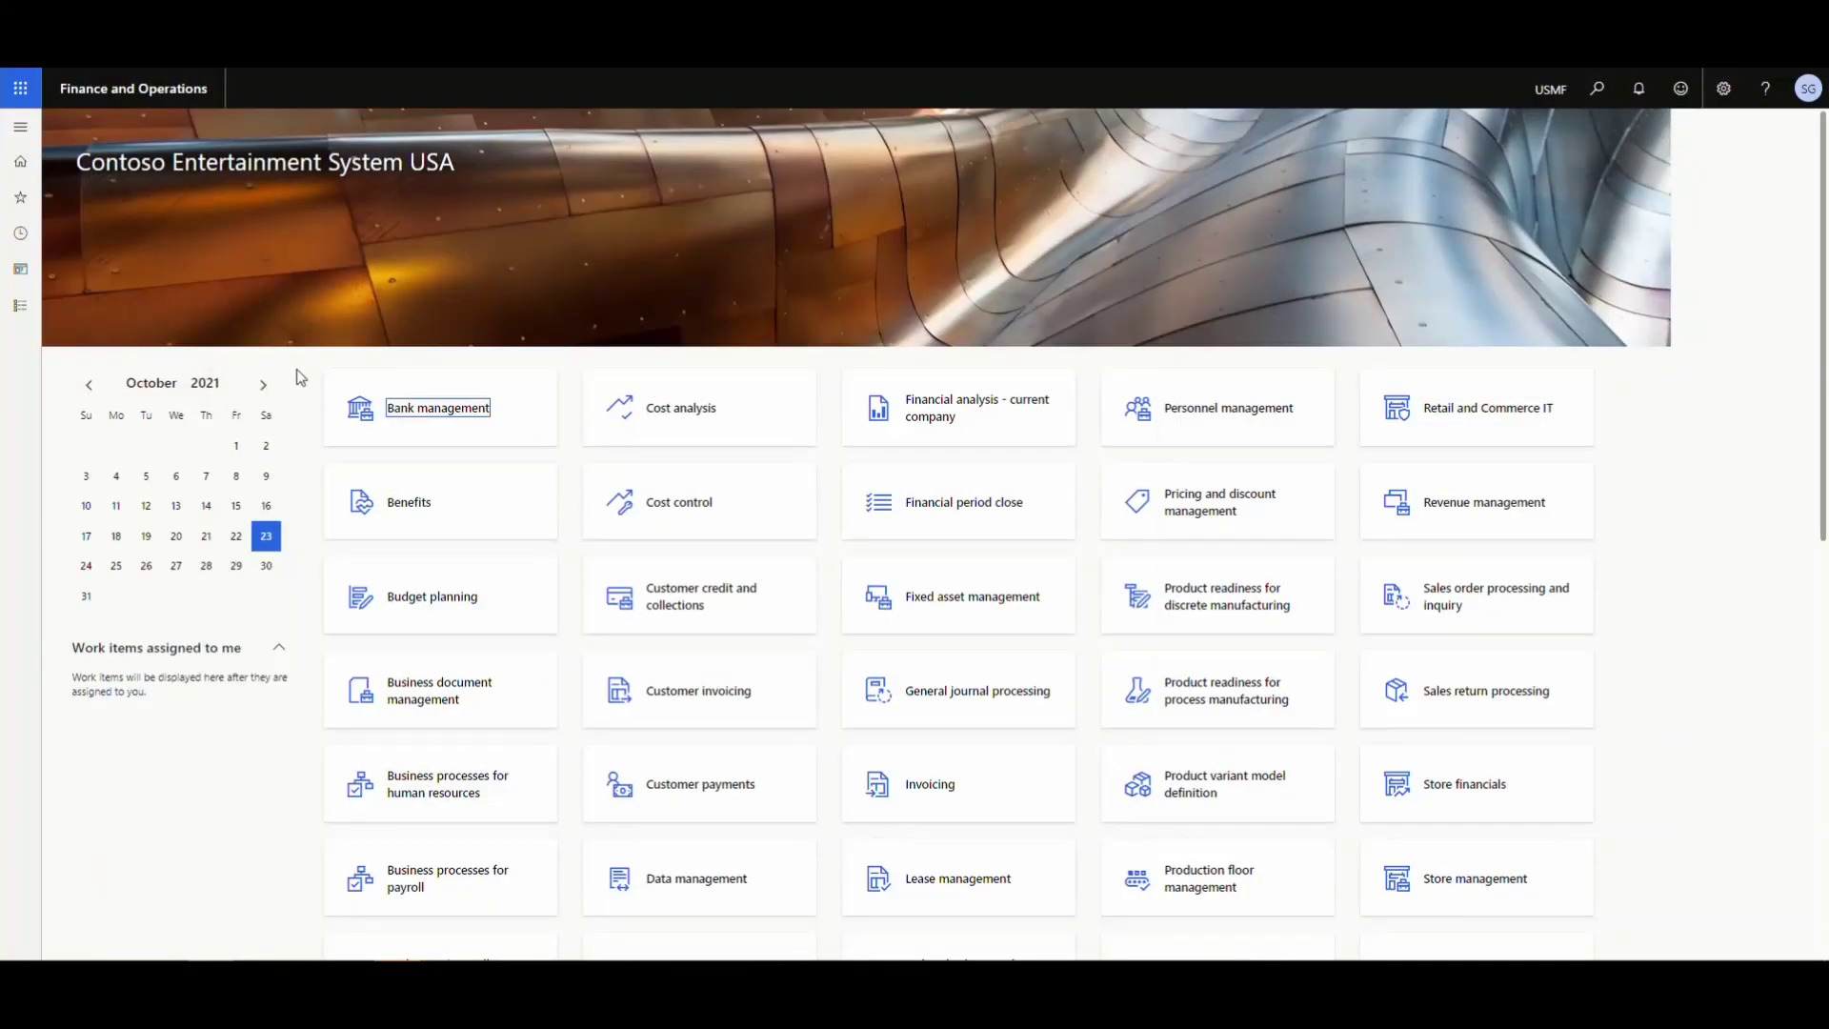
Open Warehouse management parameters and check FNC1 character ]C1 and group separator ~.
{"action": "left_click", "coordinate": [20, 305]}
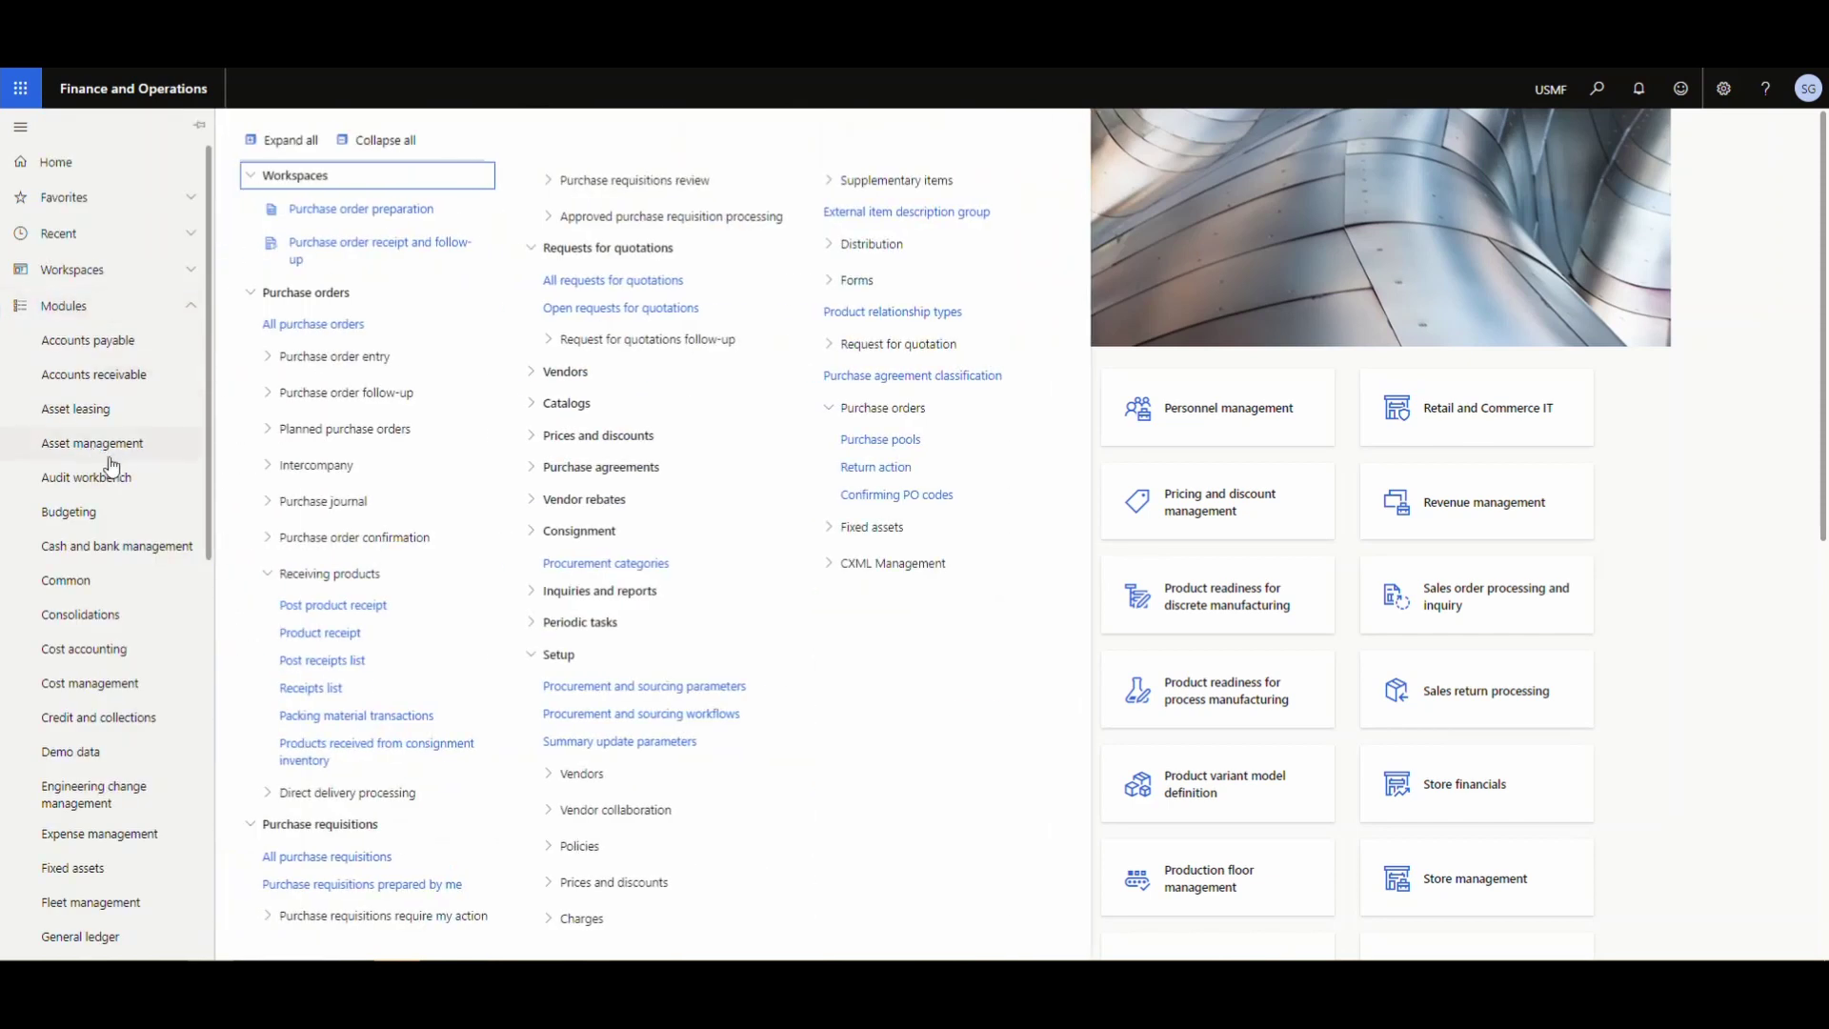
{"action": "scroll", "coordinate": [97, 488], "scroll_direction": "down", "scroll_amount": 5}
{"action": "scroll", "coordinate": [96, 488], "scroll_direction": "down", "scroll_amount": 3}
{"action": "left_click", "coordinate": [153, 943]}
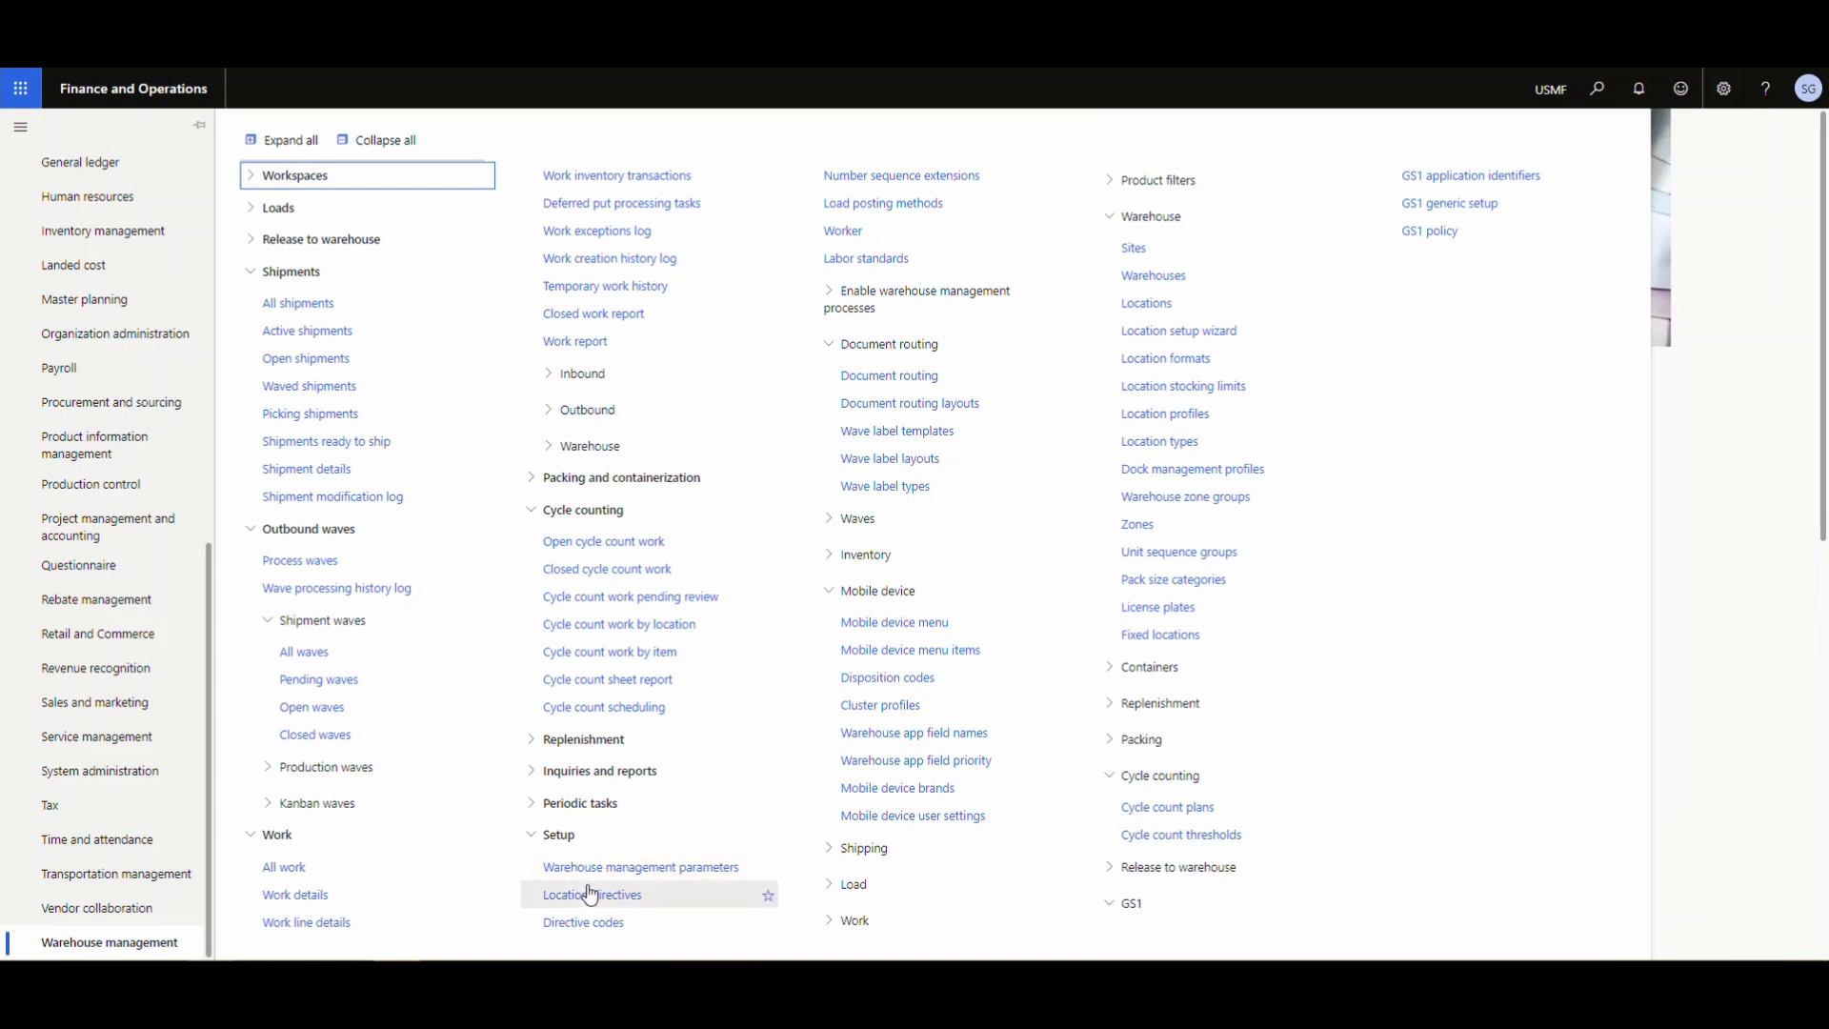
{"action": "left_click", "coordinate": [648, 867]}
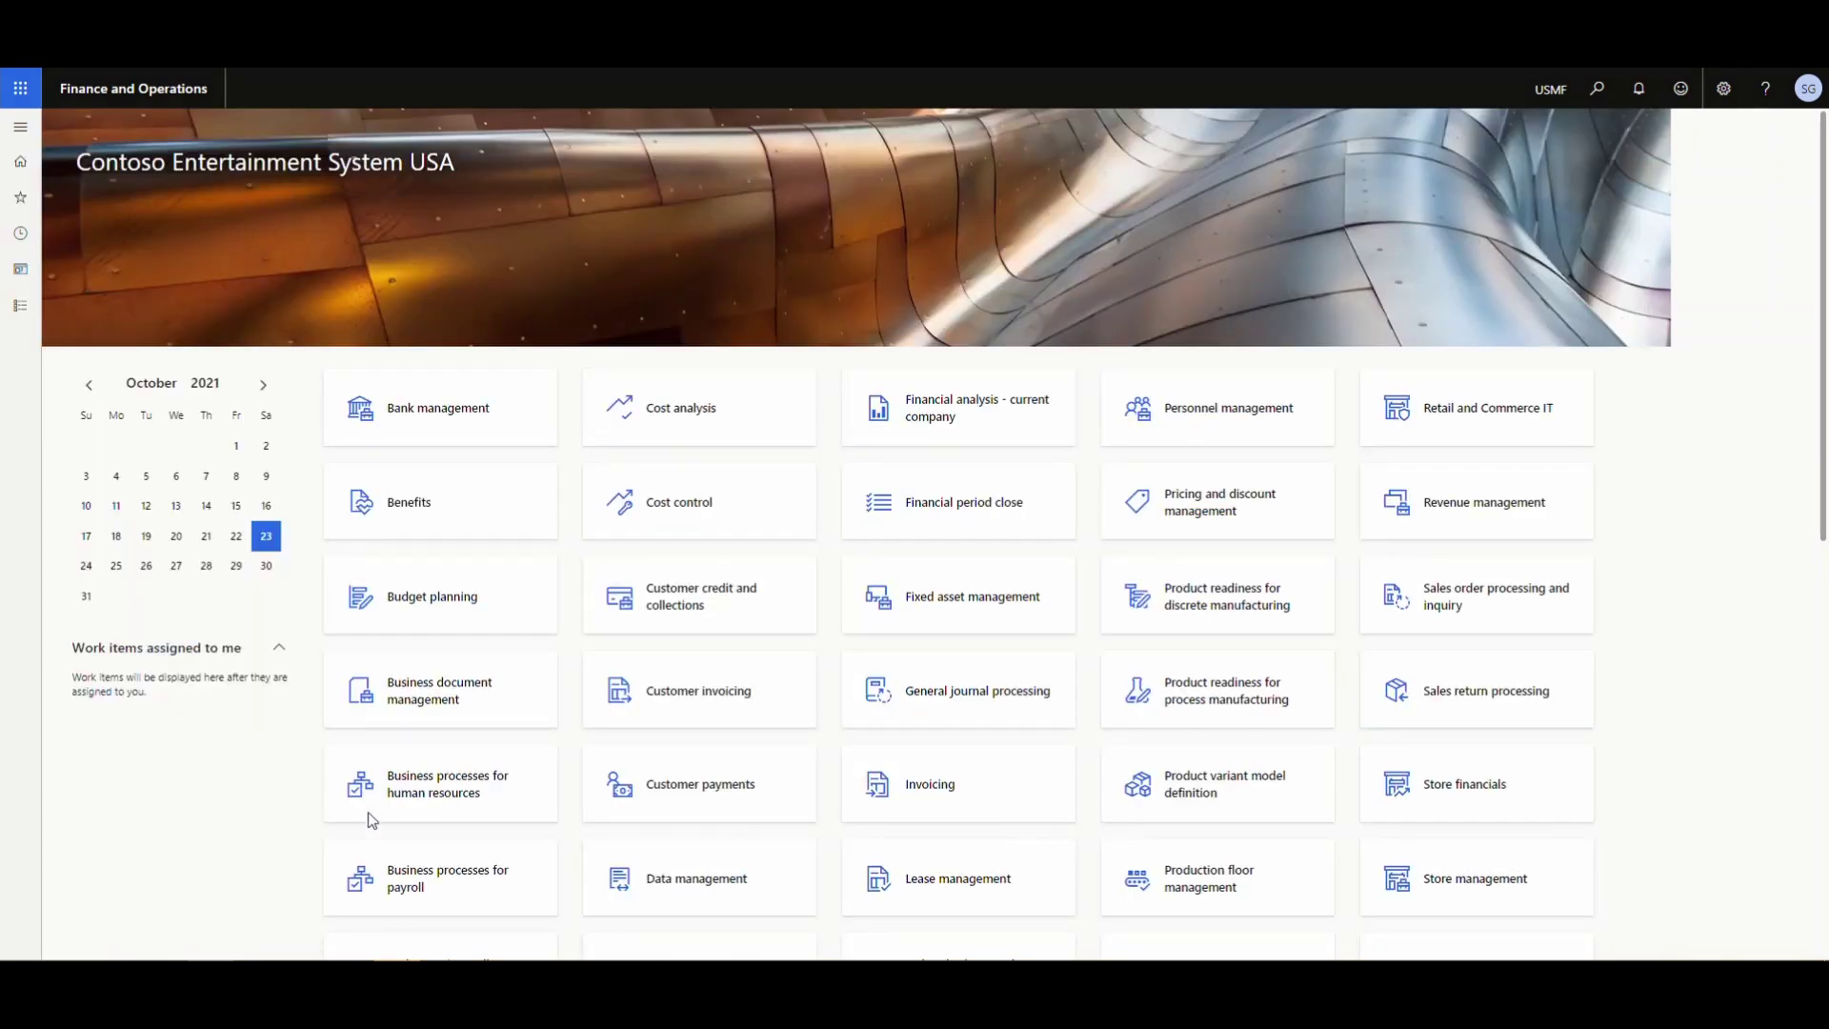
{"action": "scroll", "coordinate": [474, 637], "scroll_direction": "down", "scroll_amount": 3}
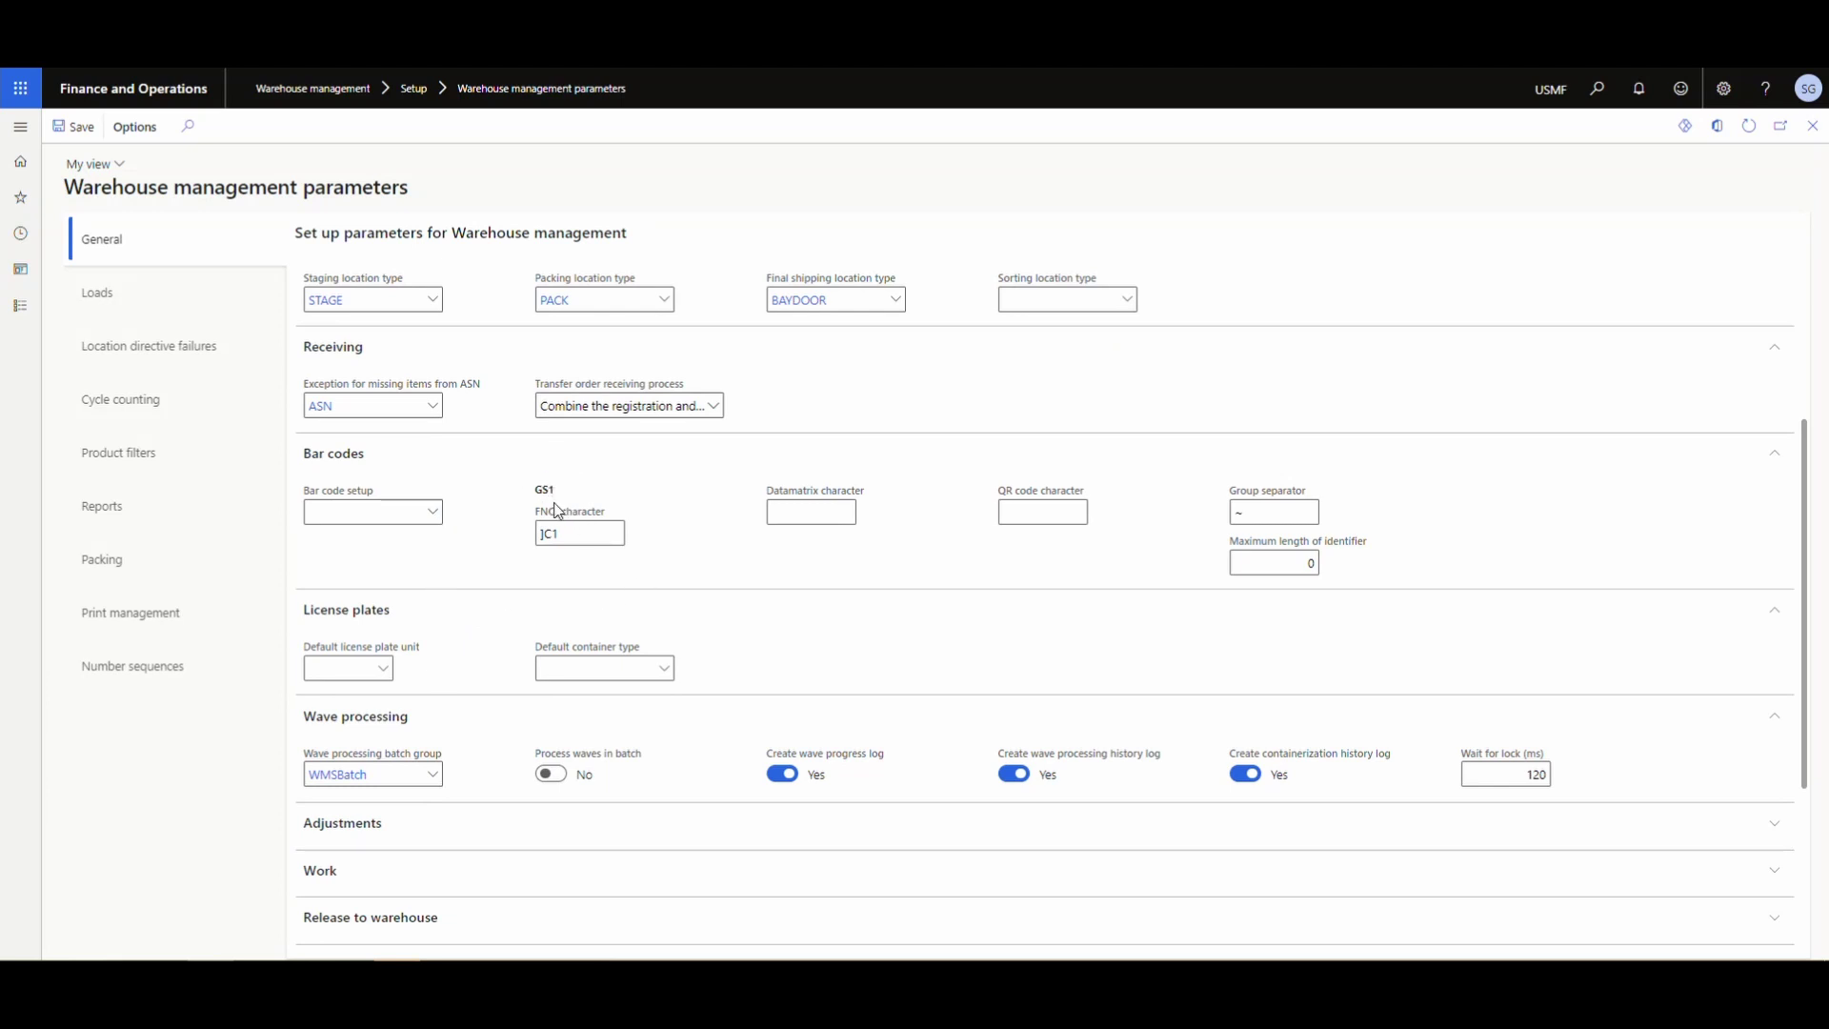
{"action": "left_click", "coordinate": [567, 532]}
{"action": "left_click", "coordinate": [1280, 508]}
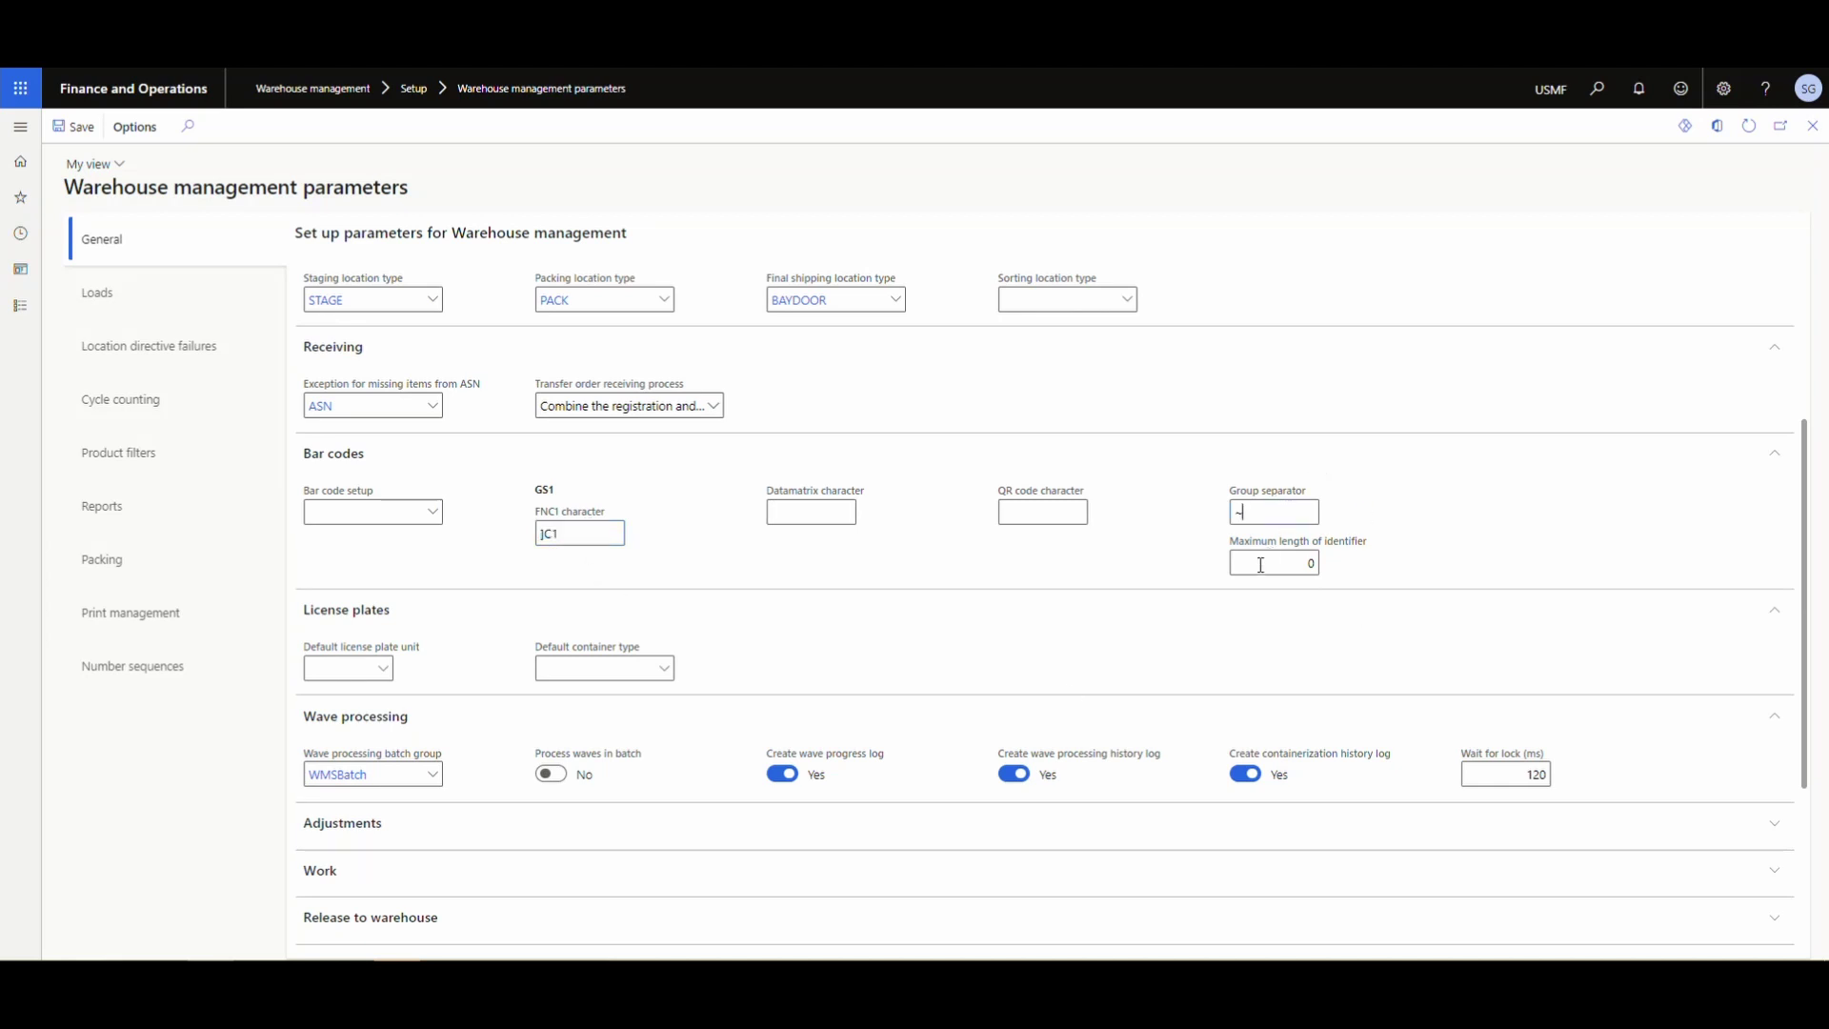
{"action": "double_click", "coordinate": [1269, 512]}
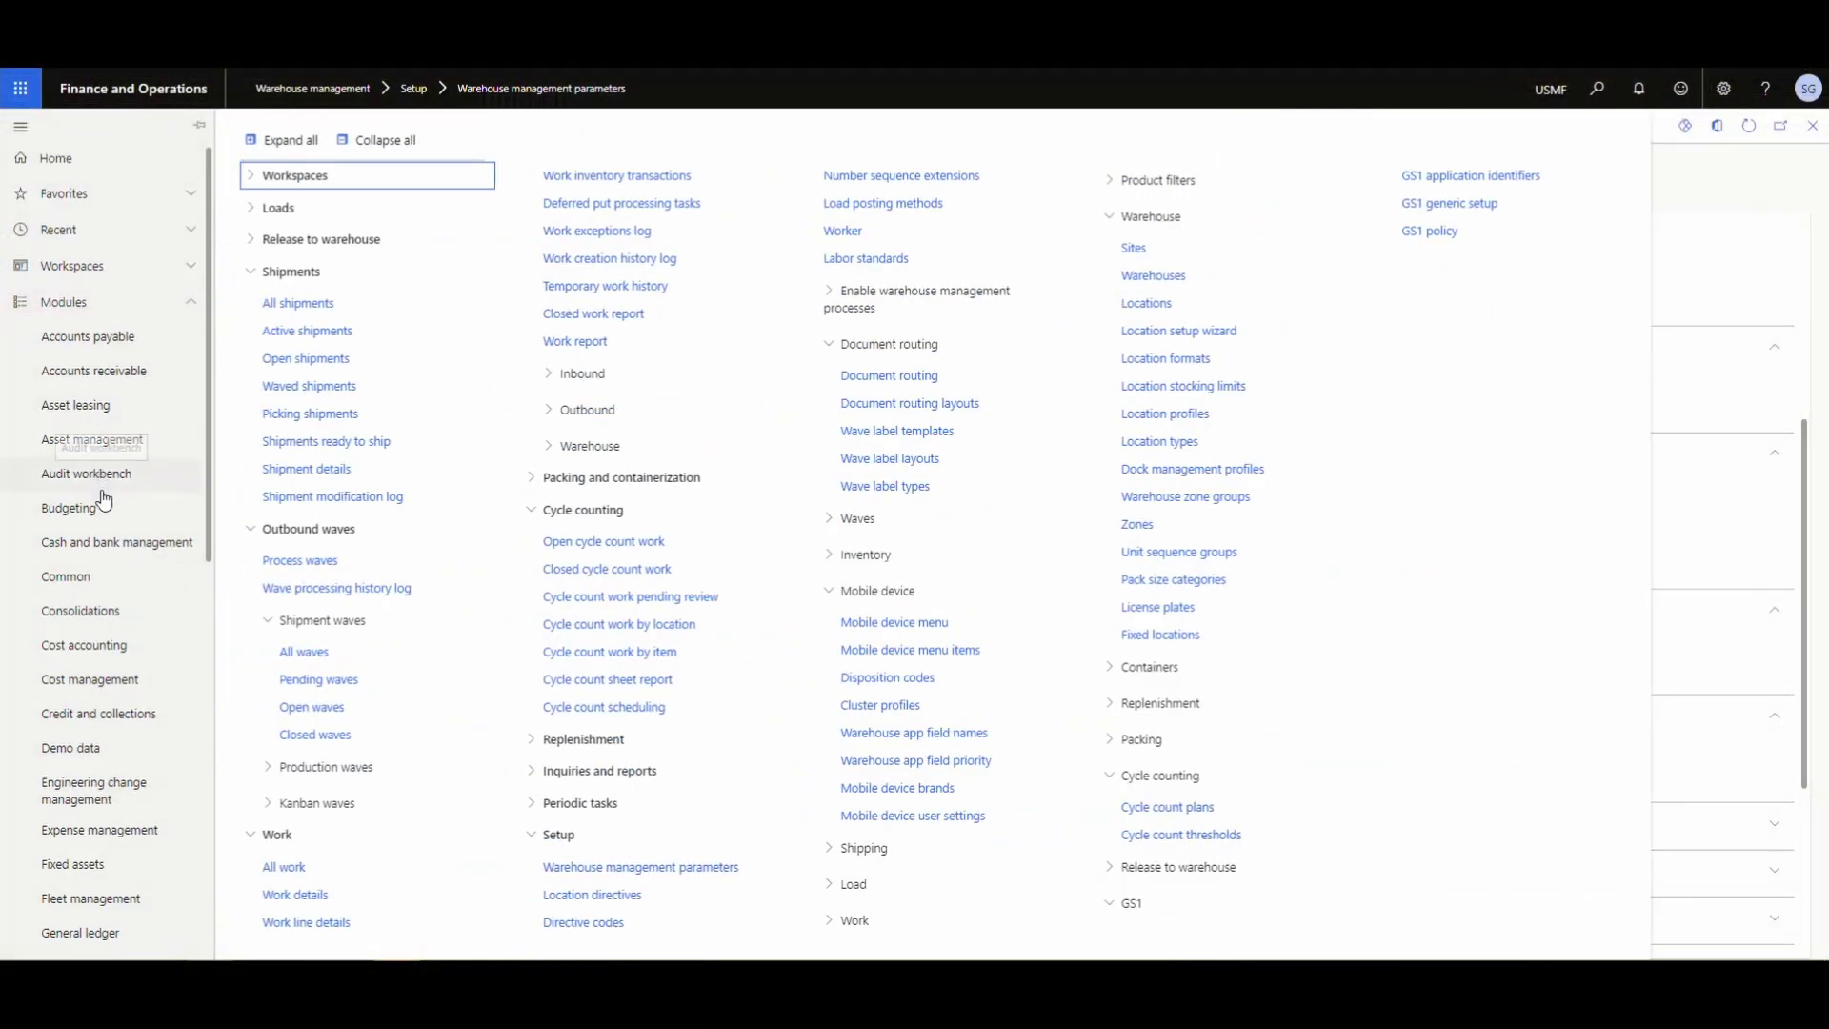
Inspect GS1 application identifiers 10 (batch), 17 (expiry) and 30 (quantity), then reopen Warehouse management.
{"action": "scroll", "coordinate": [115, 482], "scroll_direction": "down", "scroll_amount": 2}
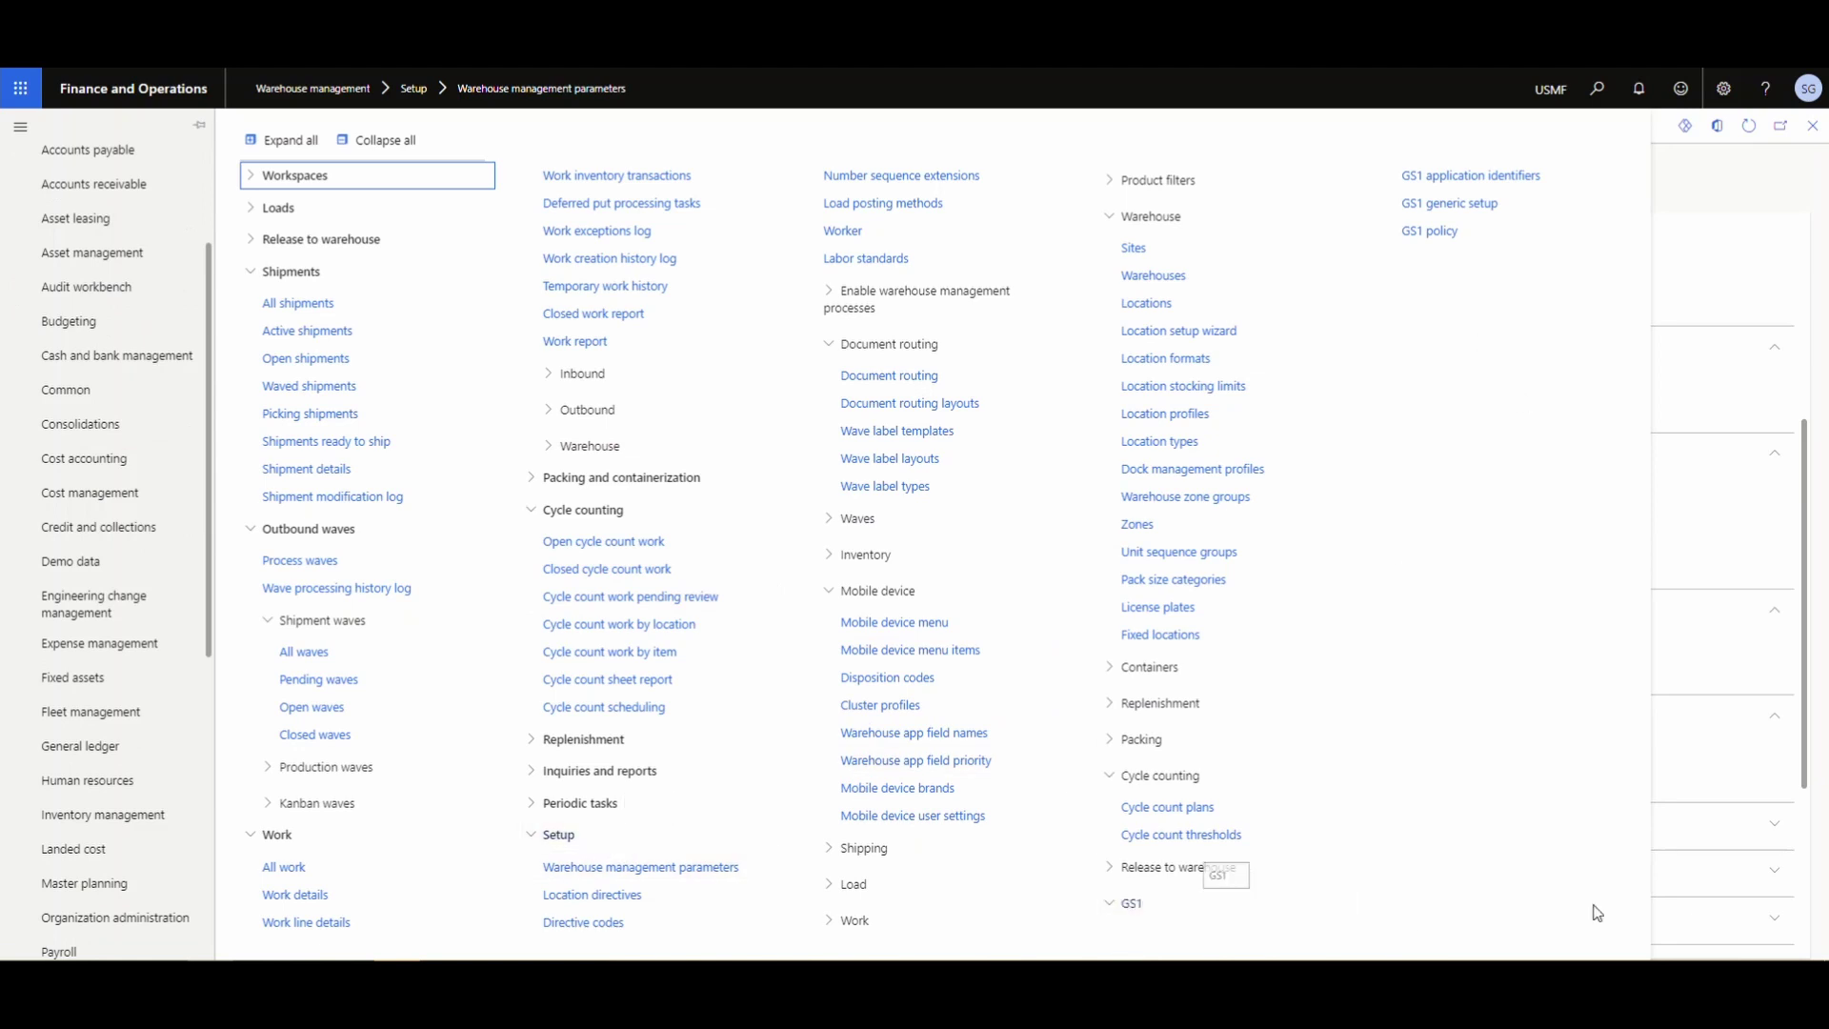
{"action": "left_click", "coordinate": [1510, 186]}
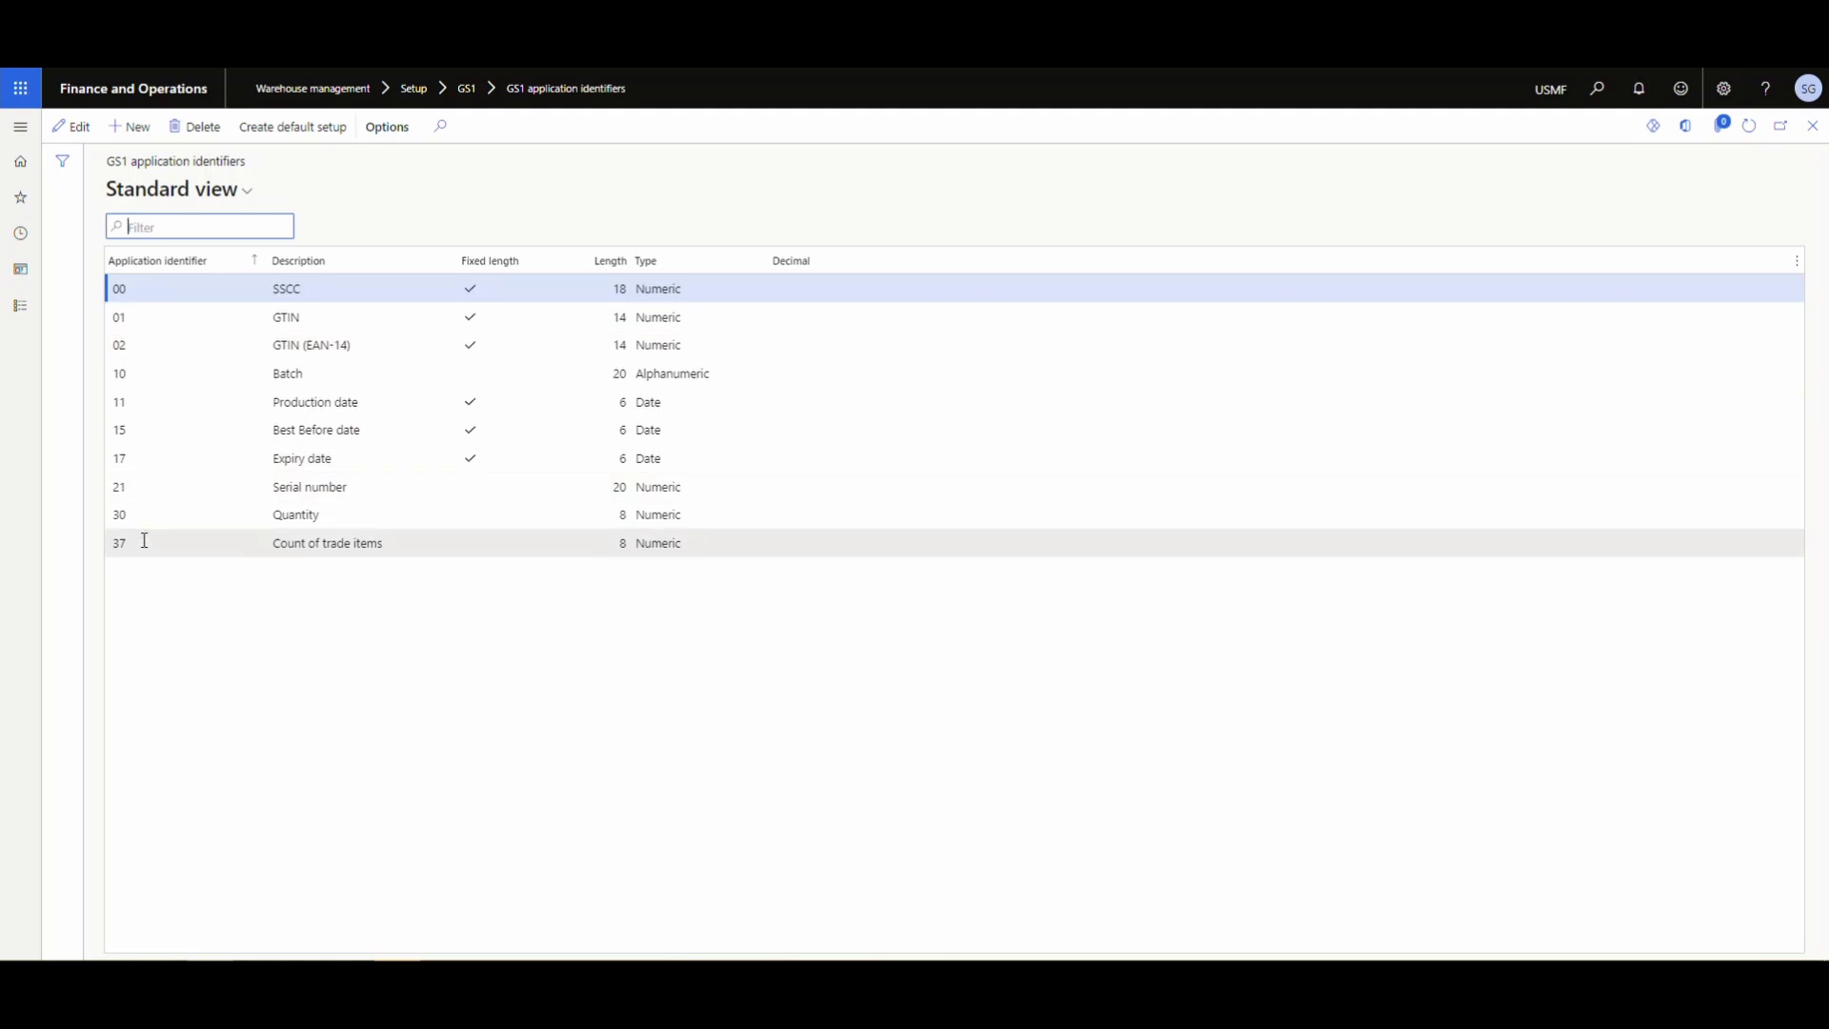
{"action": "left_click", "coordinate": [206, 306]}
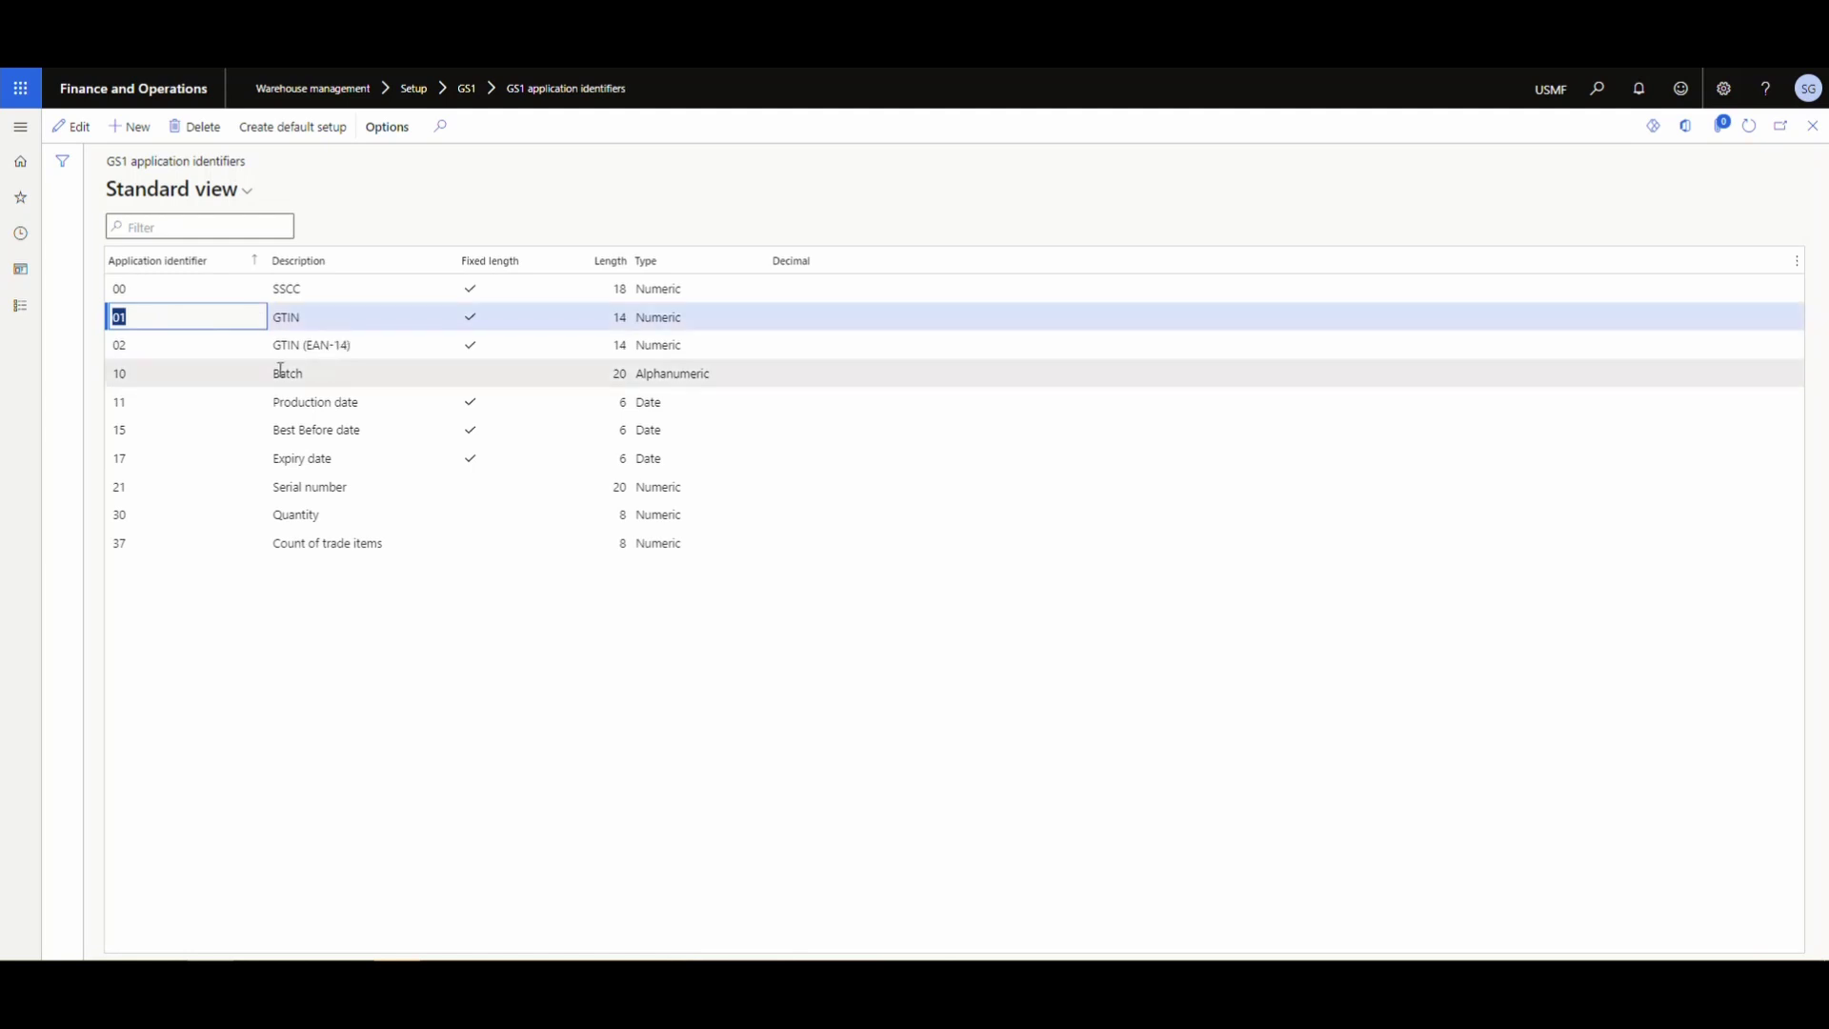
{"action": "left_click", "coordinate": [184, 373]}
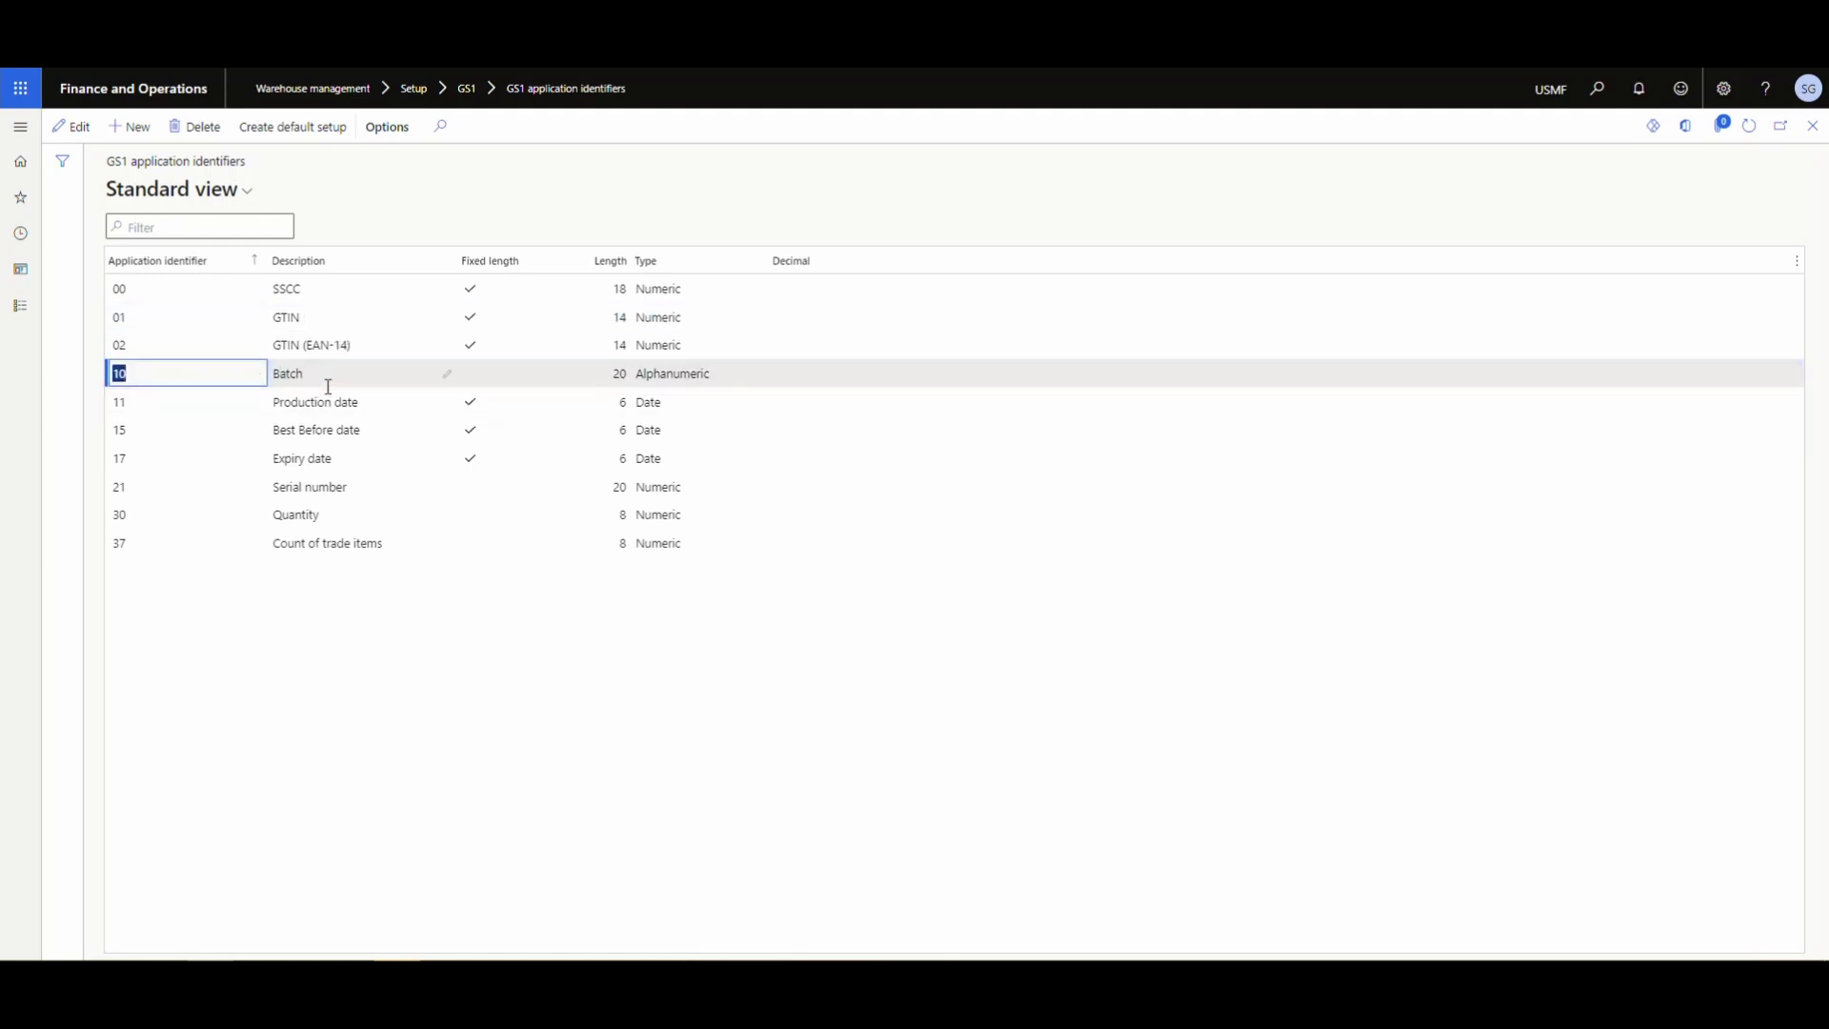
{"action": "left_click", "coordinate": [156, 461]}
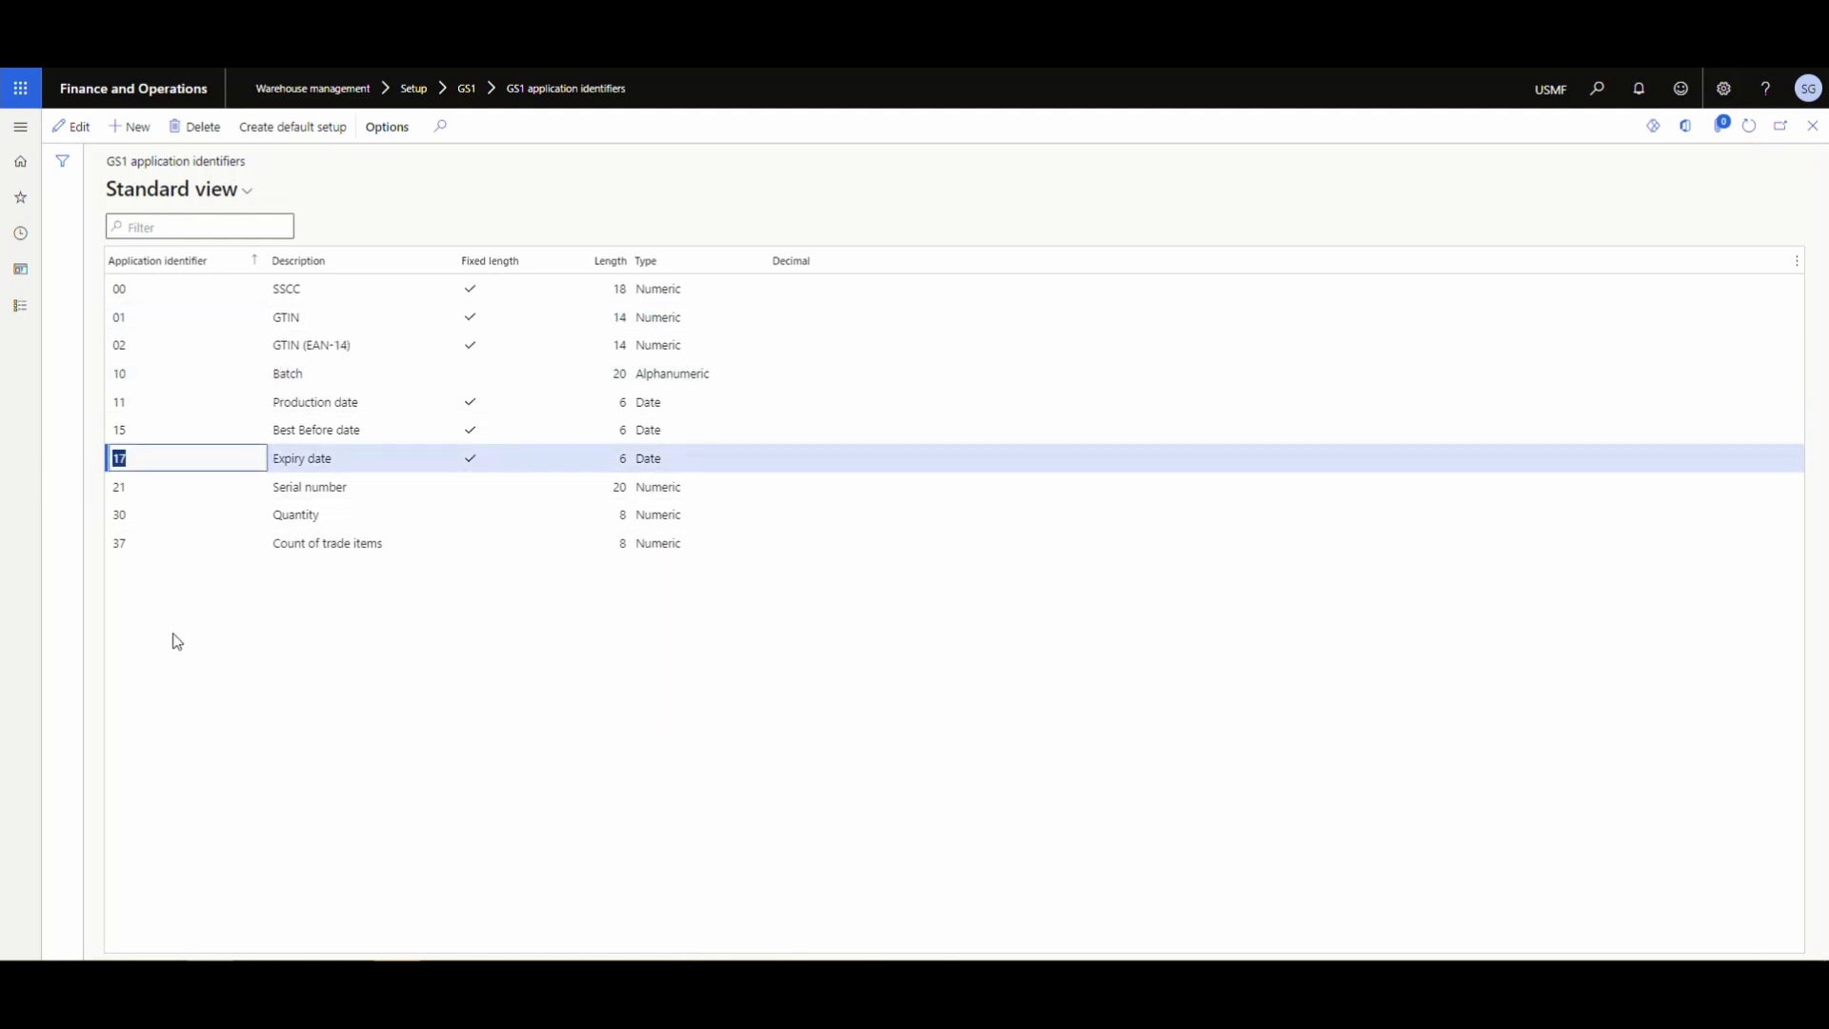
{"action": "left_click", "coordinate": [145, 519]}
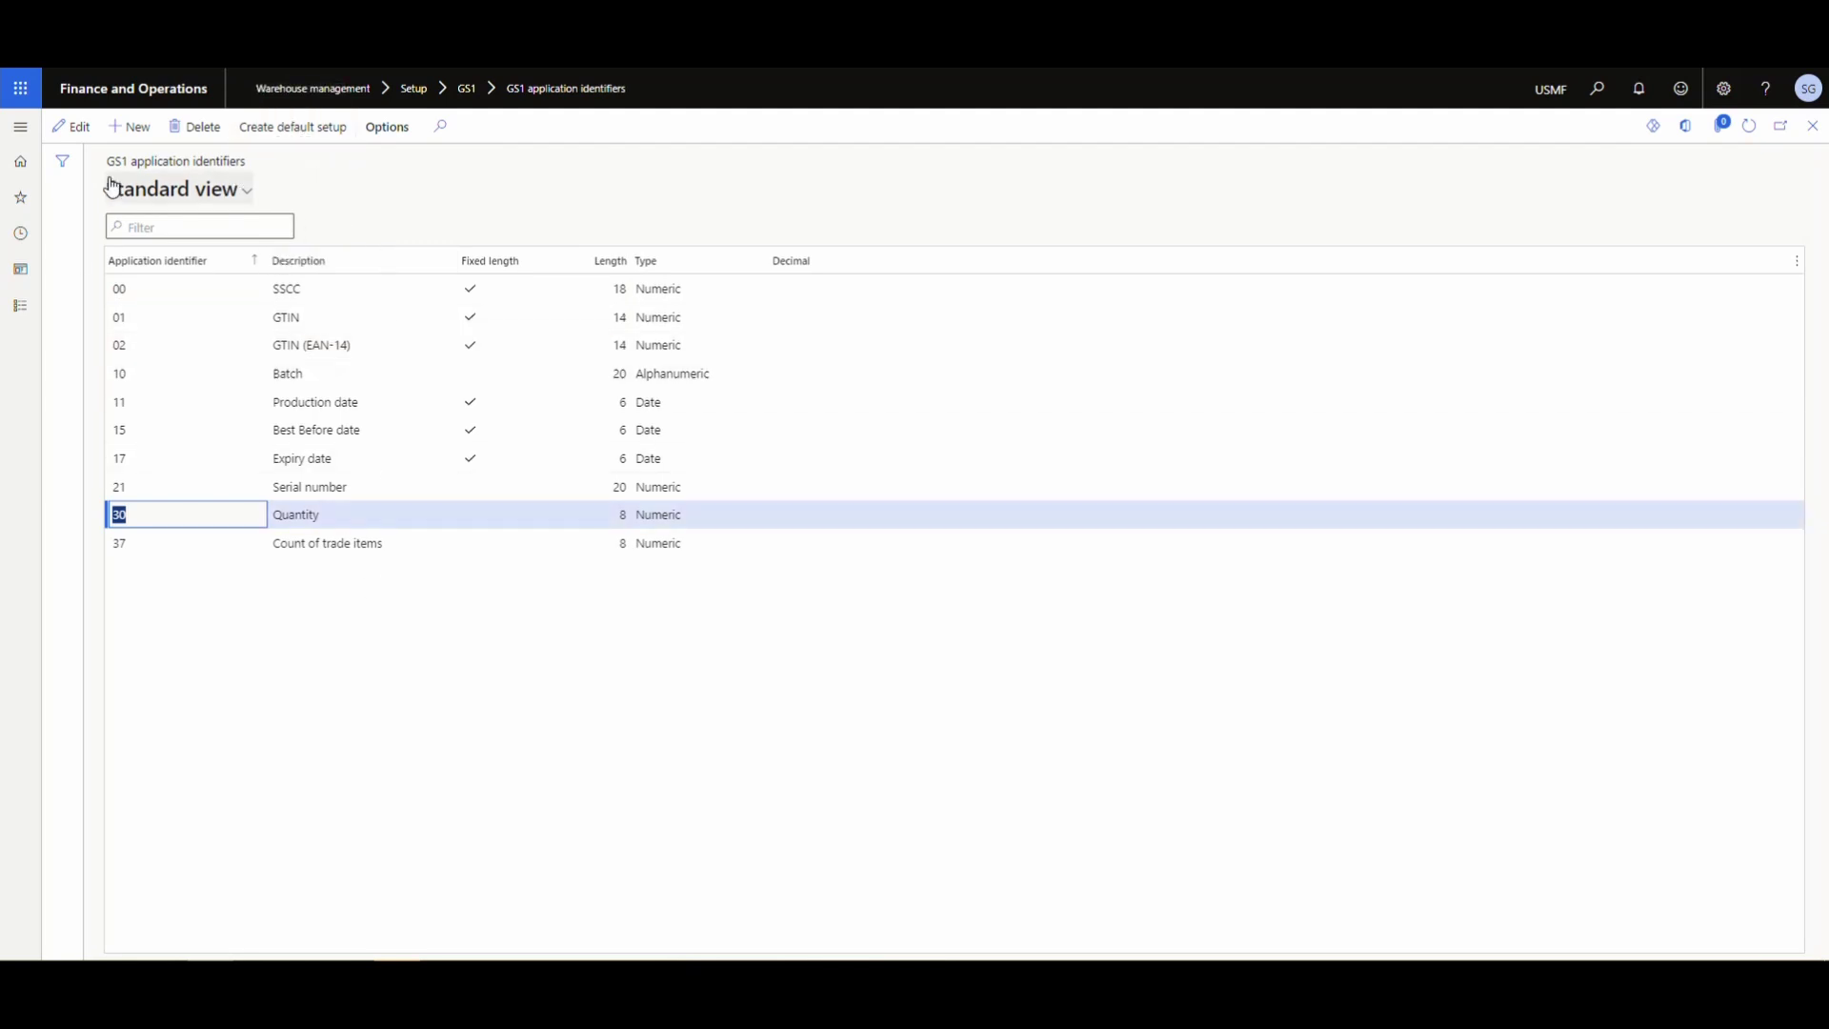
{"action": "left_click", "coordinate": [26, 307]}
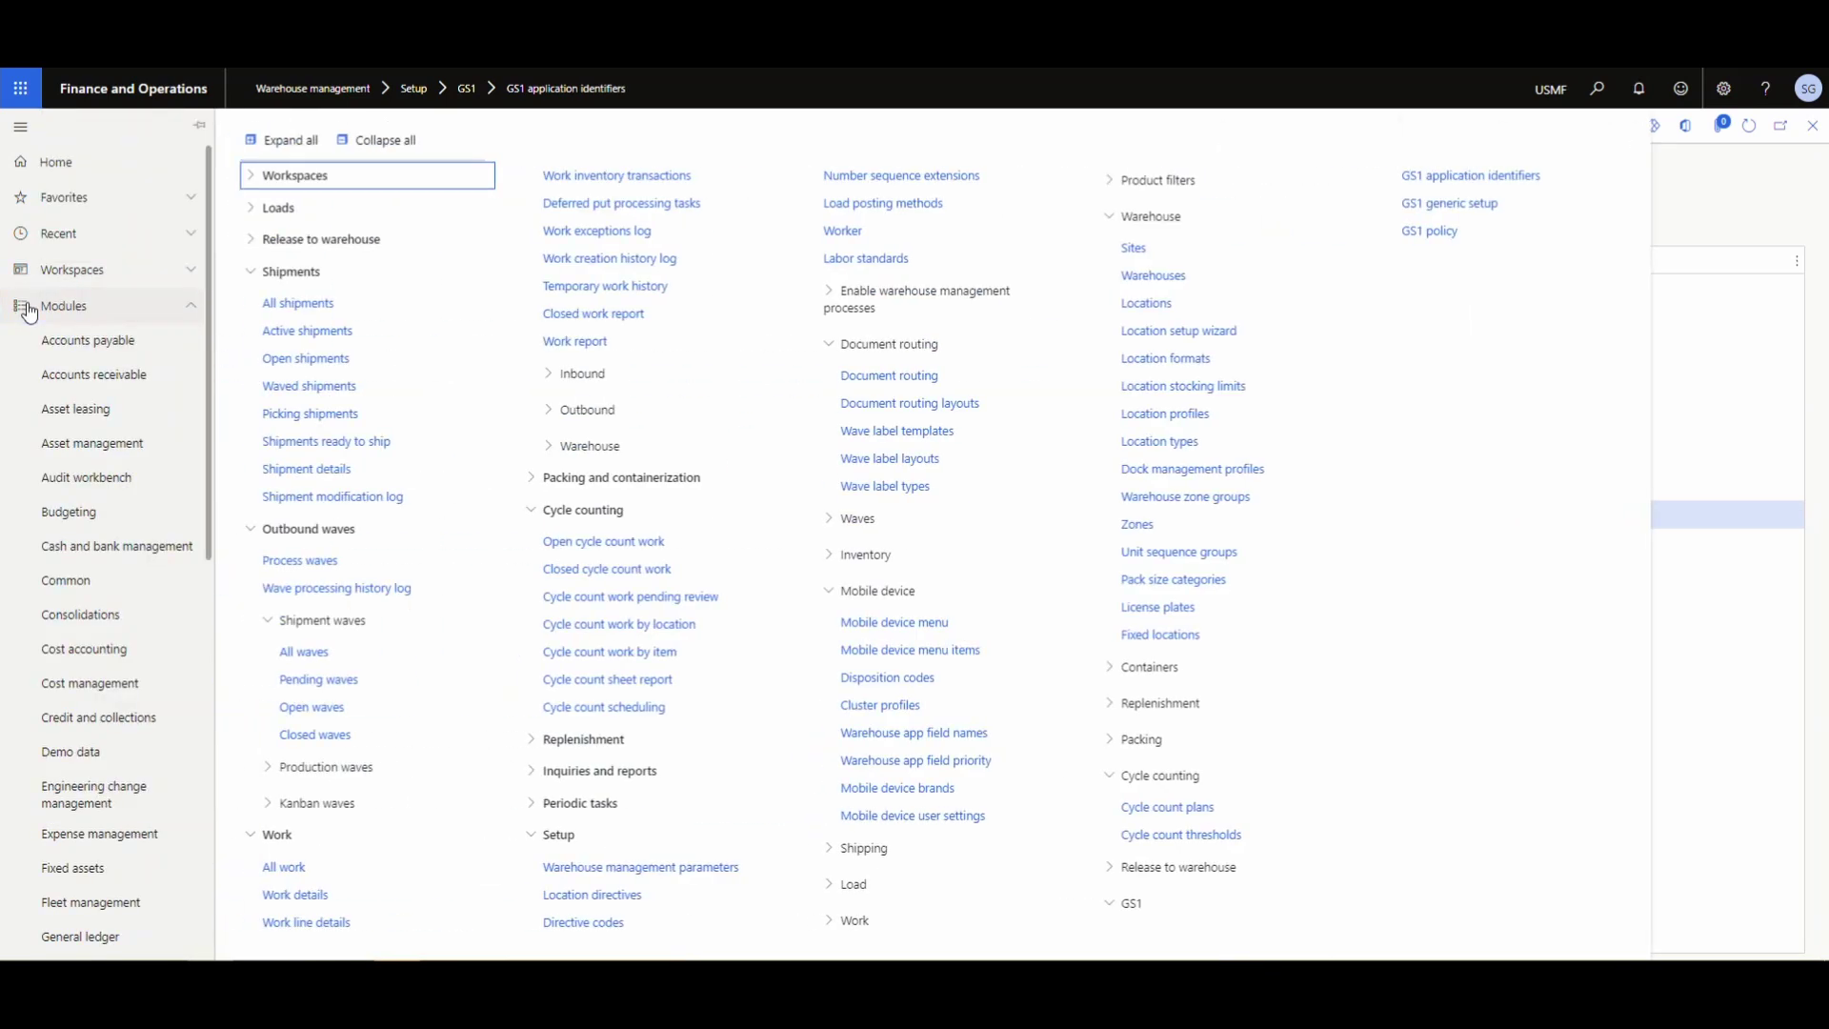
Review GS1 generic setup mappings such as ExpDate to 17 and Qty to 30, then reopen Warehouse management.
{"action": "left_click", "coordinate": [1485, 212]}
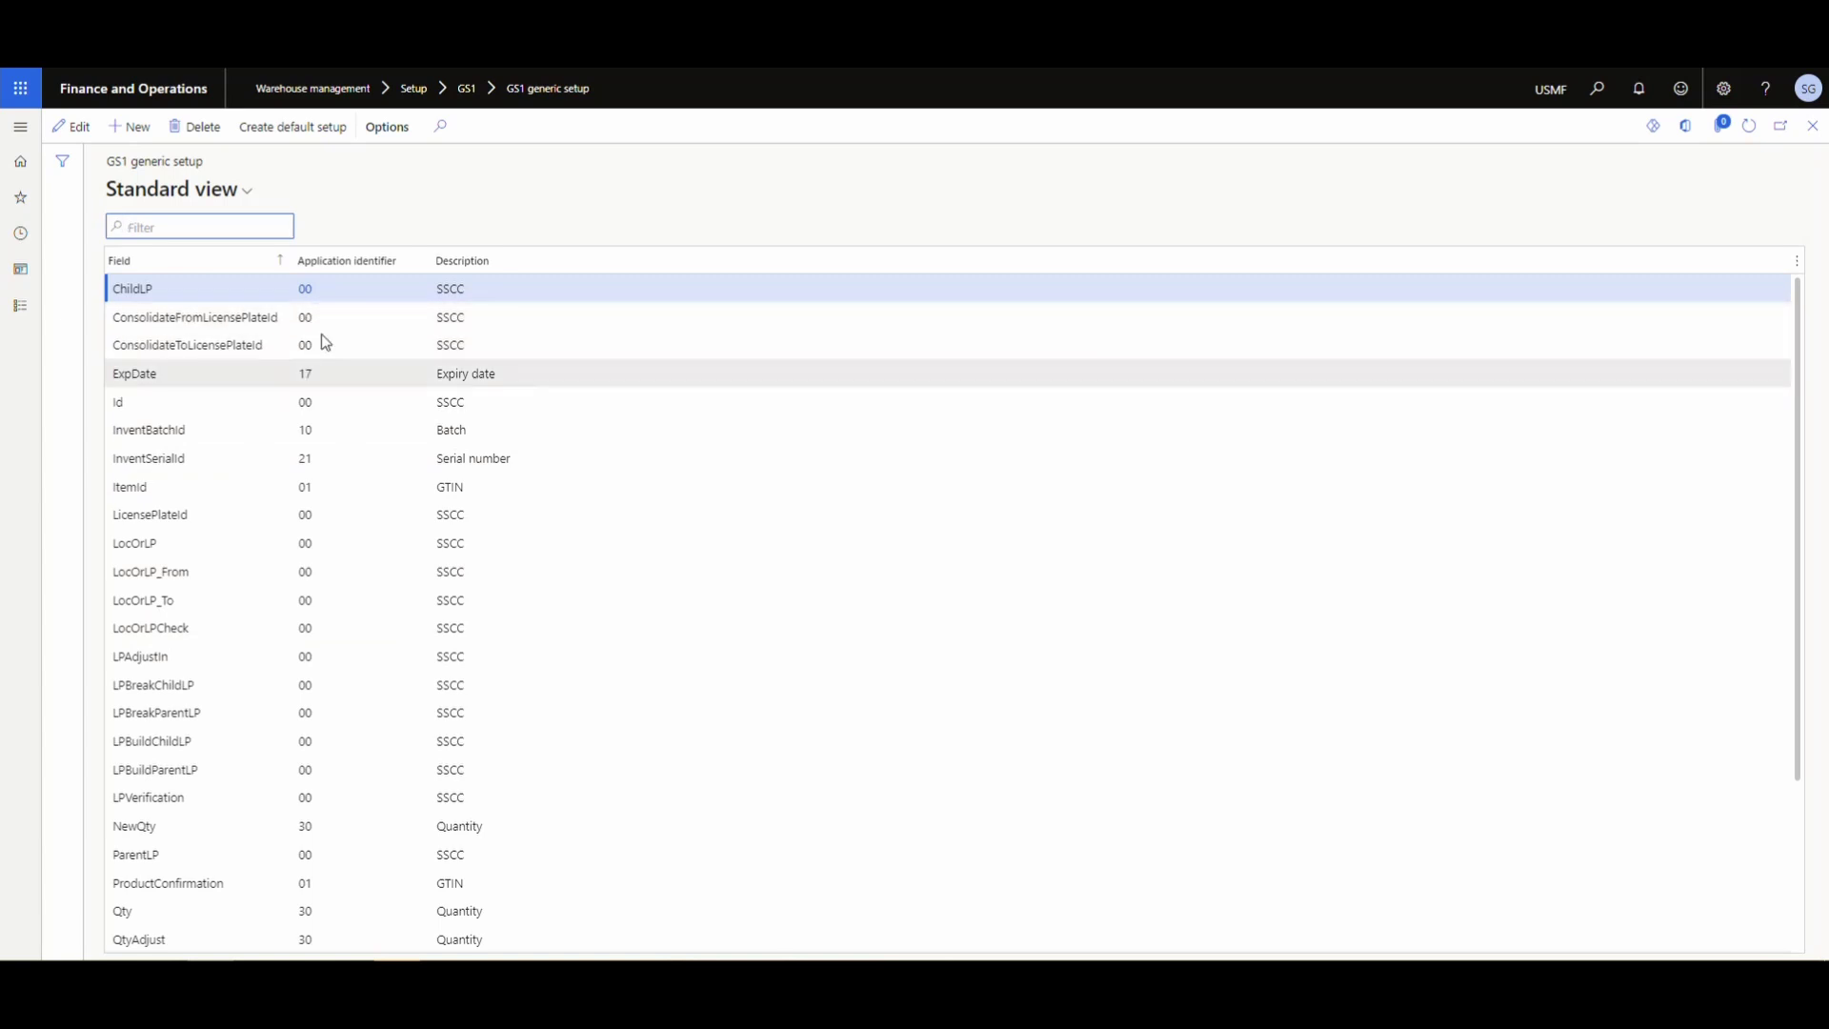
{"action": "mouse_move", "coordinate": [329, 353]}
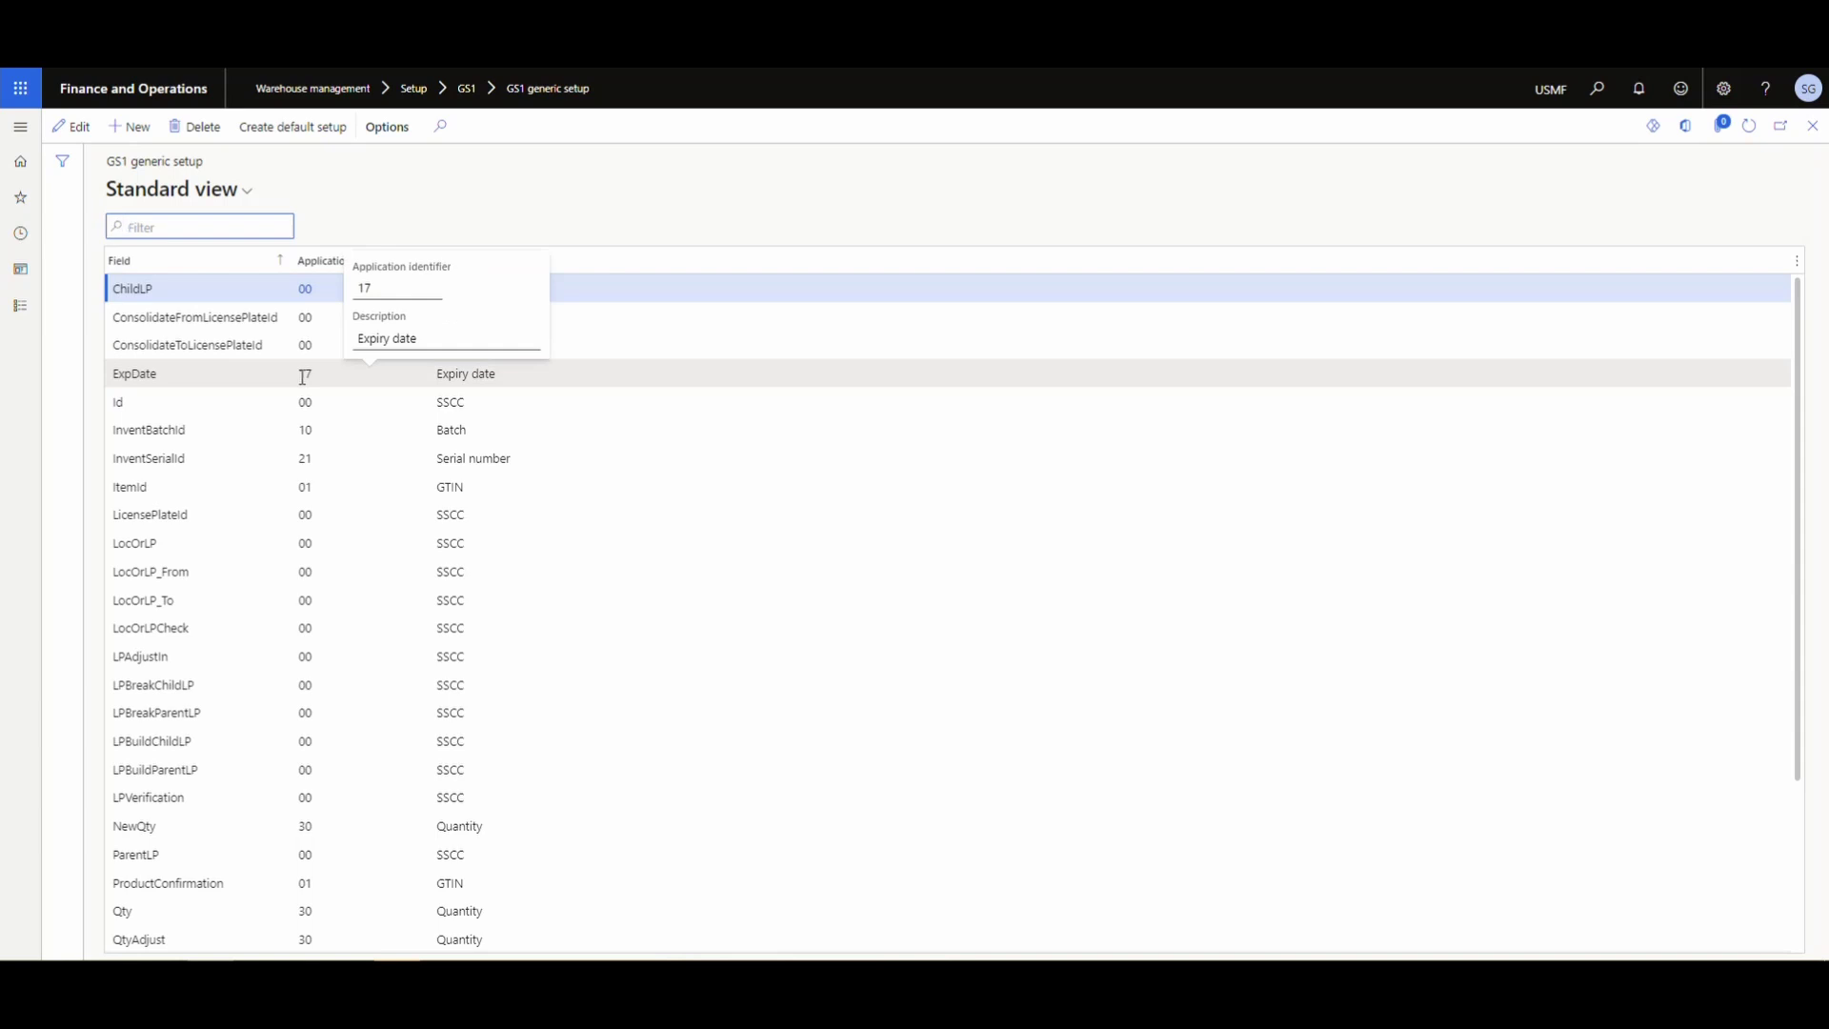
{"action": "scroll", "coordinate": [306, 604], "scroll_direction": "down", "scroll_amount": 2}
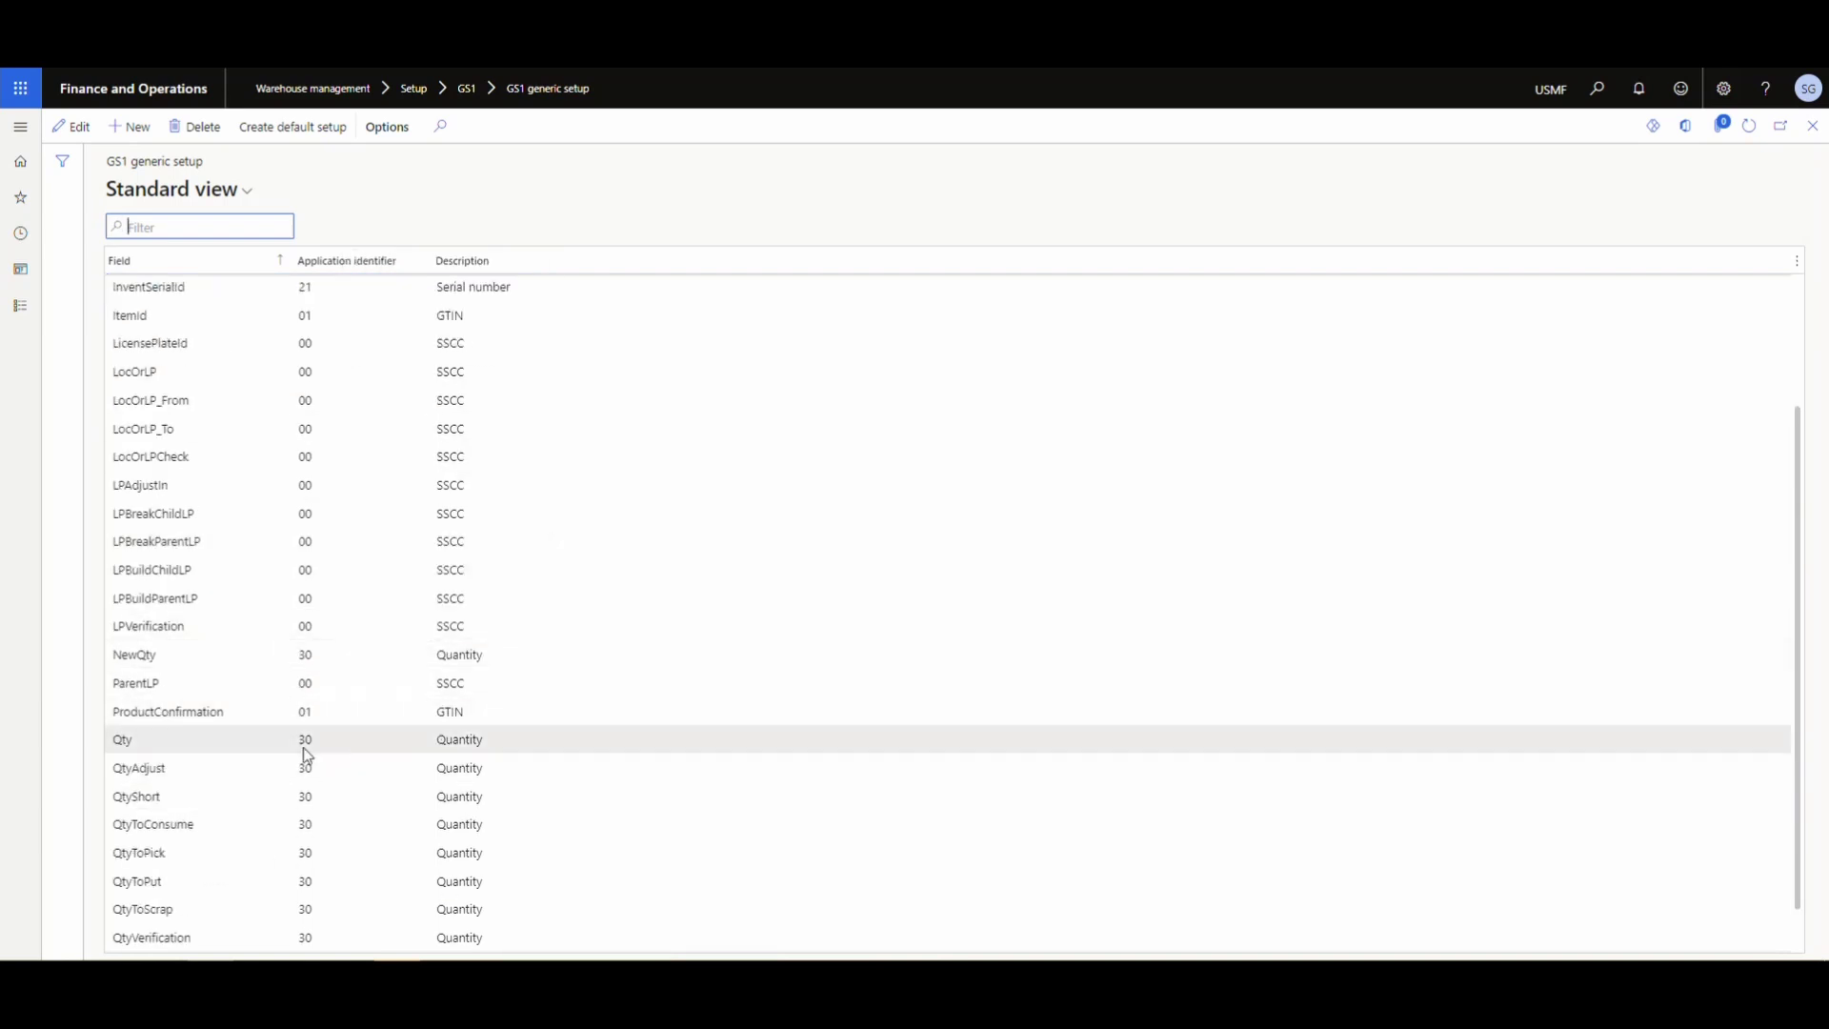
{"action": "scroll", "coordinate": [303, 472], "scroll_direction": "up", "scroll_amount": 2}
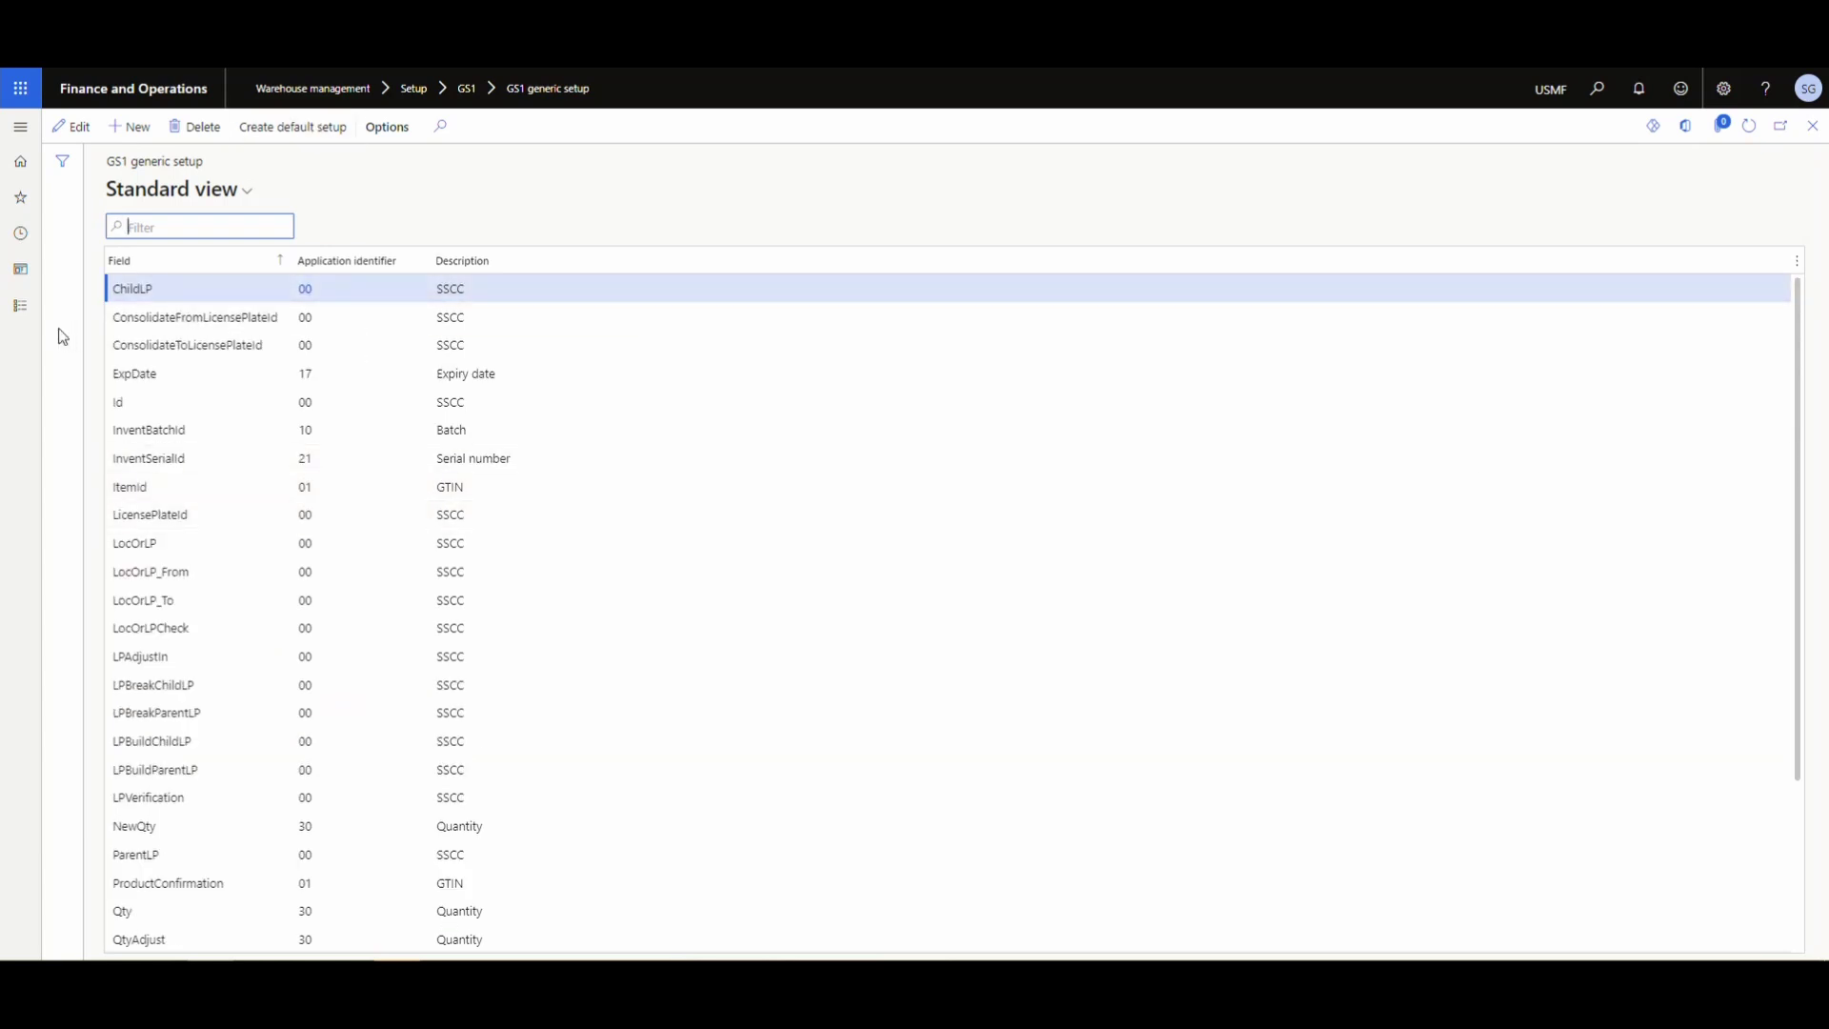
{"action": "left_click", "coordinate": [17, 309]}
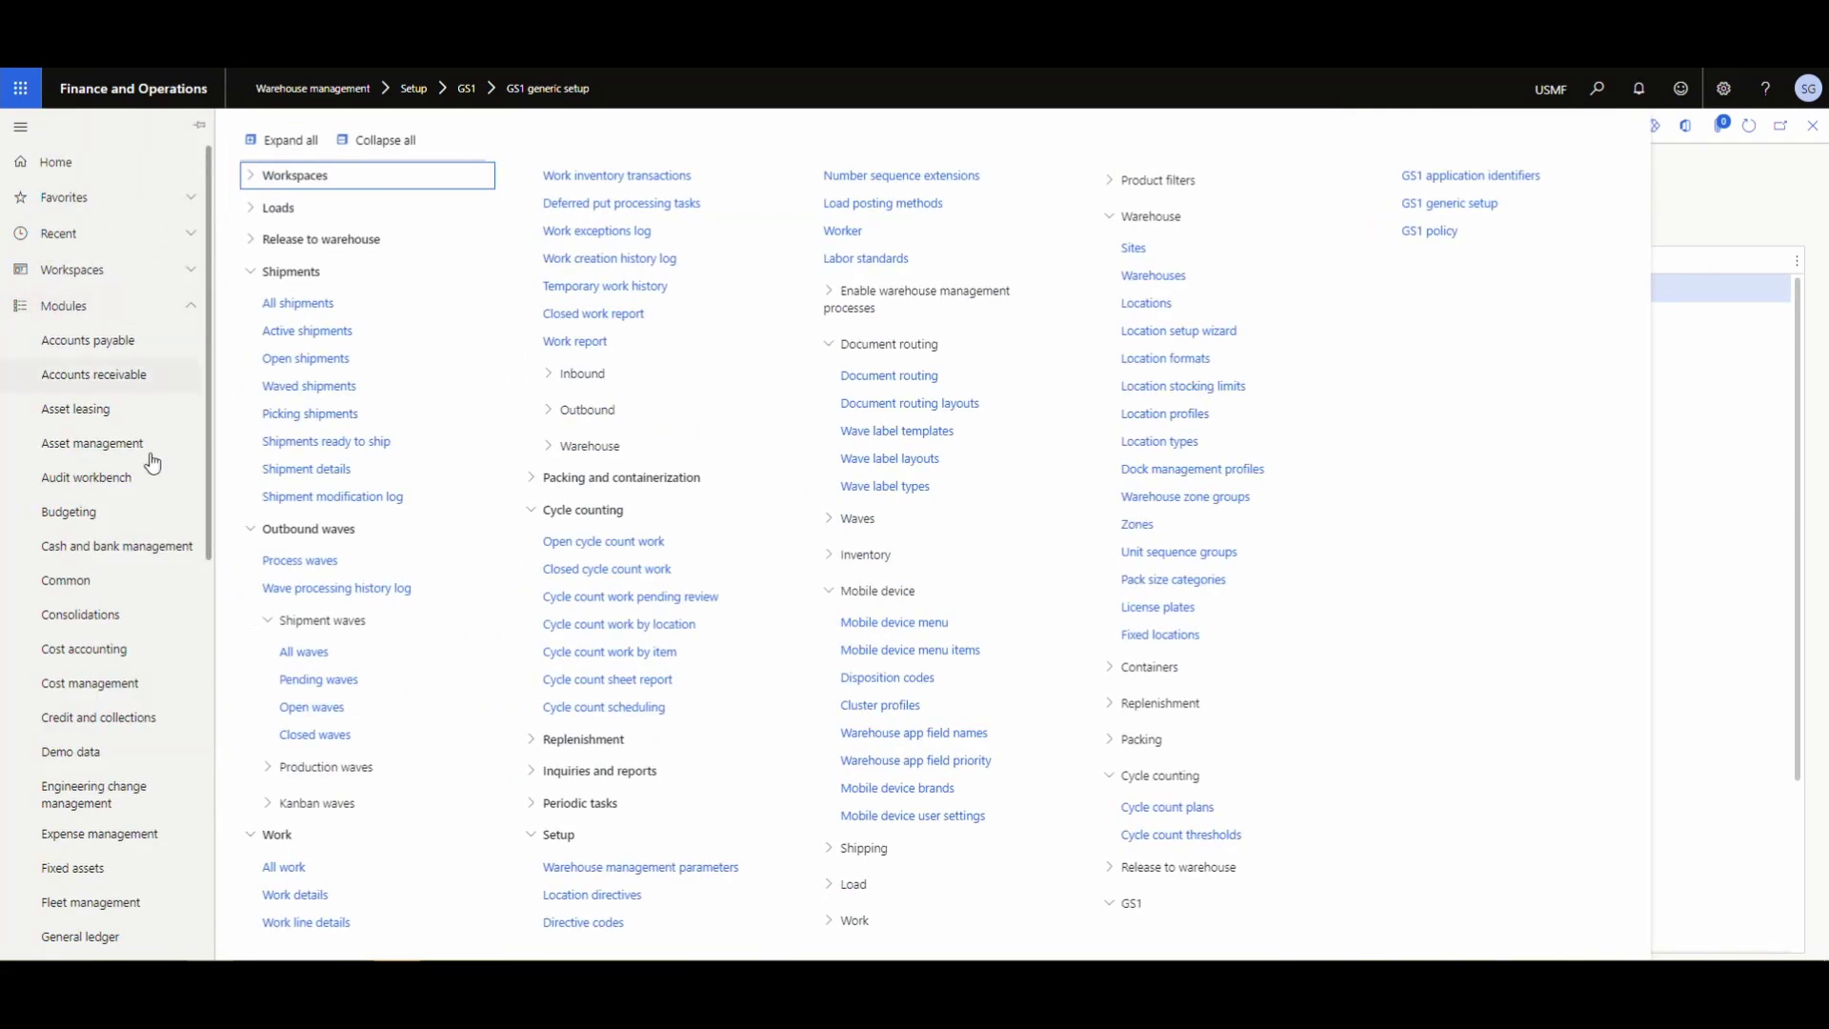
Open GS1 policy and select Purchase receiving to view ExpDate 17, InventBatchId 10, Qty 30.
{"action": "left_click", "coordinate": [1435, 236]}
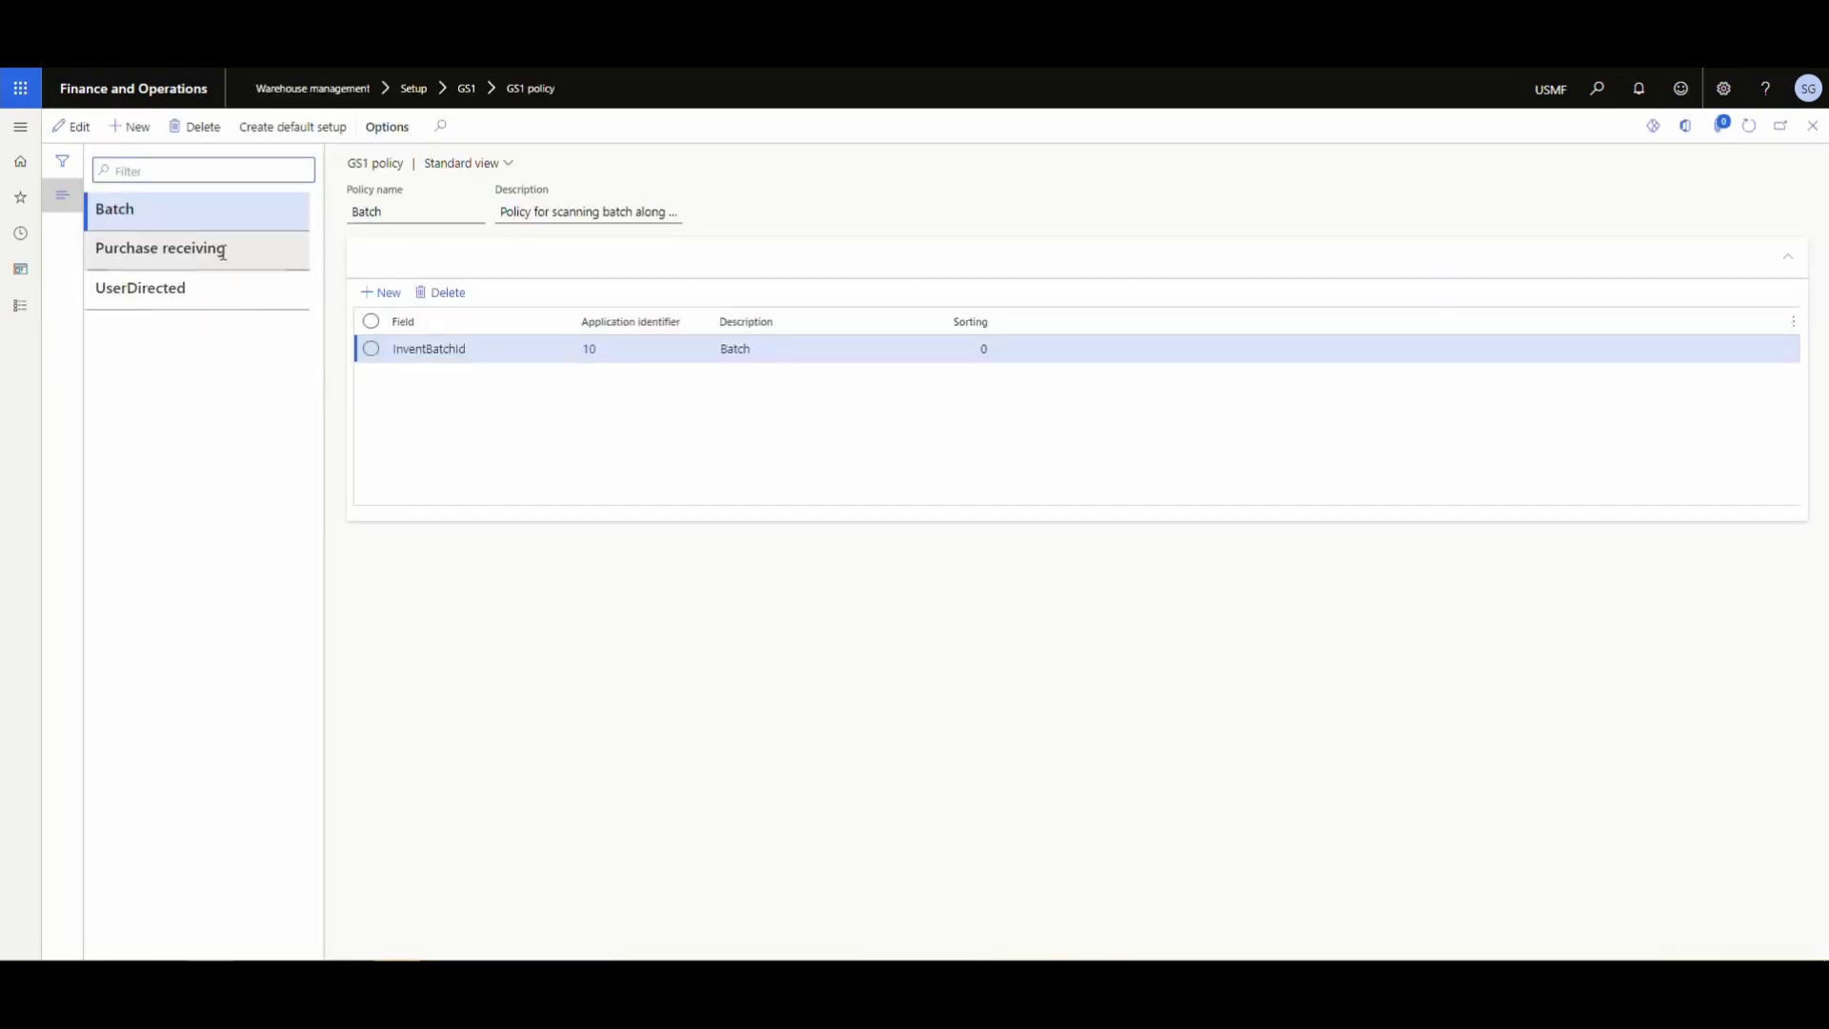
{"action": "left_click", "coordinate": [160, 248]}
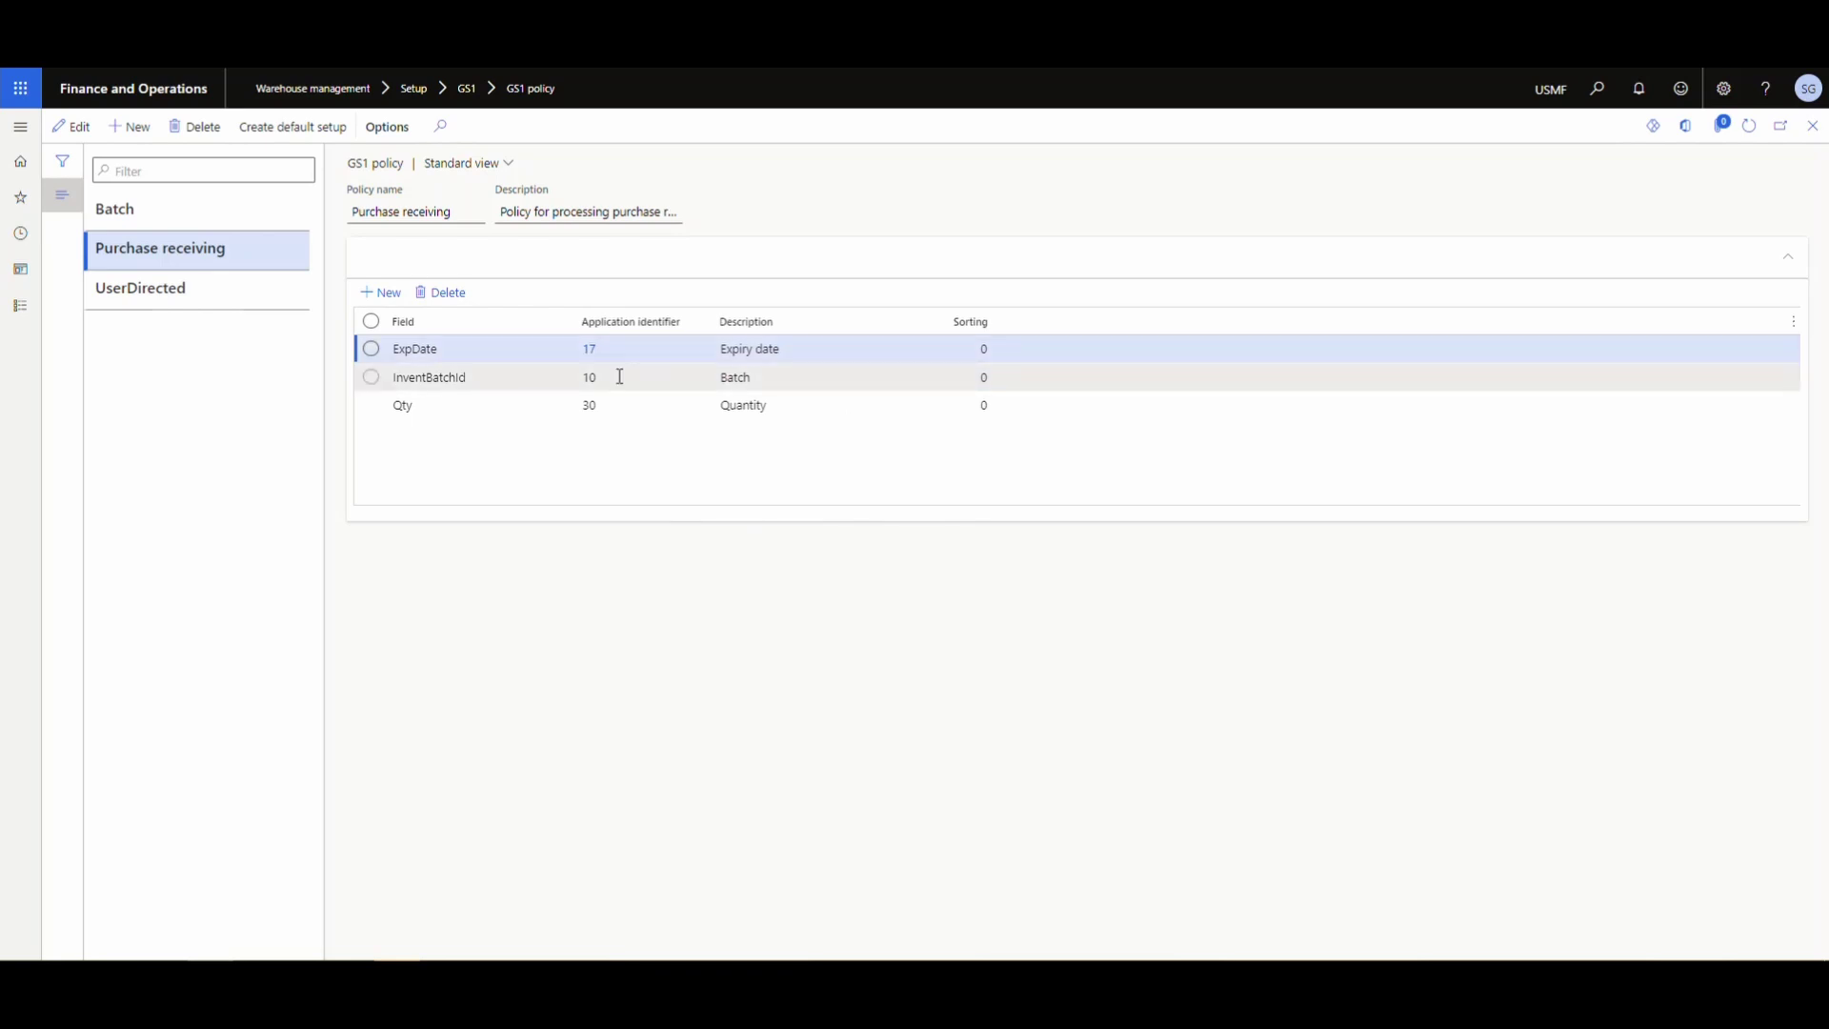
{"action": "mouse_move", "coordinate": [637, 407]}
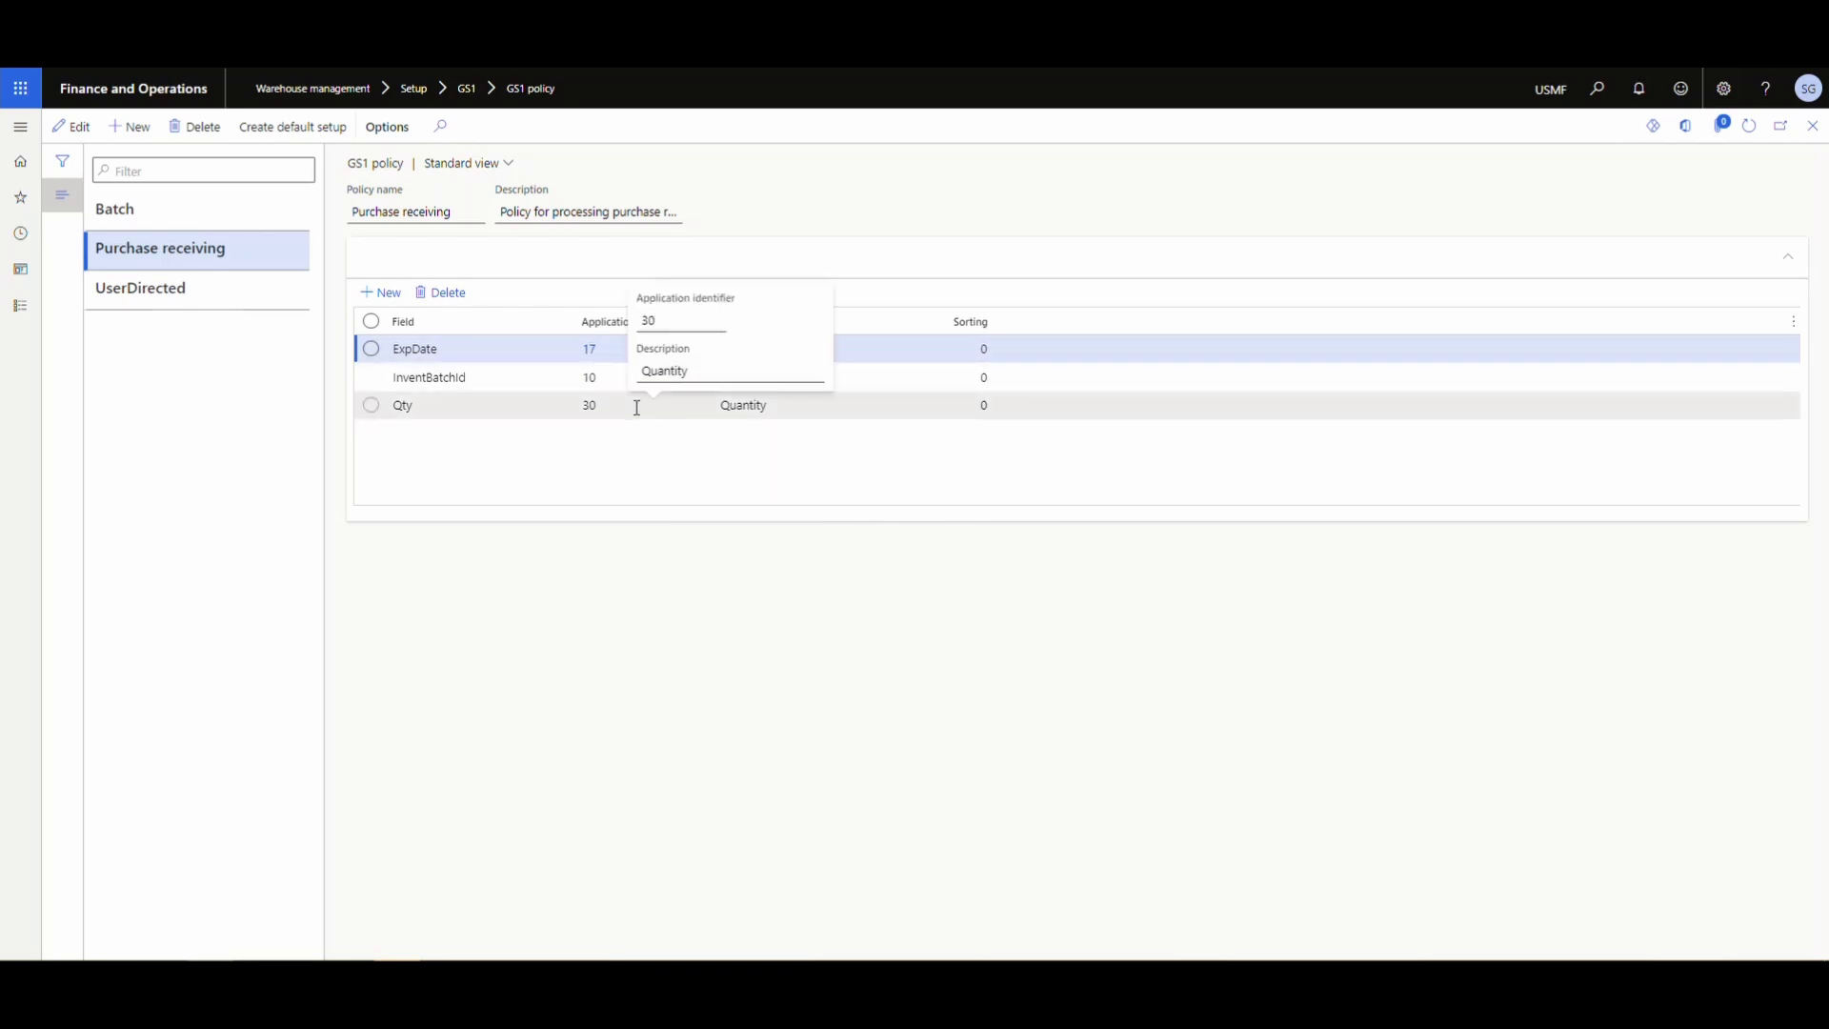
Open Mobile device menu items and select PurchRecvGS1 to review its GS1 policy settings.
{"action": "left_click", "coordinate": [20, 305]}
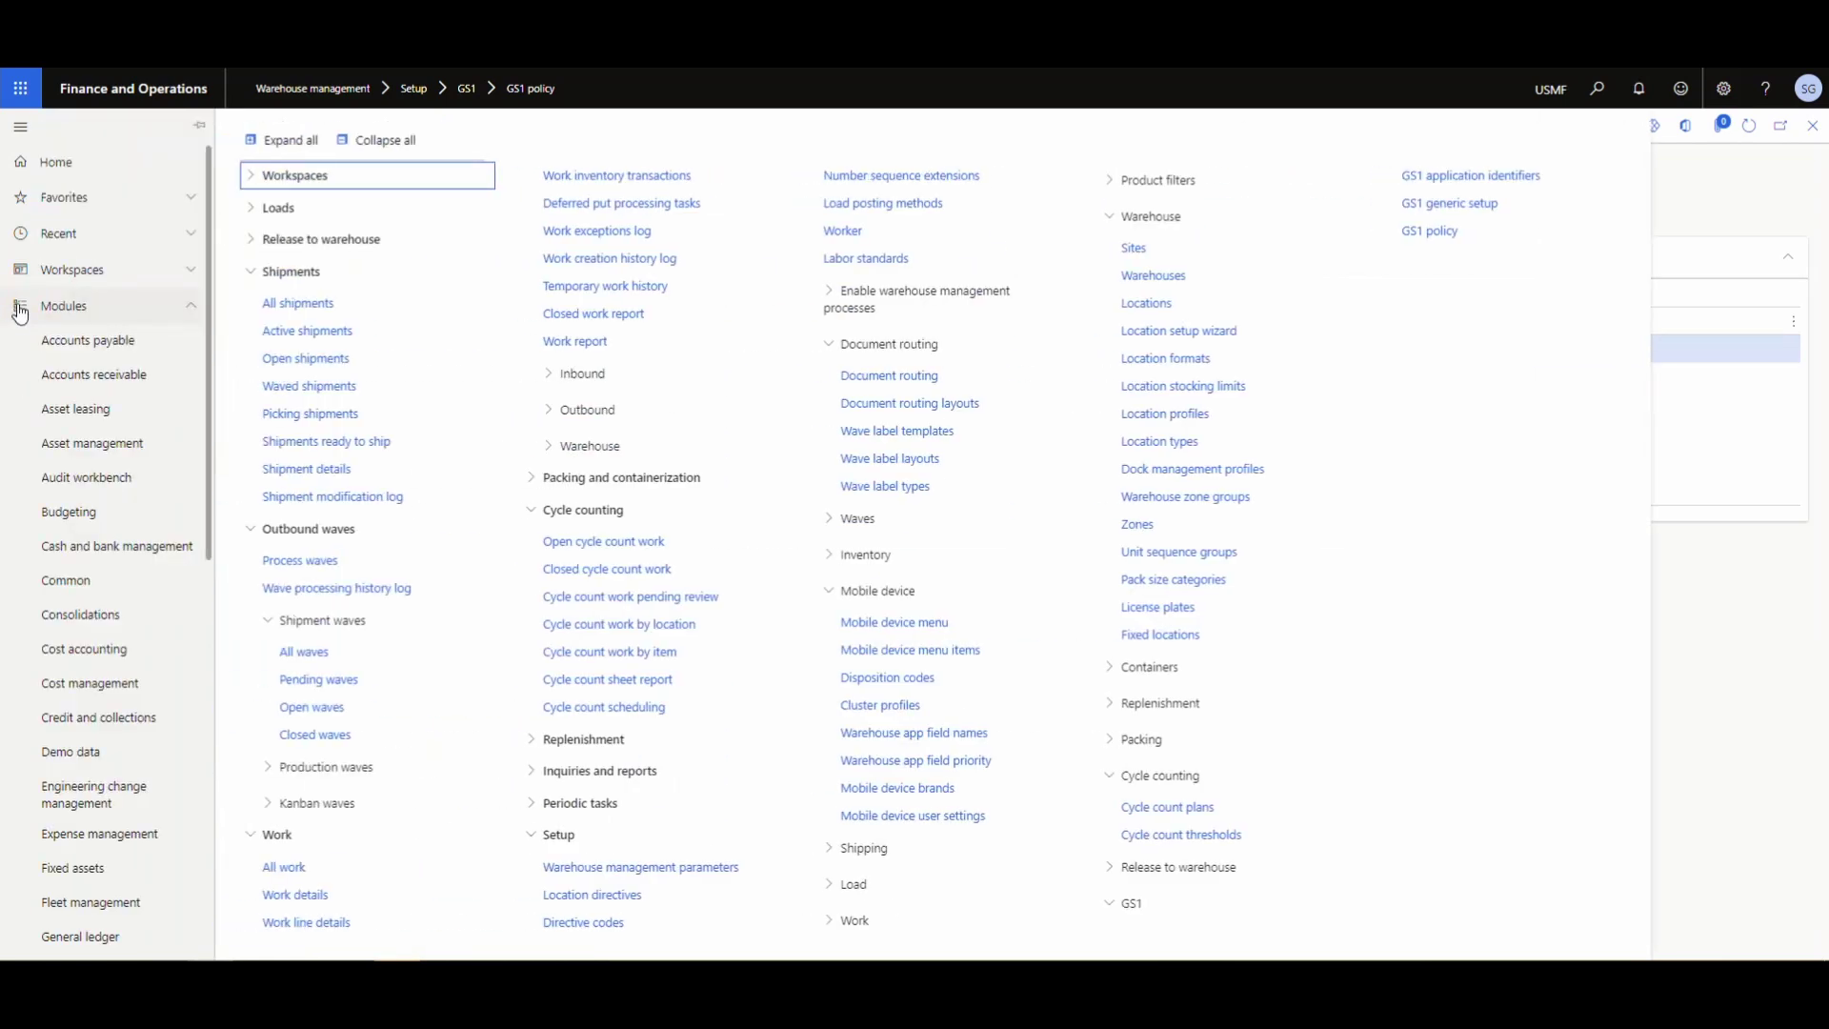
{"action": "left_click", "coordinate": [903, 656]}
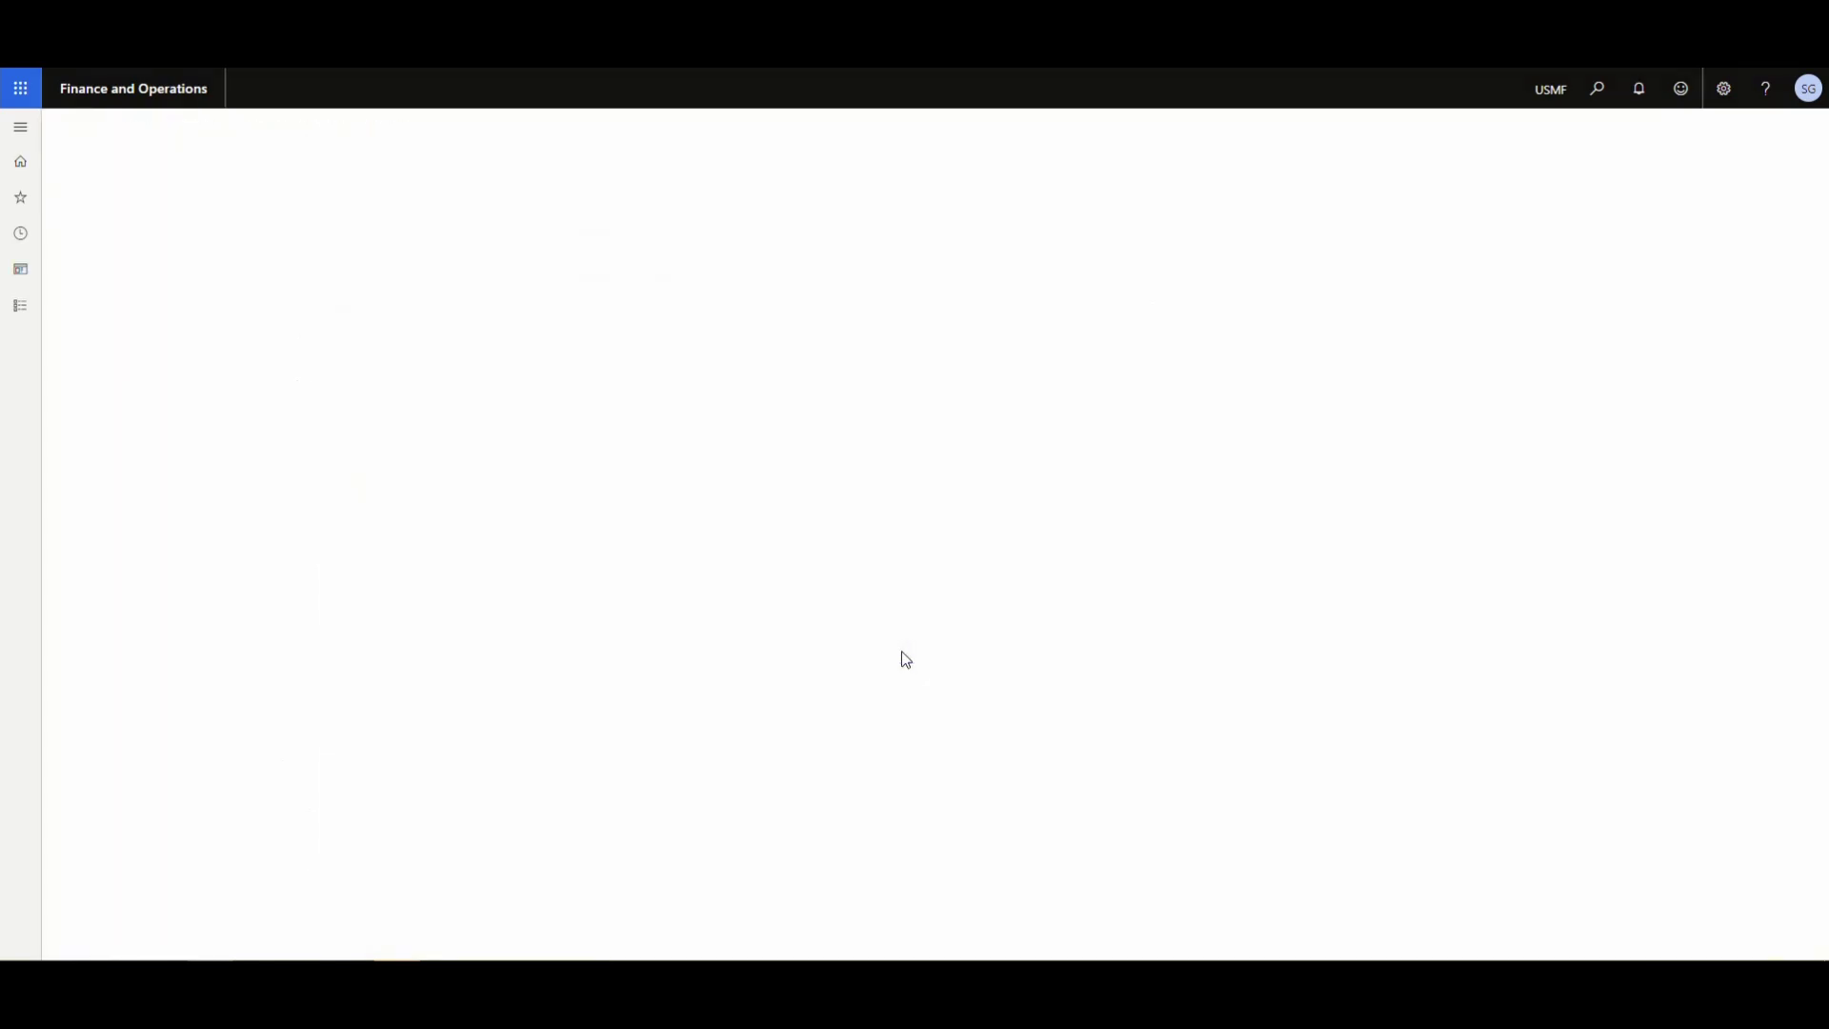
{"action": "scroll", "coordinate": [246, 448], "scroll_direction": "down", "scroll_amount": 15}
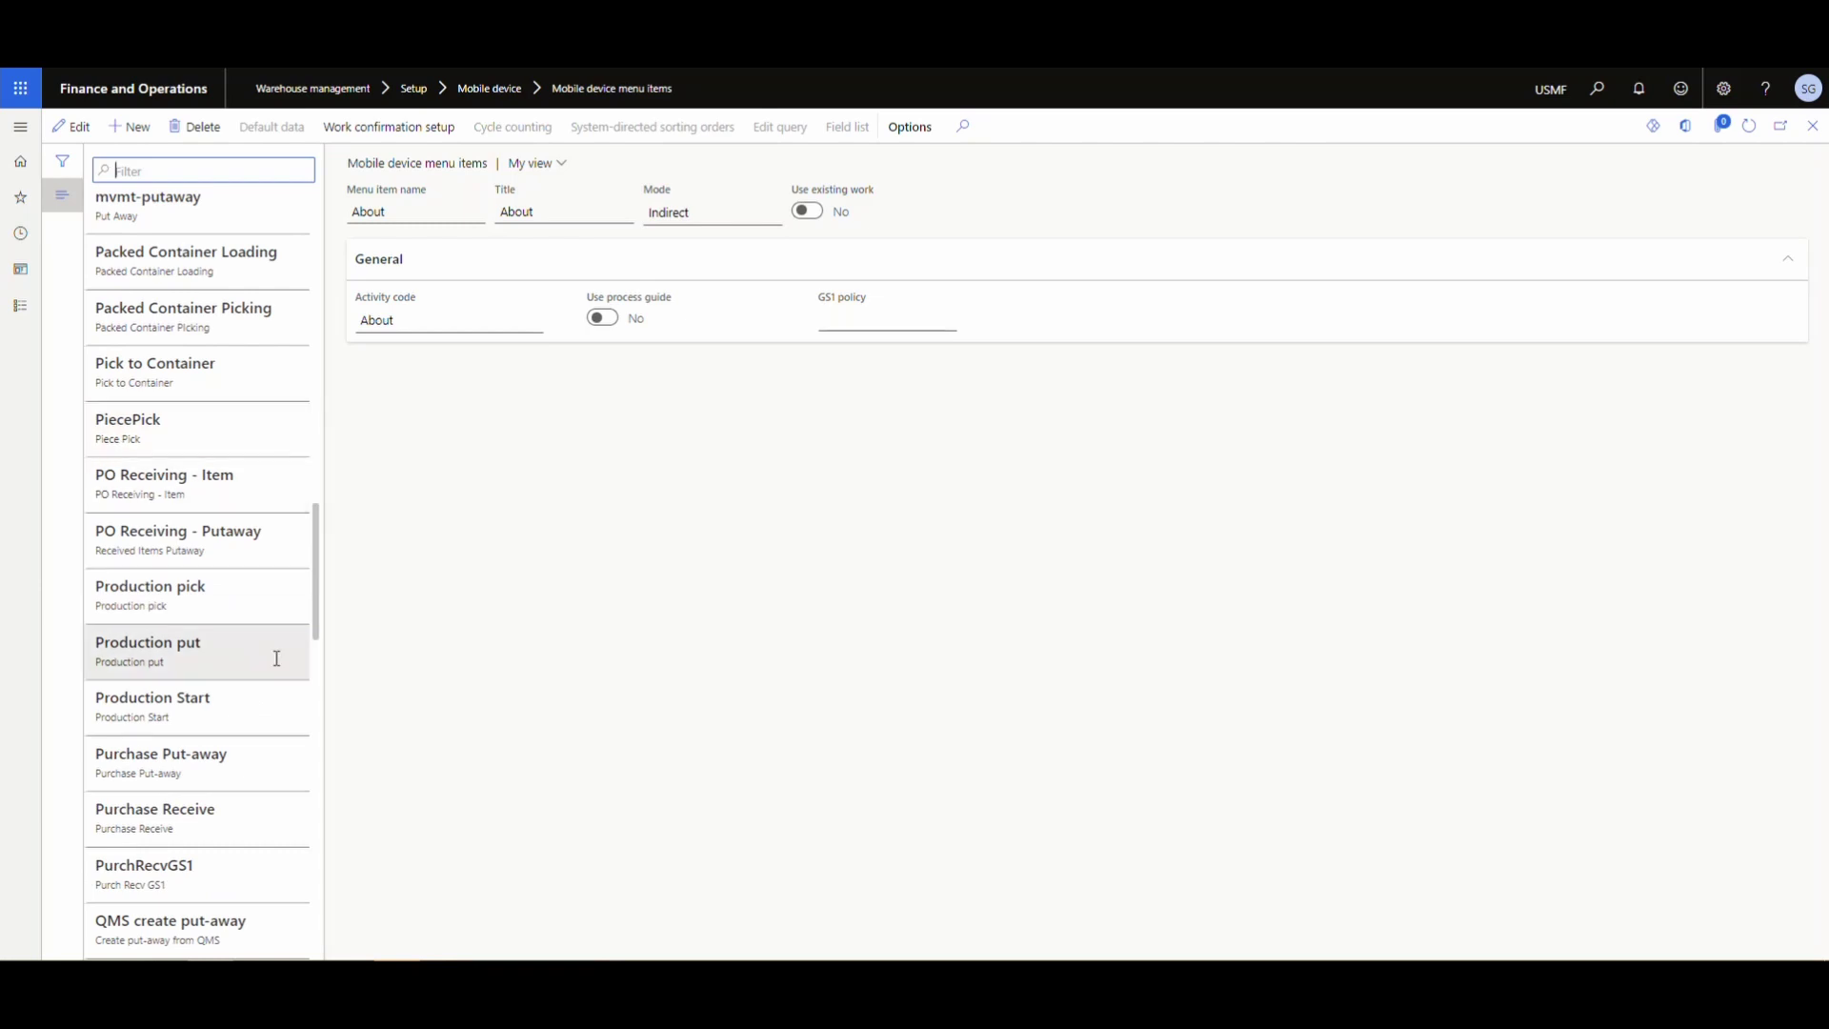
{"action": "scroll", "coordinate": [275, 655], "scroll_direction": "down", "scroll_amount": 3}
{"action": "left_click", "coordinate": [208, 700]}
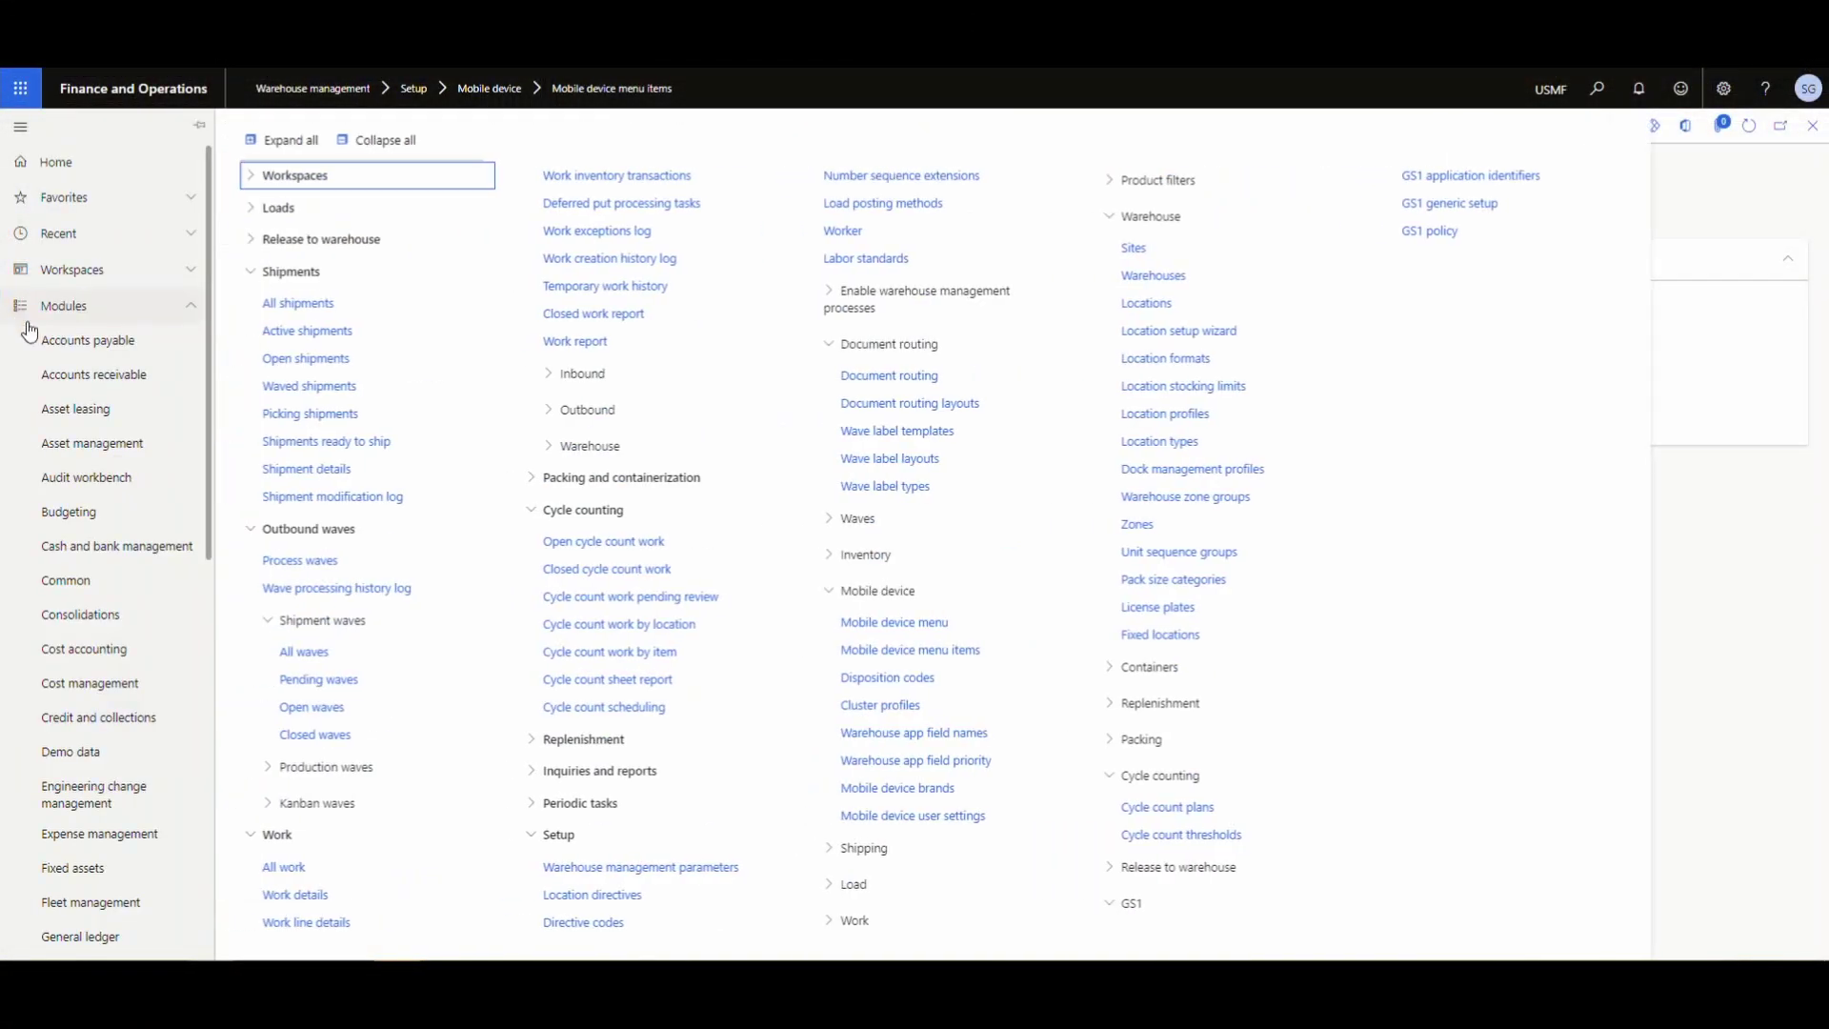
{"action": "scroll", "coordinate": [187, 524], "scroll_direction": "down", "scroll_amount": 7}
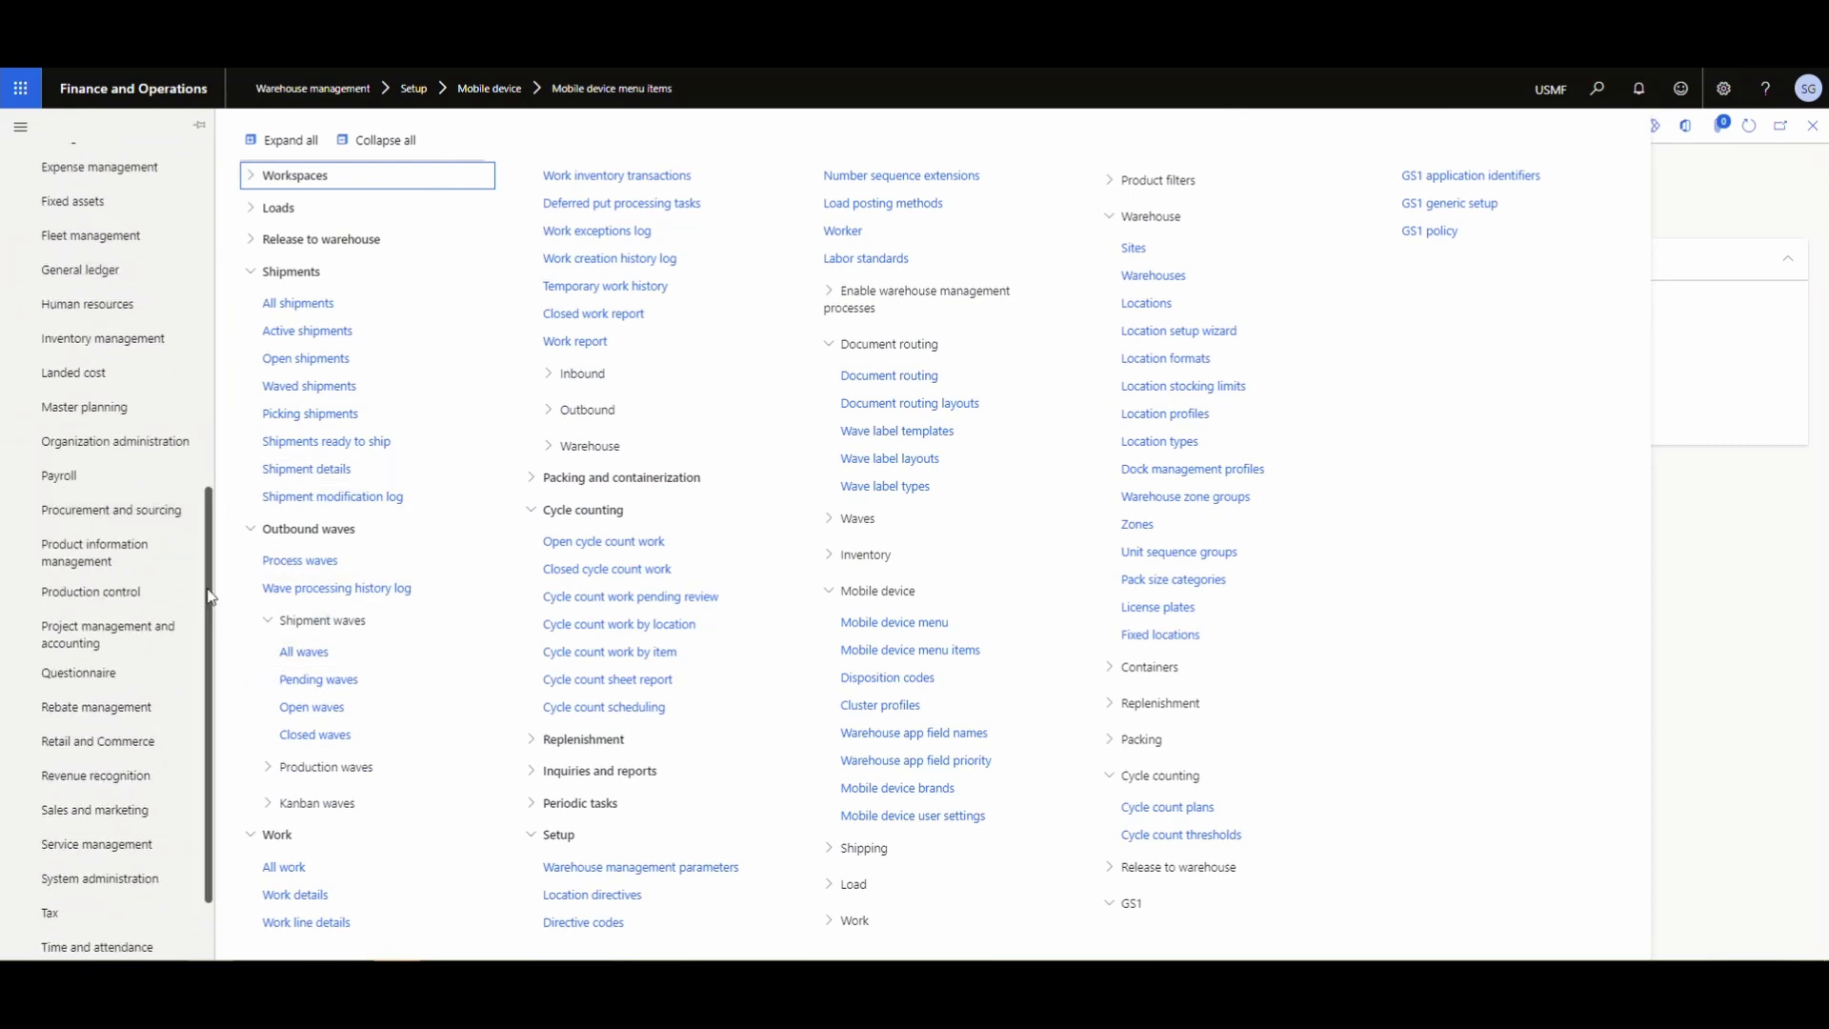
{"action": "left_click", "coordinate": [84, 545]}
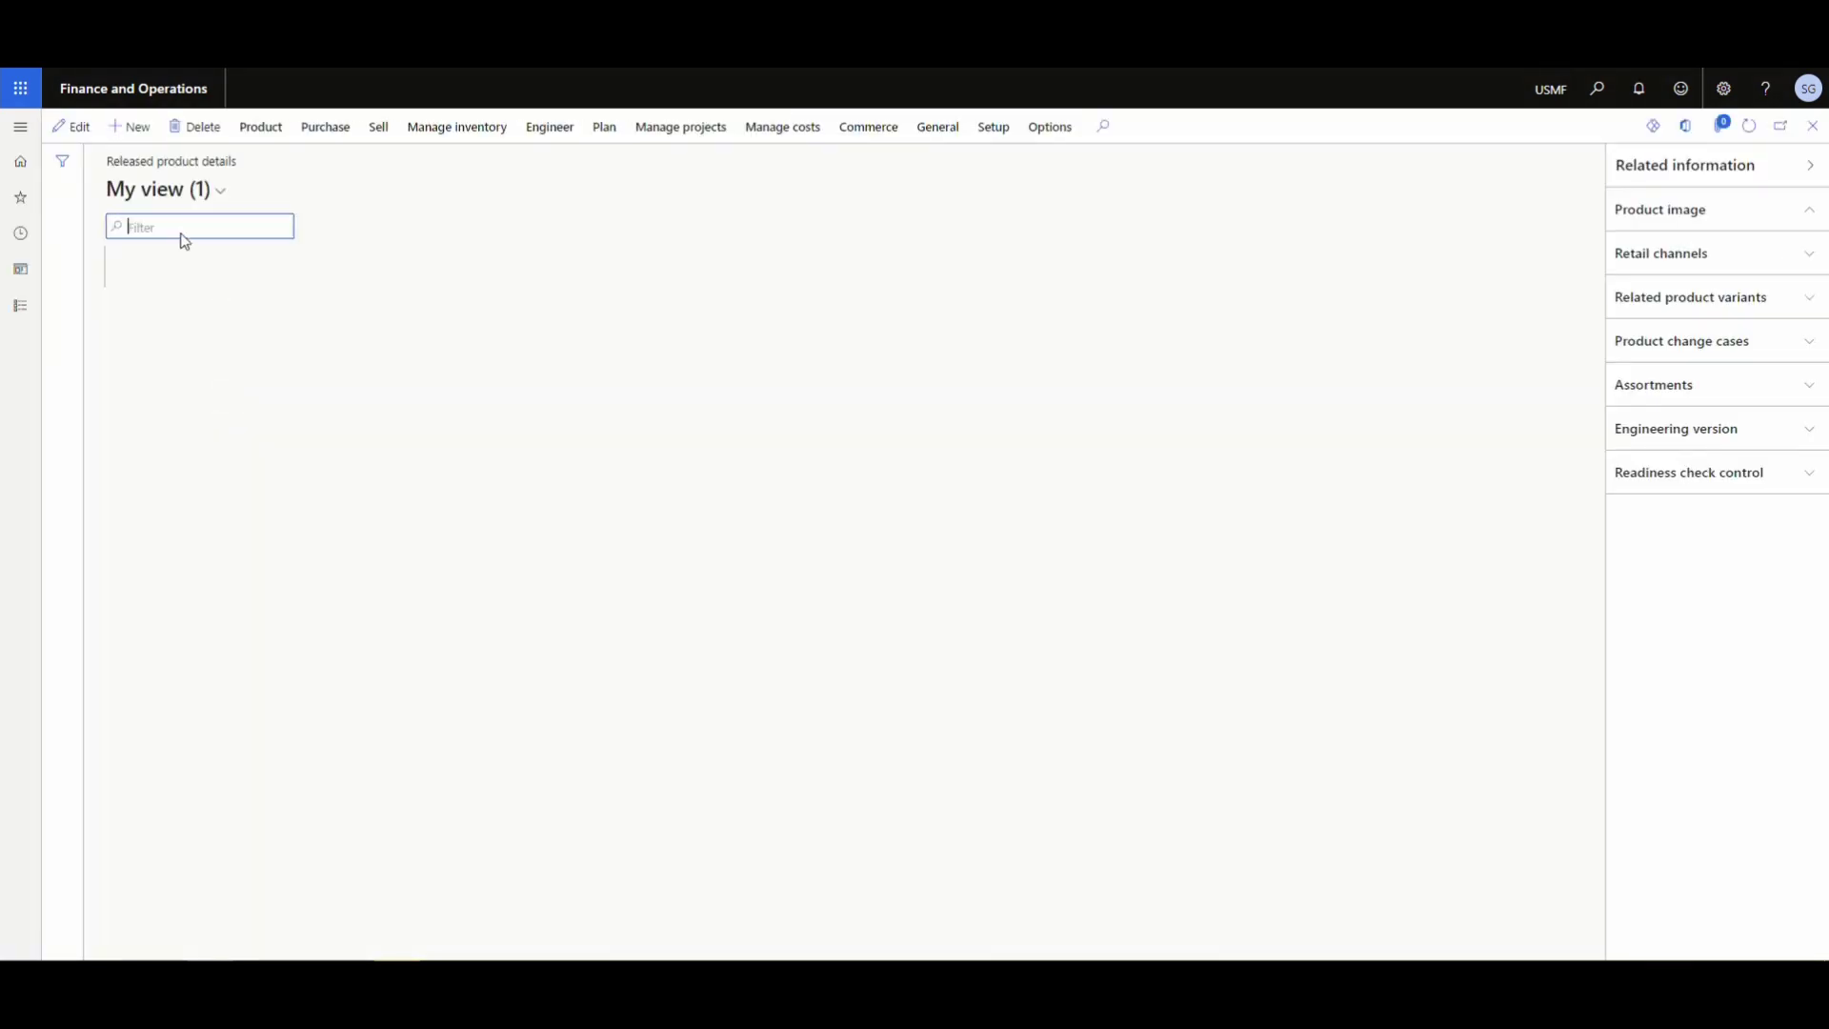
{"action": "type", "text": "a00010"}
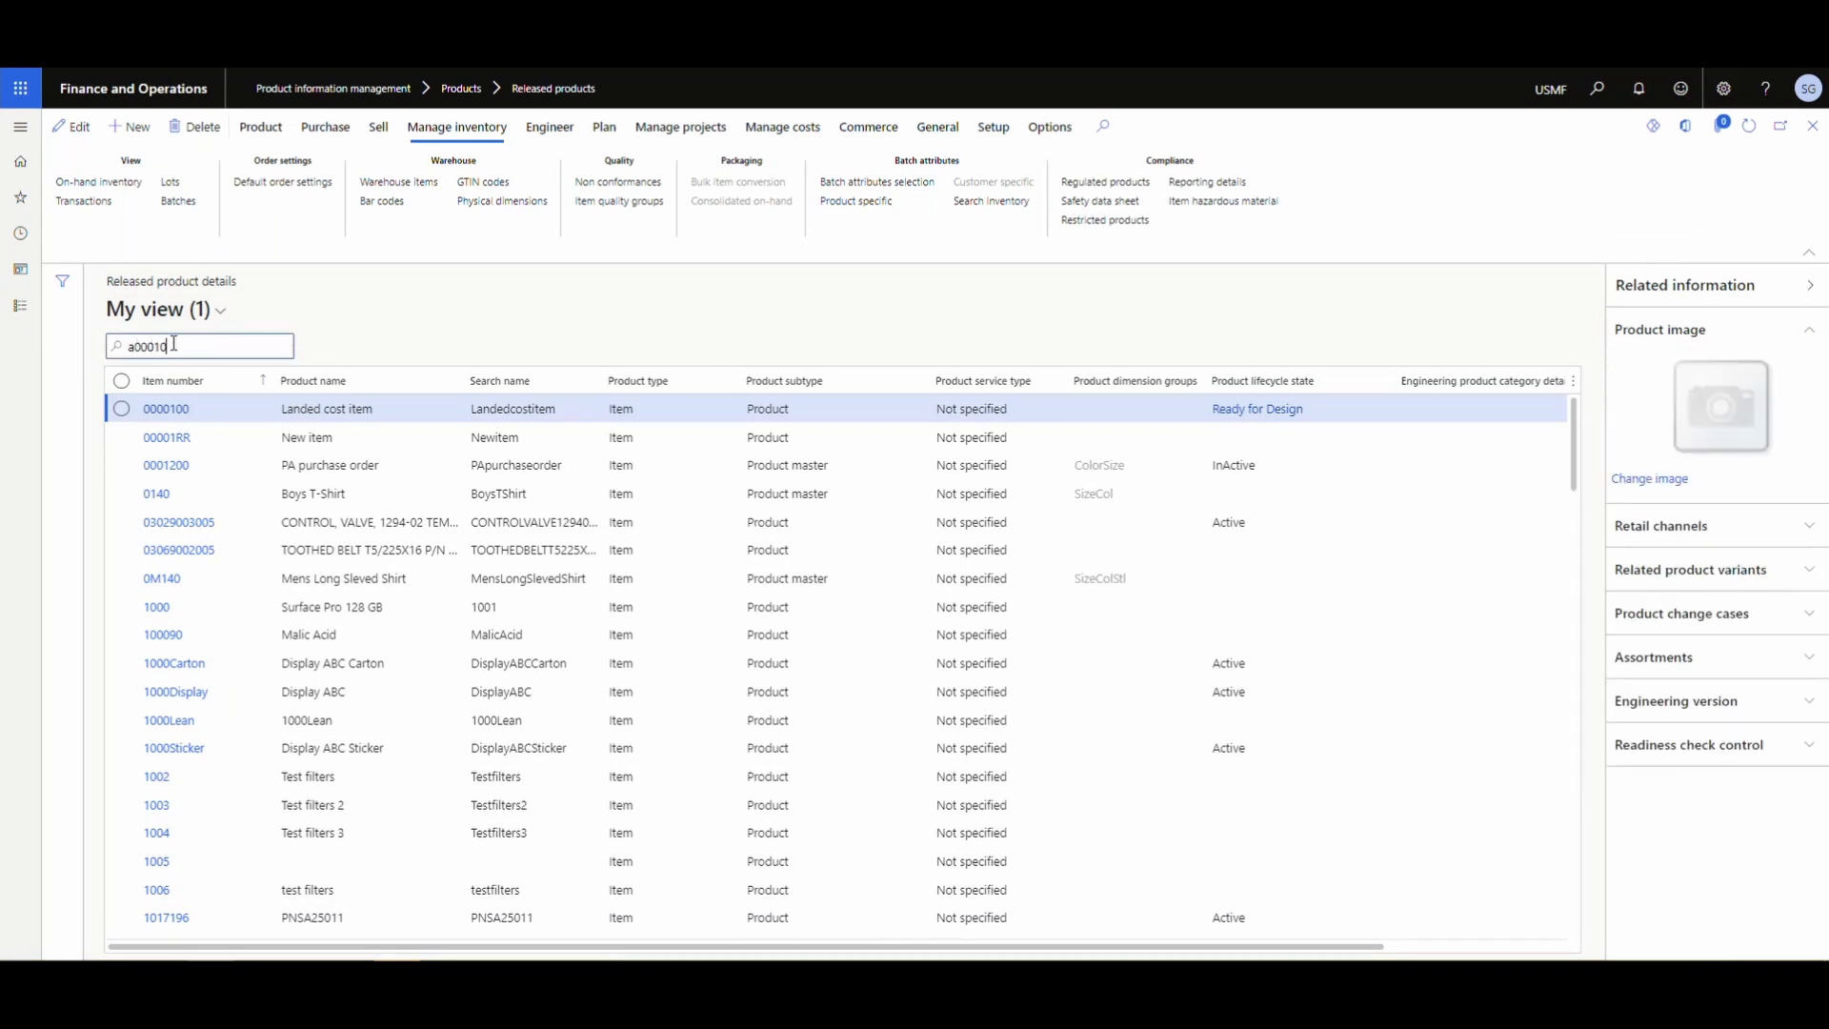
{"action": "double_click", "coordinate": [173, 343]}
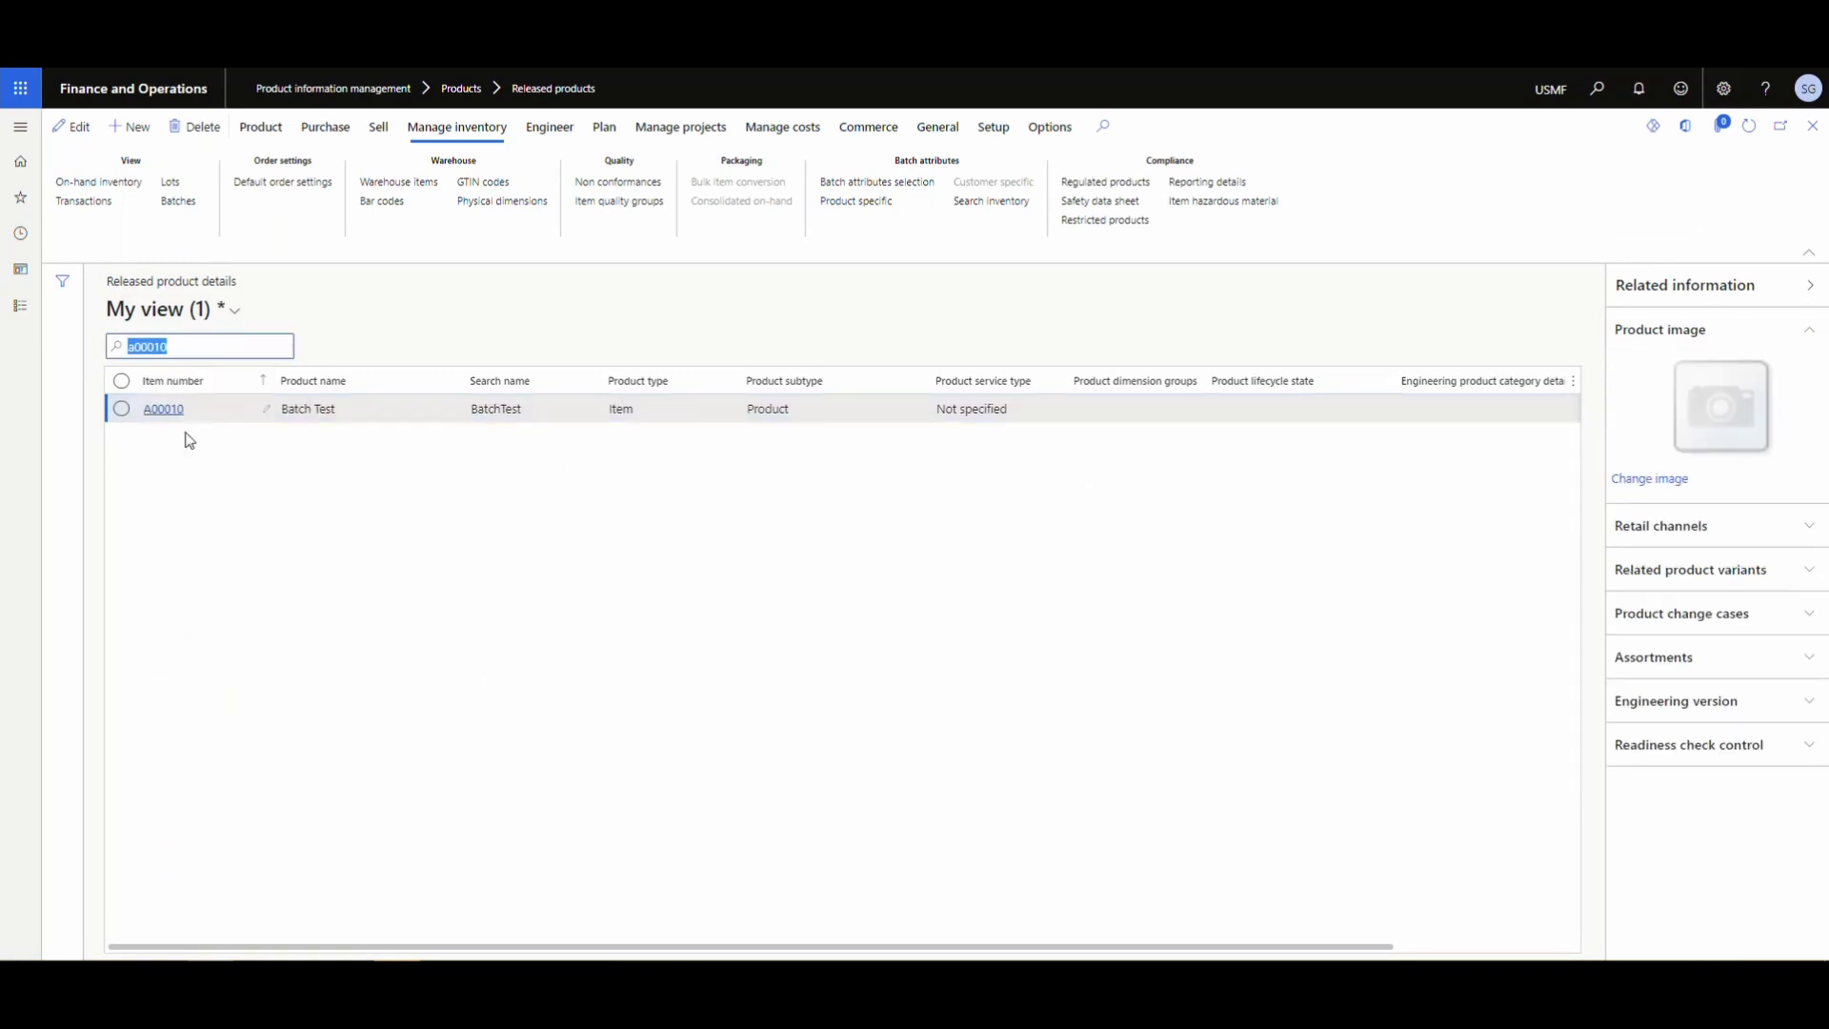
{"action": "left_click", "coordinate": [388, 204]}
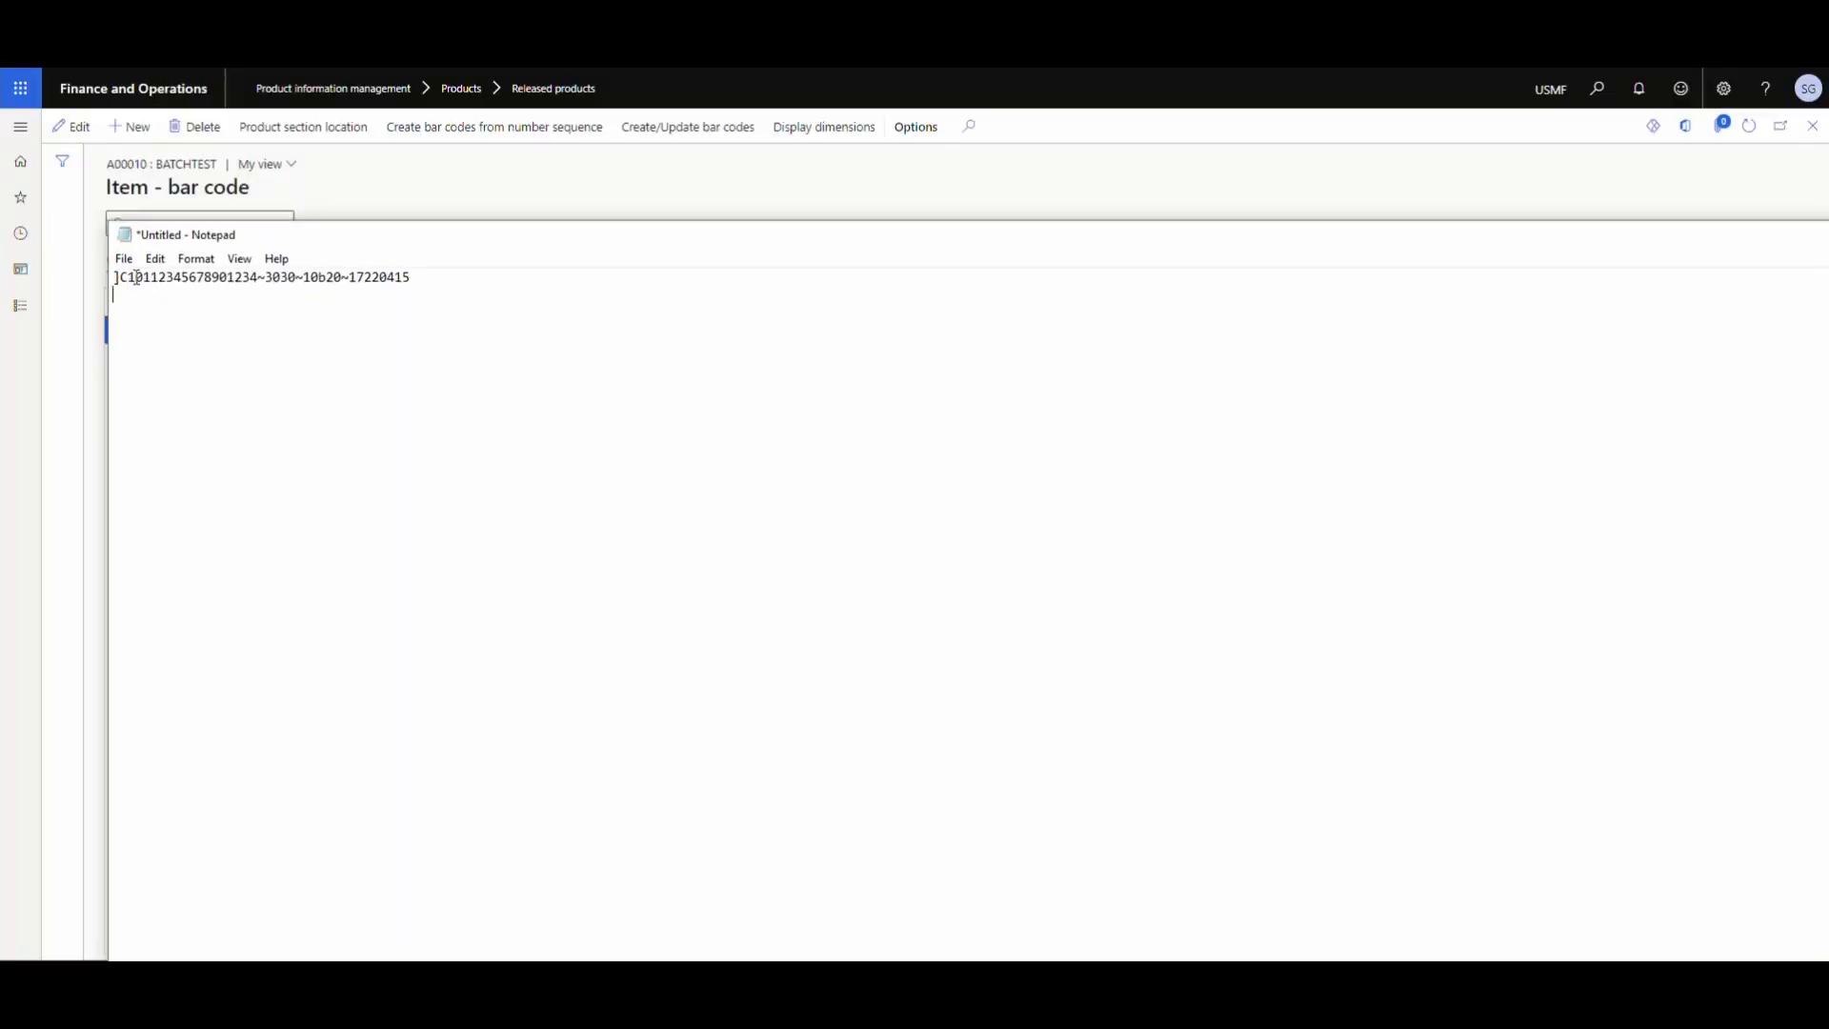
Compare the barcode string's ]C1 prefix, GTIN, quantity 30 and batch prefix against the item's bar code.
{"action": "left_click_drag", "start_coordinate": [136, 276], "coordinate": [106, 275]}
{"action": "left_click", "coordinate": [154, 278]}
{"action": "left_click_drag", "start_coordinate": [153, 276], "coordinate": [254, 274]}
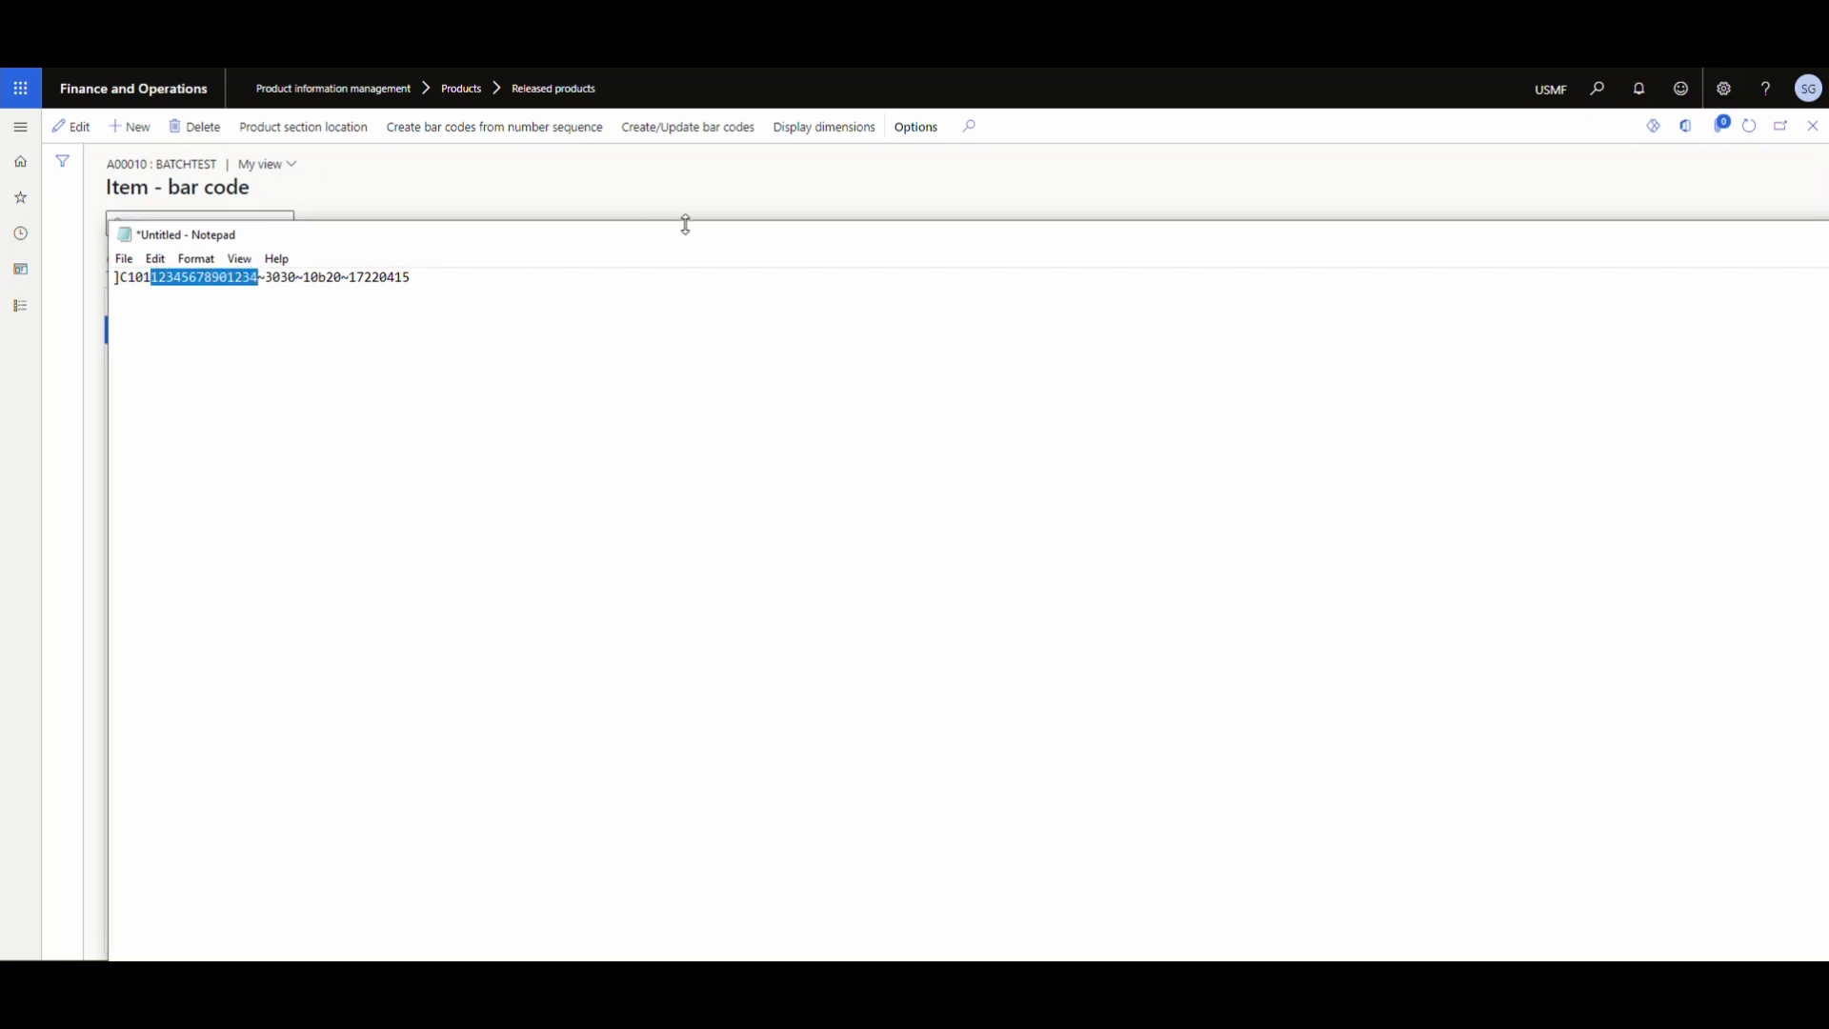
{"action": "left_click_drag", "start_coordinate": [709, 233], "coordinate": [721, 377]}
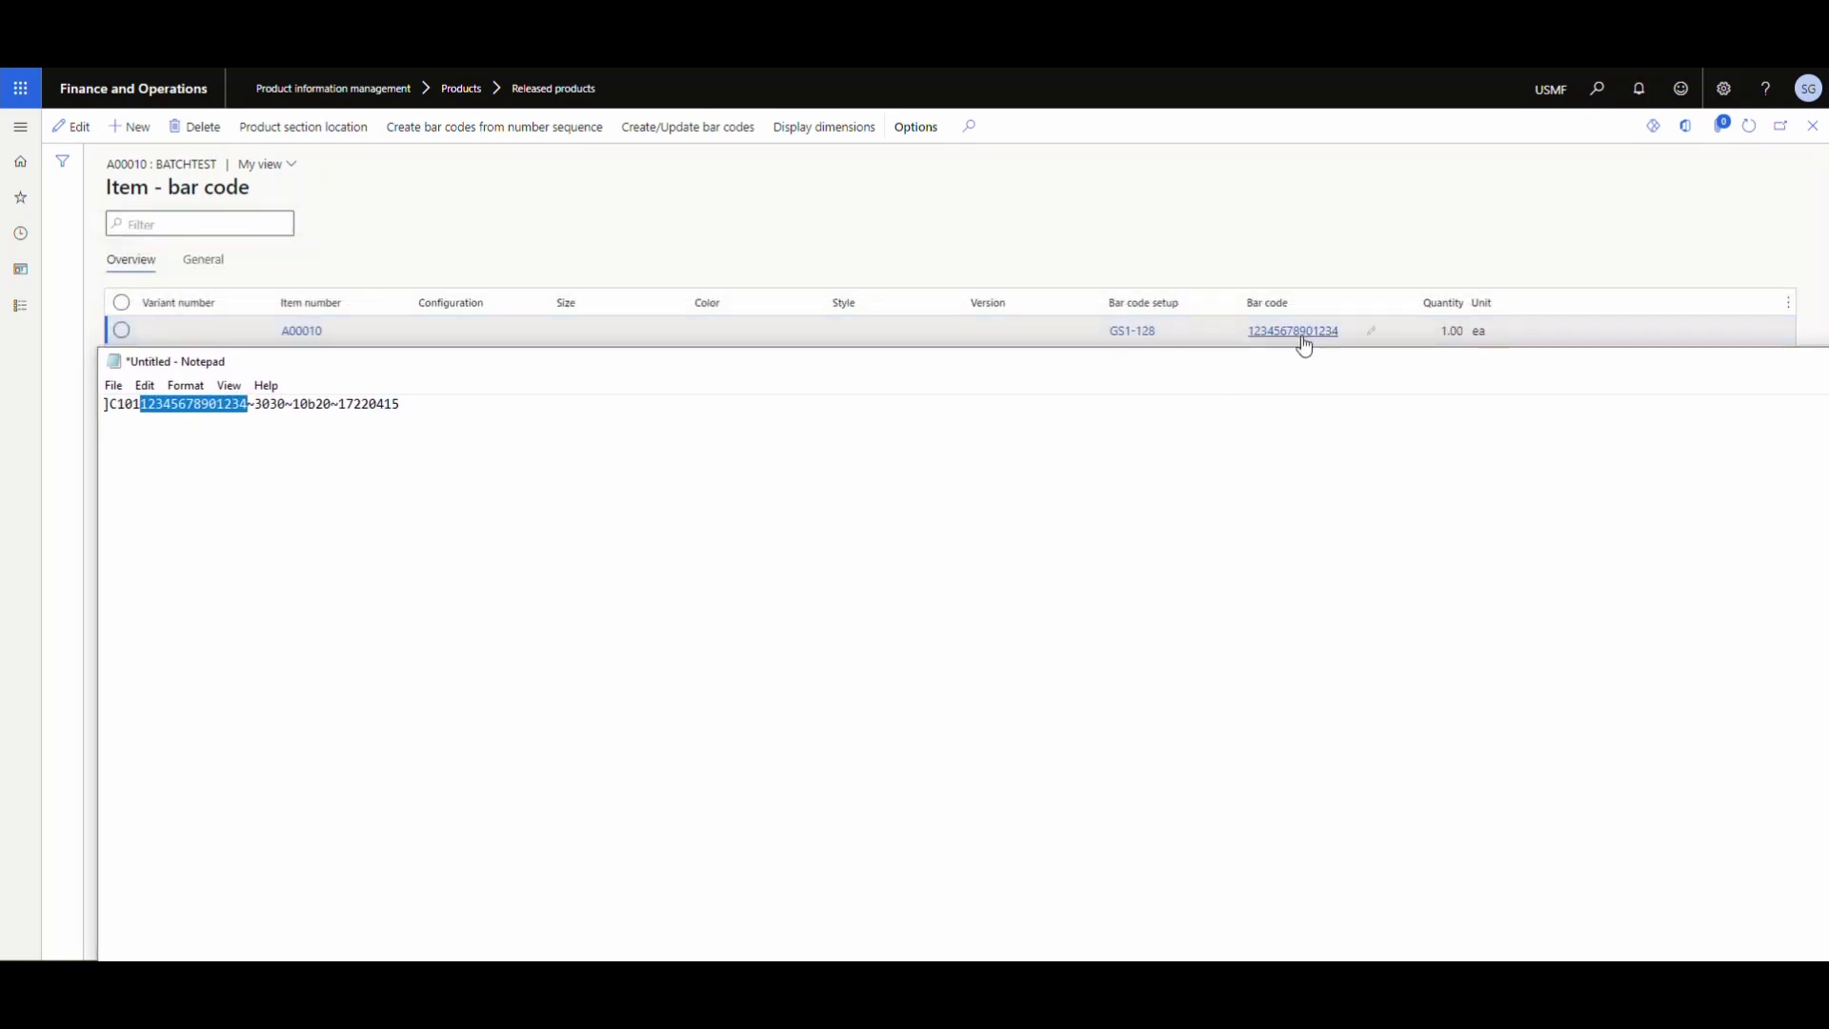
{"action": "mouse_move", "coordinate": [271, 403]}
{"action": "left_mouse_down"}
{"action": "mouse_move", "coordinate": [256, 401]}
{"action": "mouse_move", "coordinate": [278, 404]}
{"action": "left_mouse_up"}
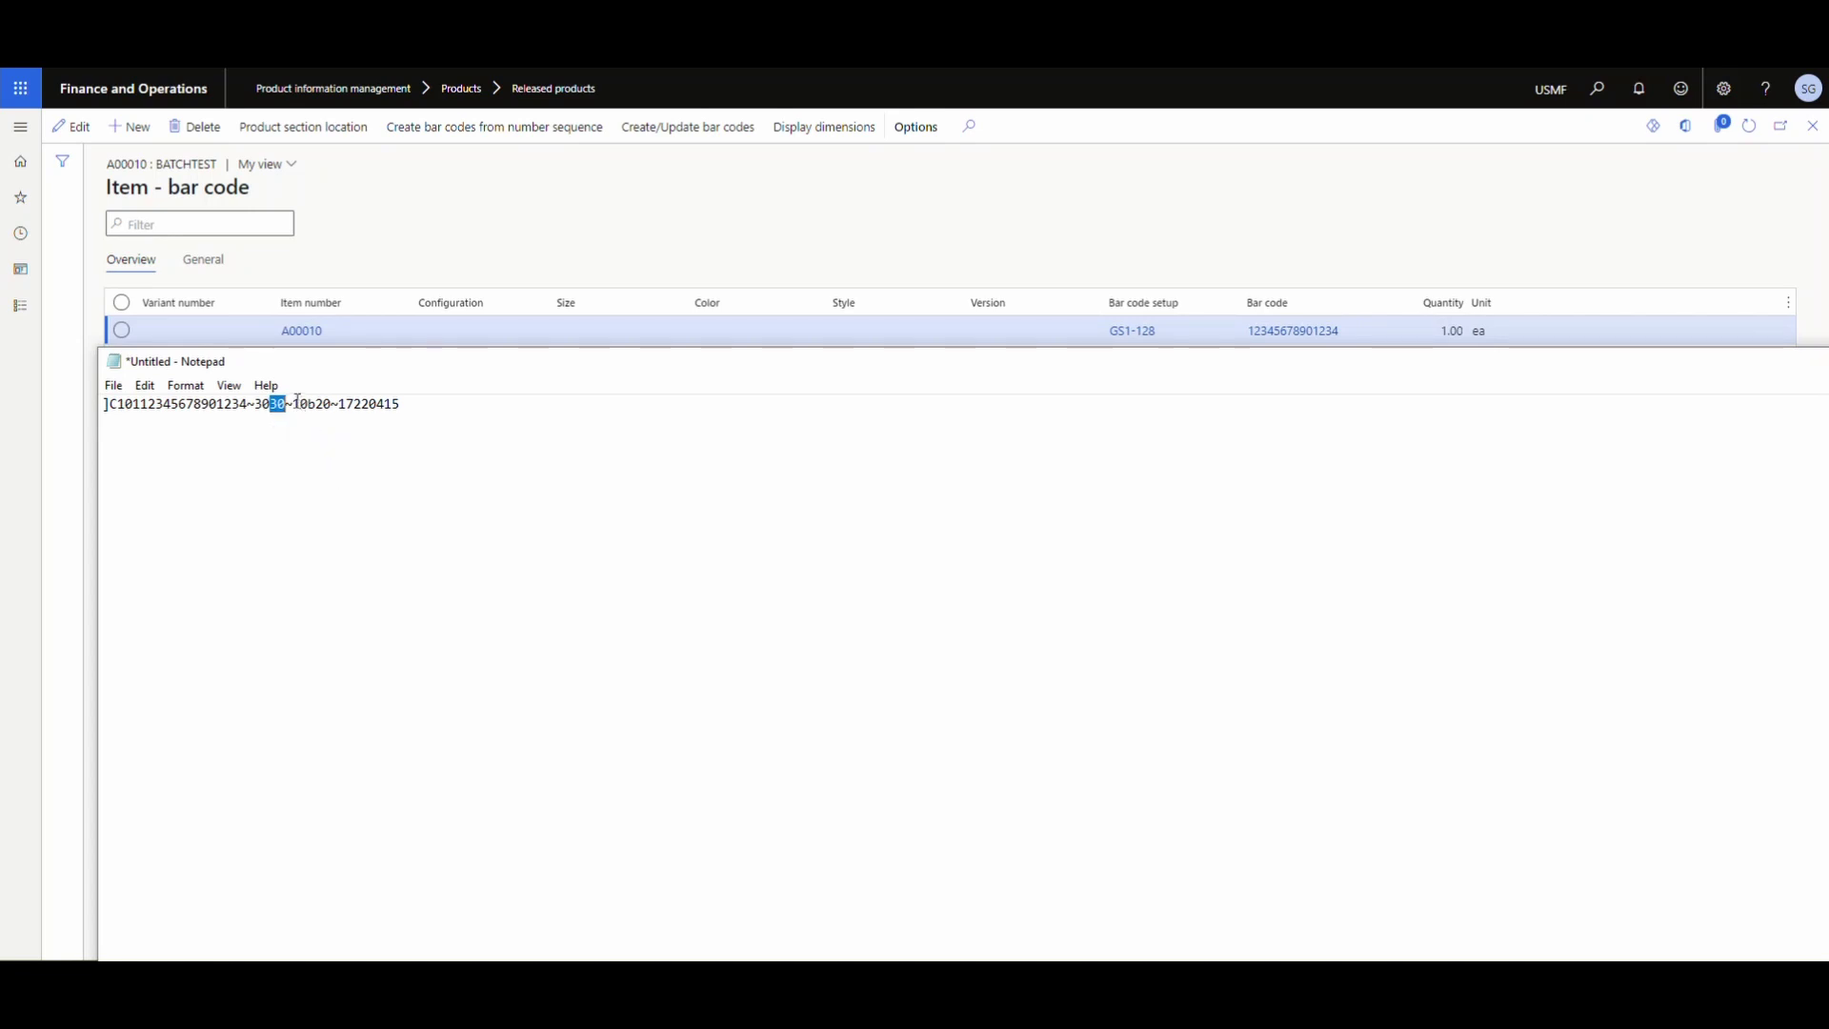
{"action": "left_click_drag", "start_coordinate": [293, 403], "coordinate": [303, 404]}
Change the batch to b30 and the date to 17220515, then move Notepad aside.
{"action": "left_click", "coordinate": [314, 404]}
{"action": "key", "text": "Right"}
{"action": "key", "text": "Right"}
{"action": "key", "text": "Right"}
{"action": "key", "text": "BackSpace"}
{"action": "key", "text": "BackSpace"}
{"action": "type", "text": "30"}
{"action": "left_click_drag", "start_coordinate": [355, 404], "coordinate": [400, 408]}
{"action": "left_click", "coordinate": [365, 417]}
{"action": "left_click", "coordinate": [385, 404]}
{"action": "left_click_drag", "start_coordinate": [753, 370], "coordinate": [657, 600]}
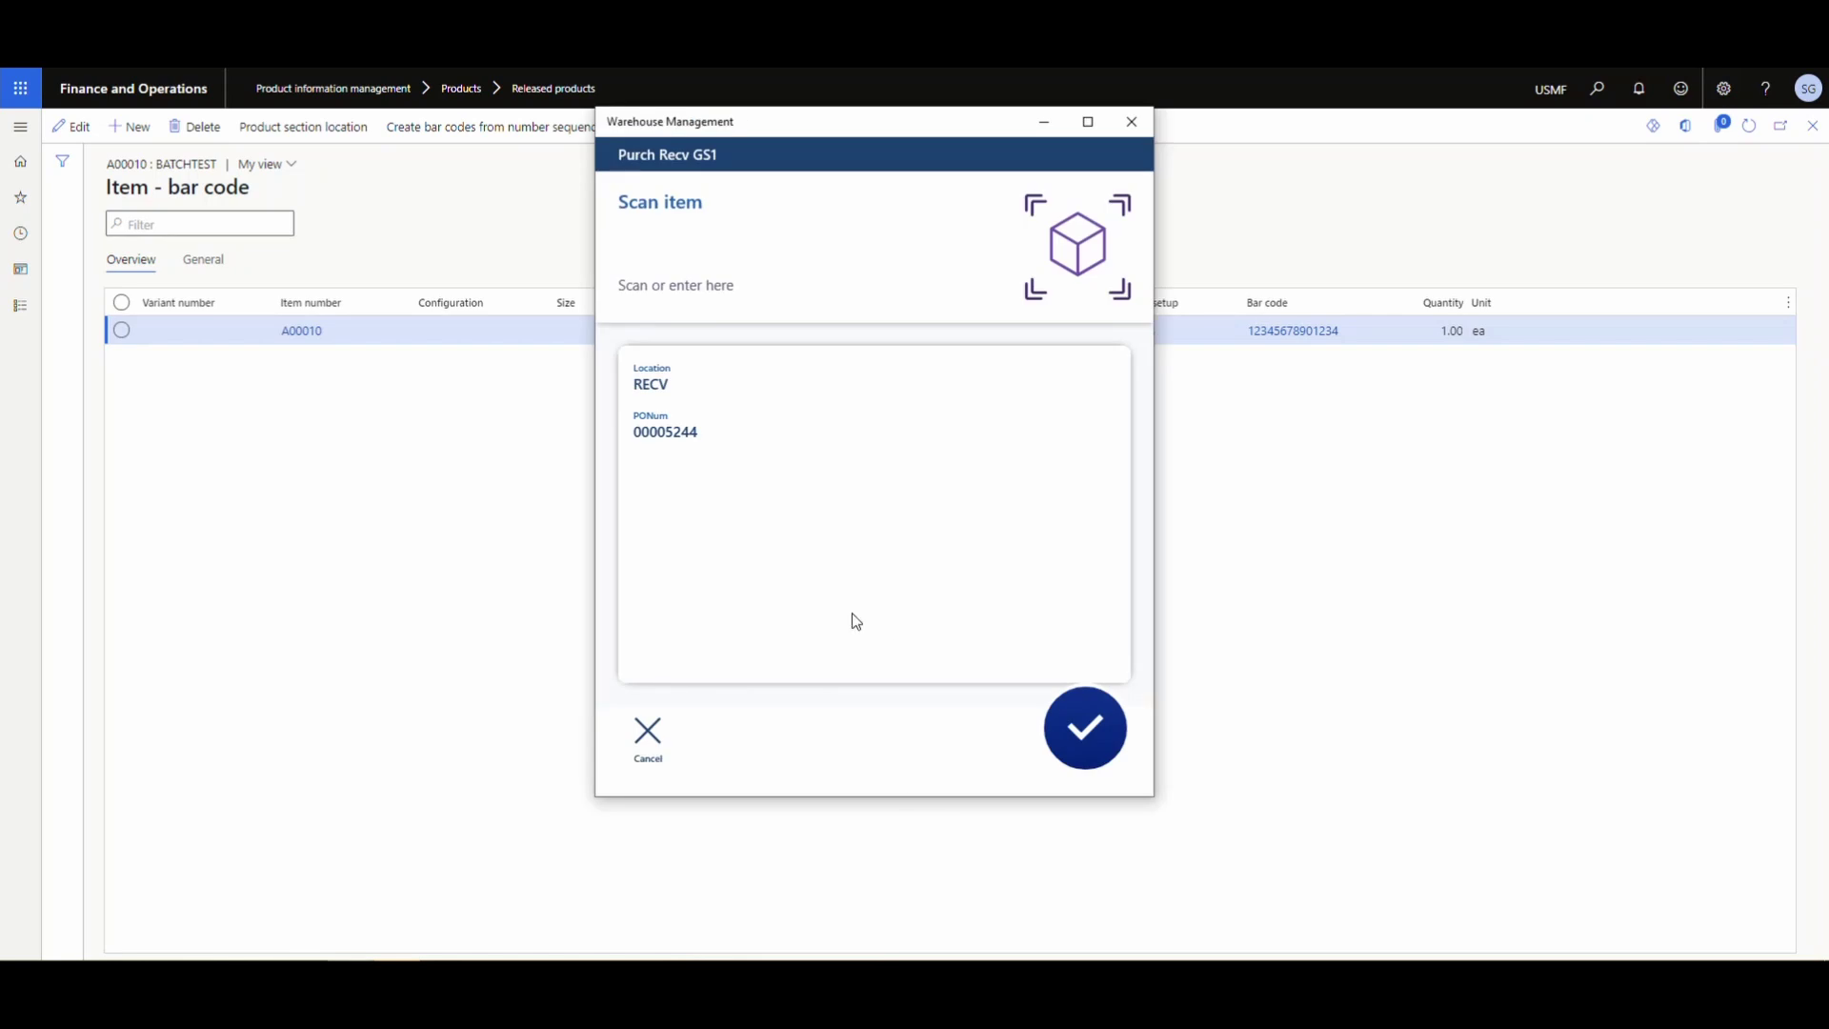
Restart Purch Recv GS1 receiving and enter purchase order 00005245.
{"action": "left_click", "coordinate": [648, 736]}
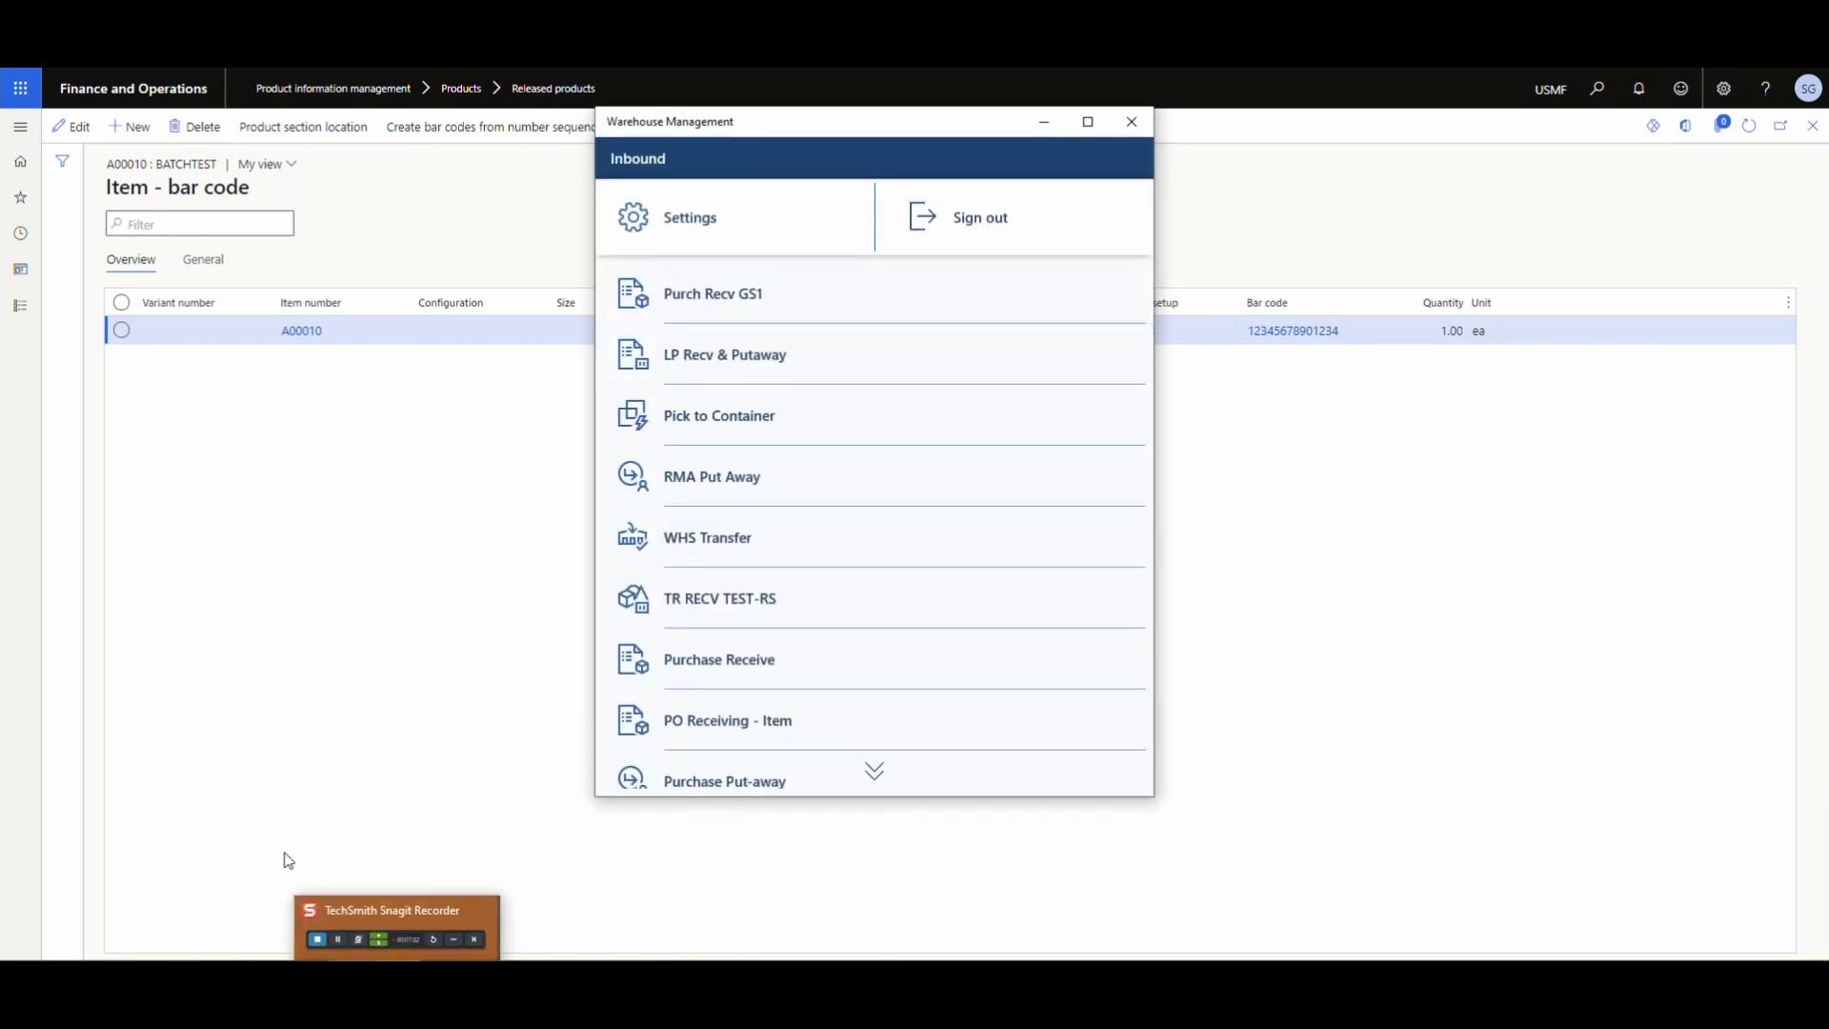
{"action": "left_click", "coordinate": [740, 294]}
{"action": "left_click", "coordinate": [705, 252]}
{"action": "type", "text": "00005245"}
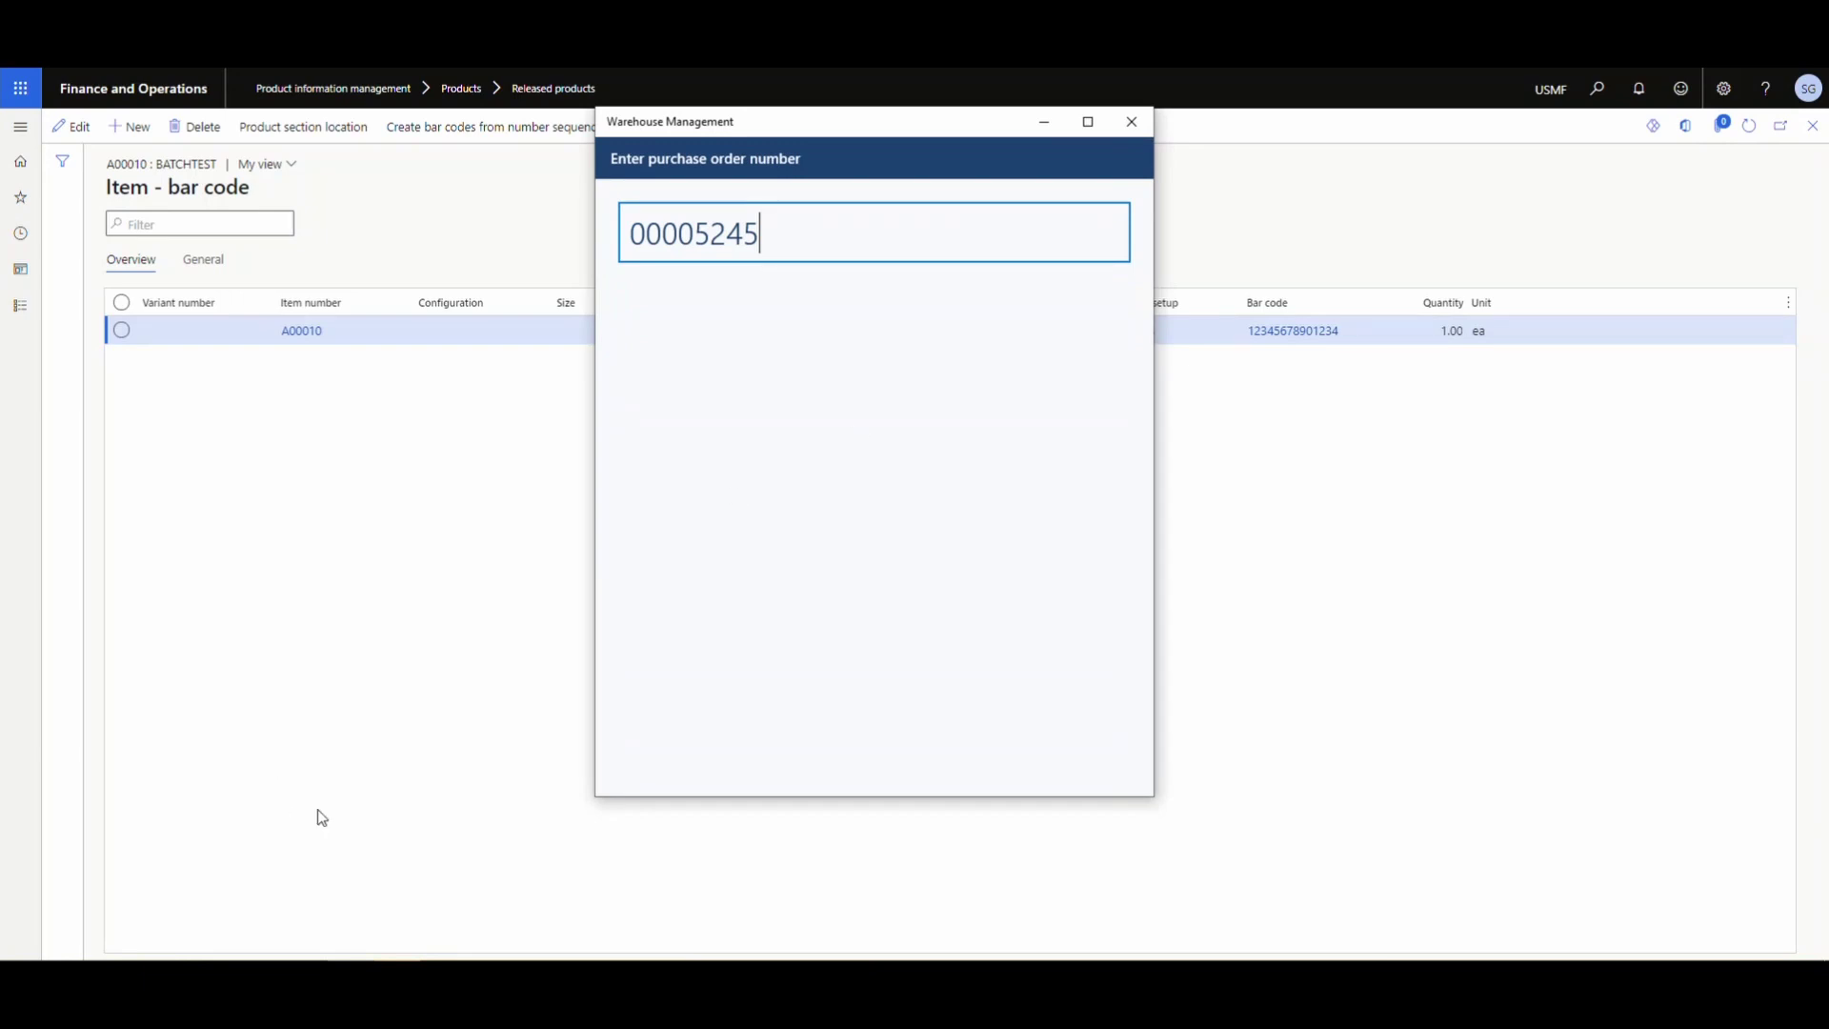
{"action": "key", "text": "Return"}
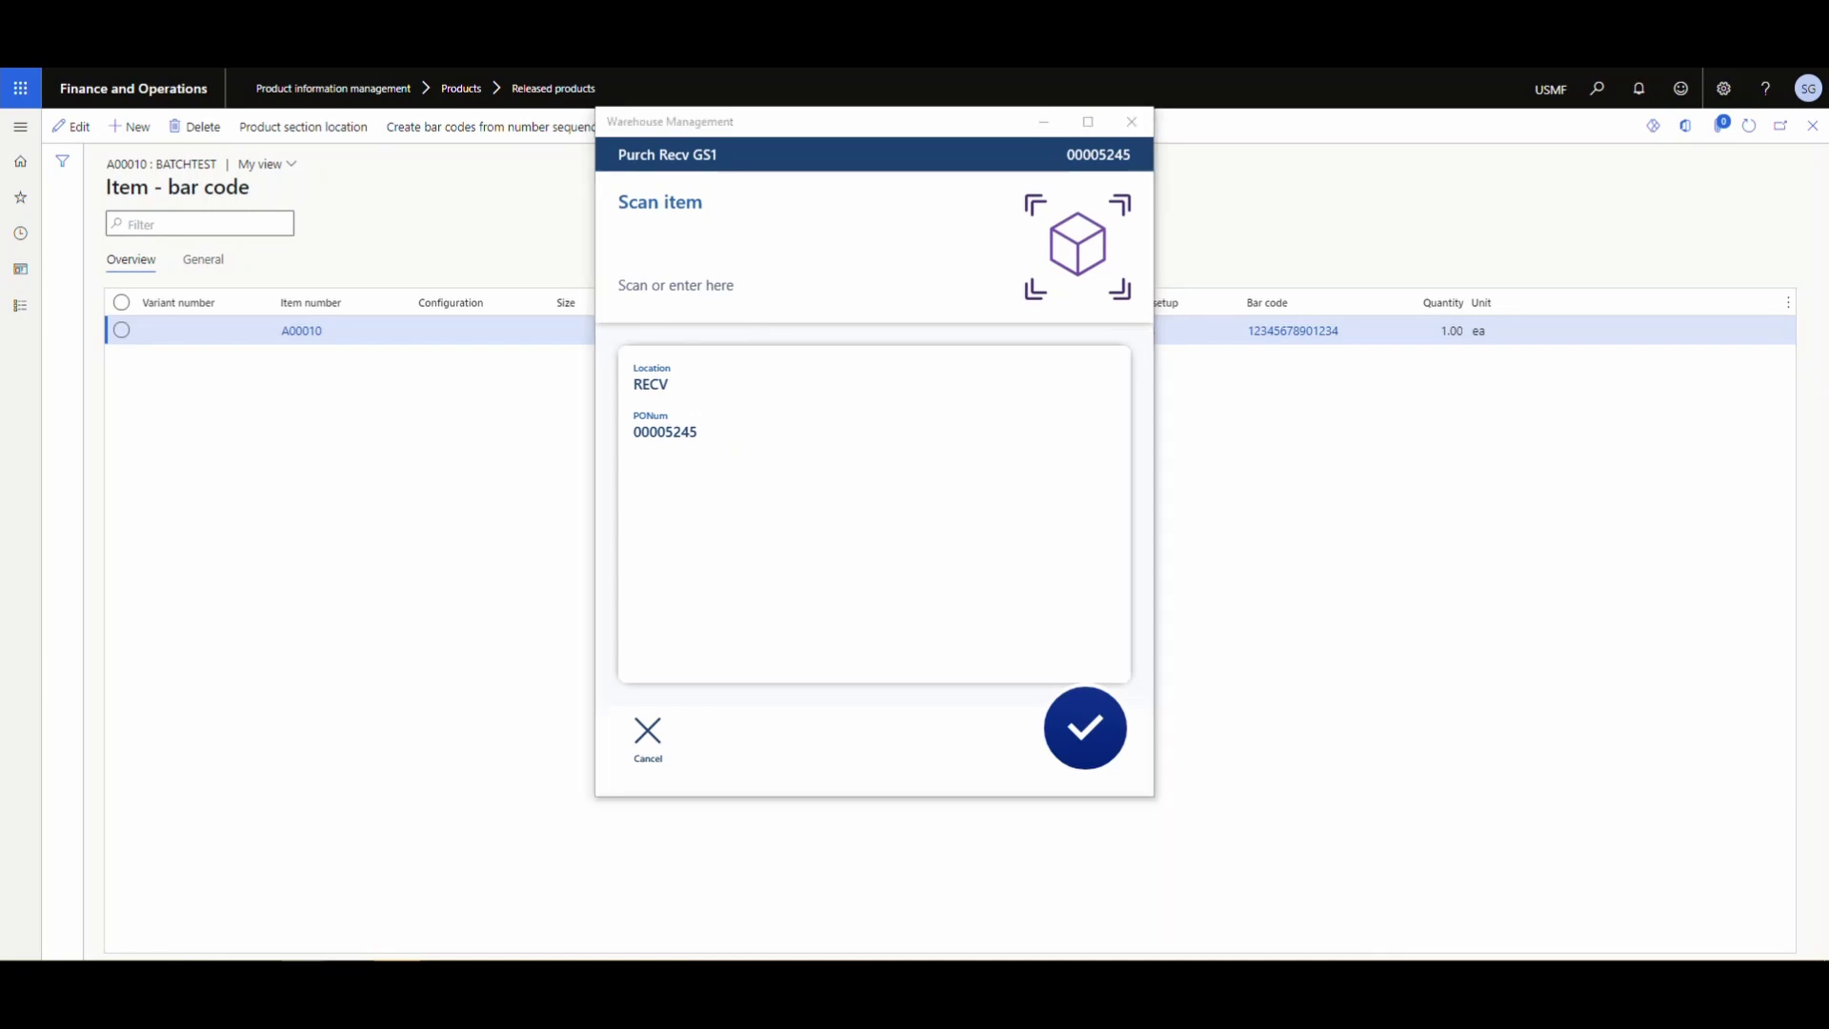
Scan the edited GS1 barcode for batch b30 and confirm put-away to FL-007.
{"action": "left_click", "coordinate": [670, 246]}
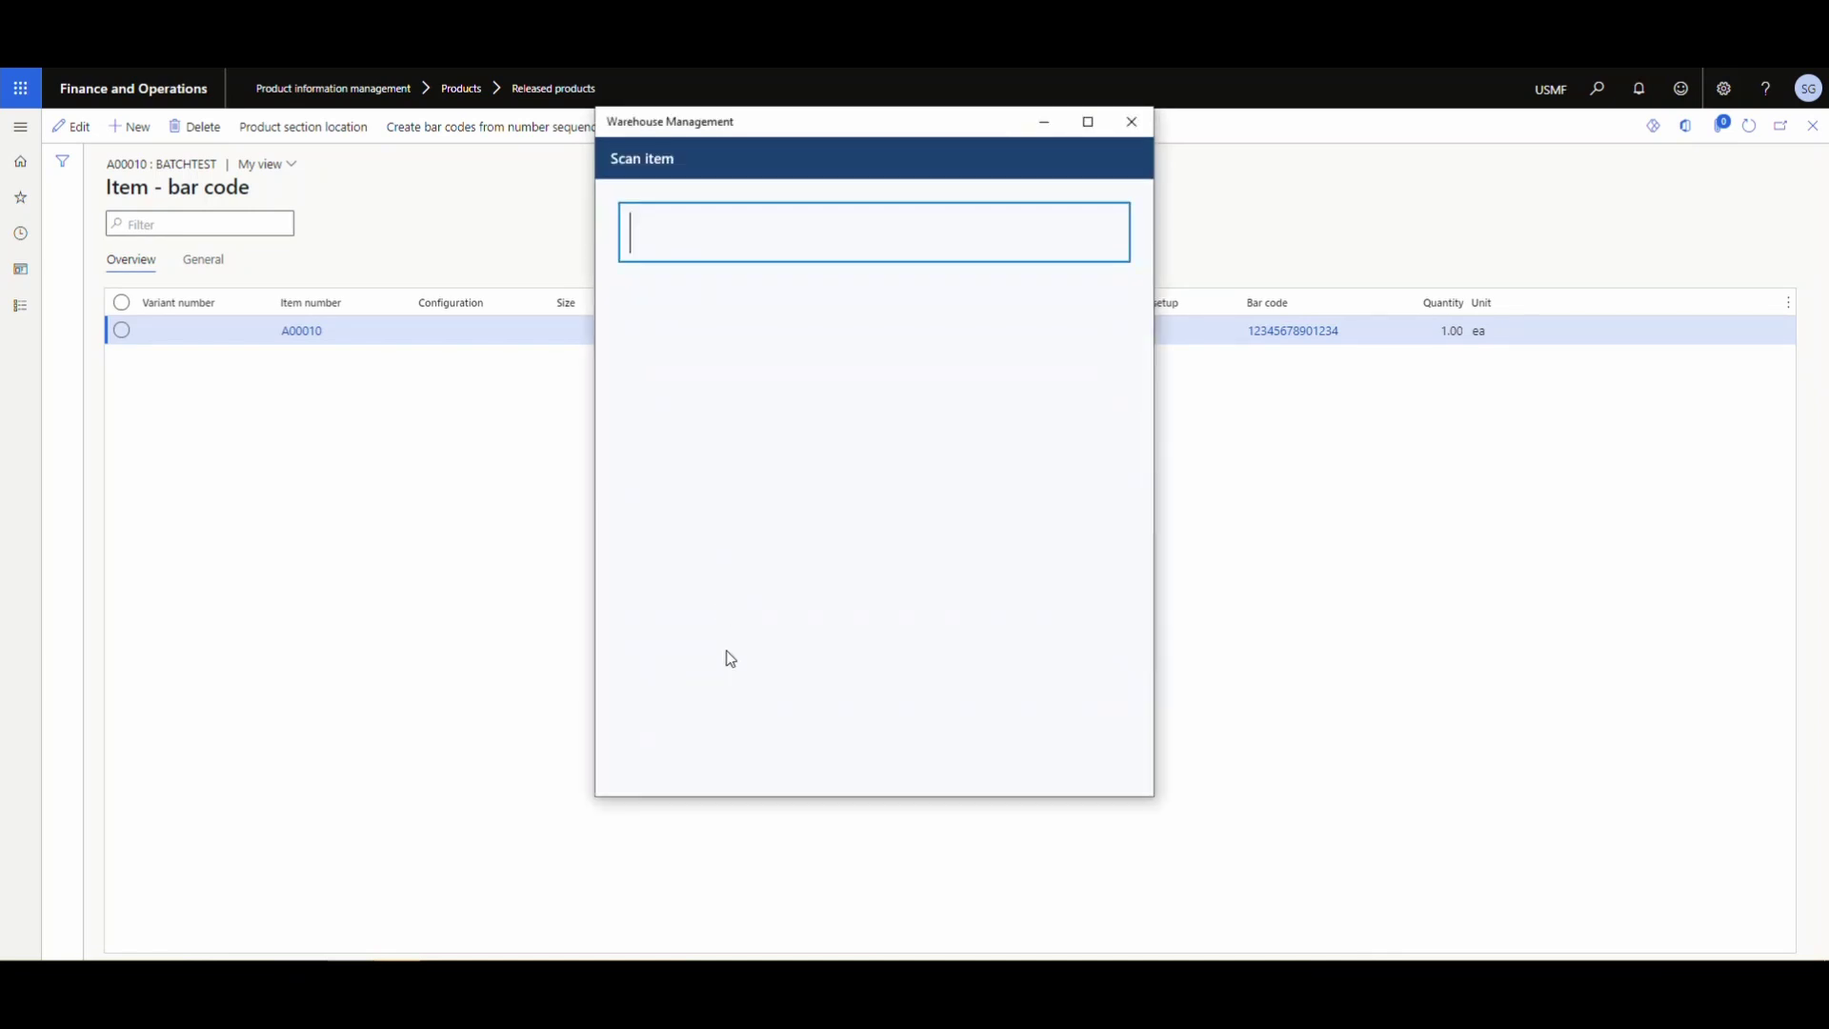
{"action": "key", "text": "ctrl+v"}
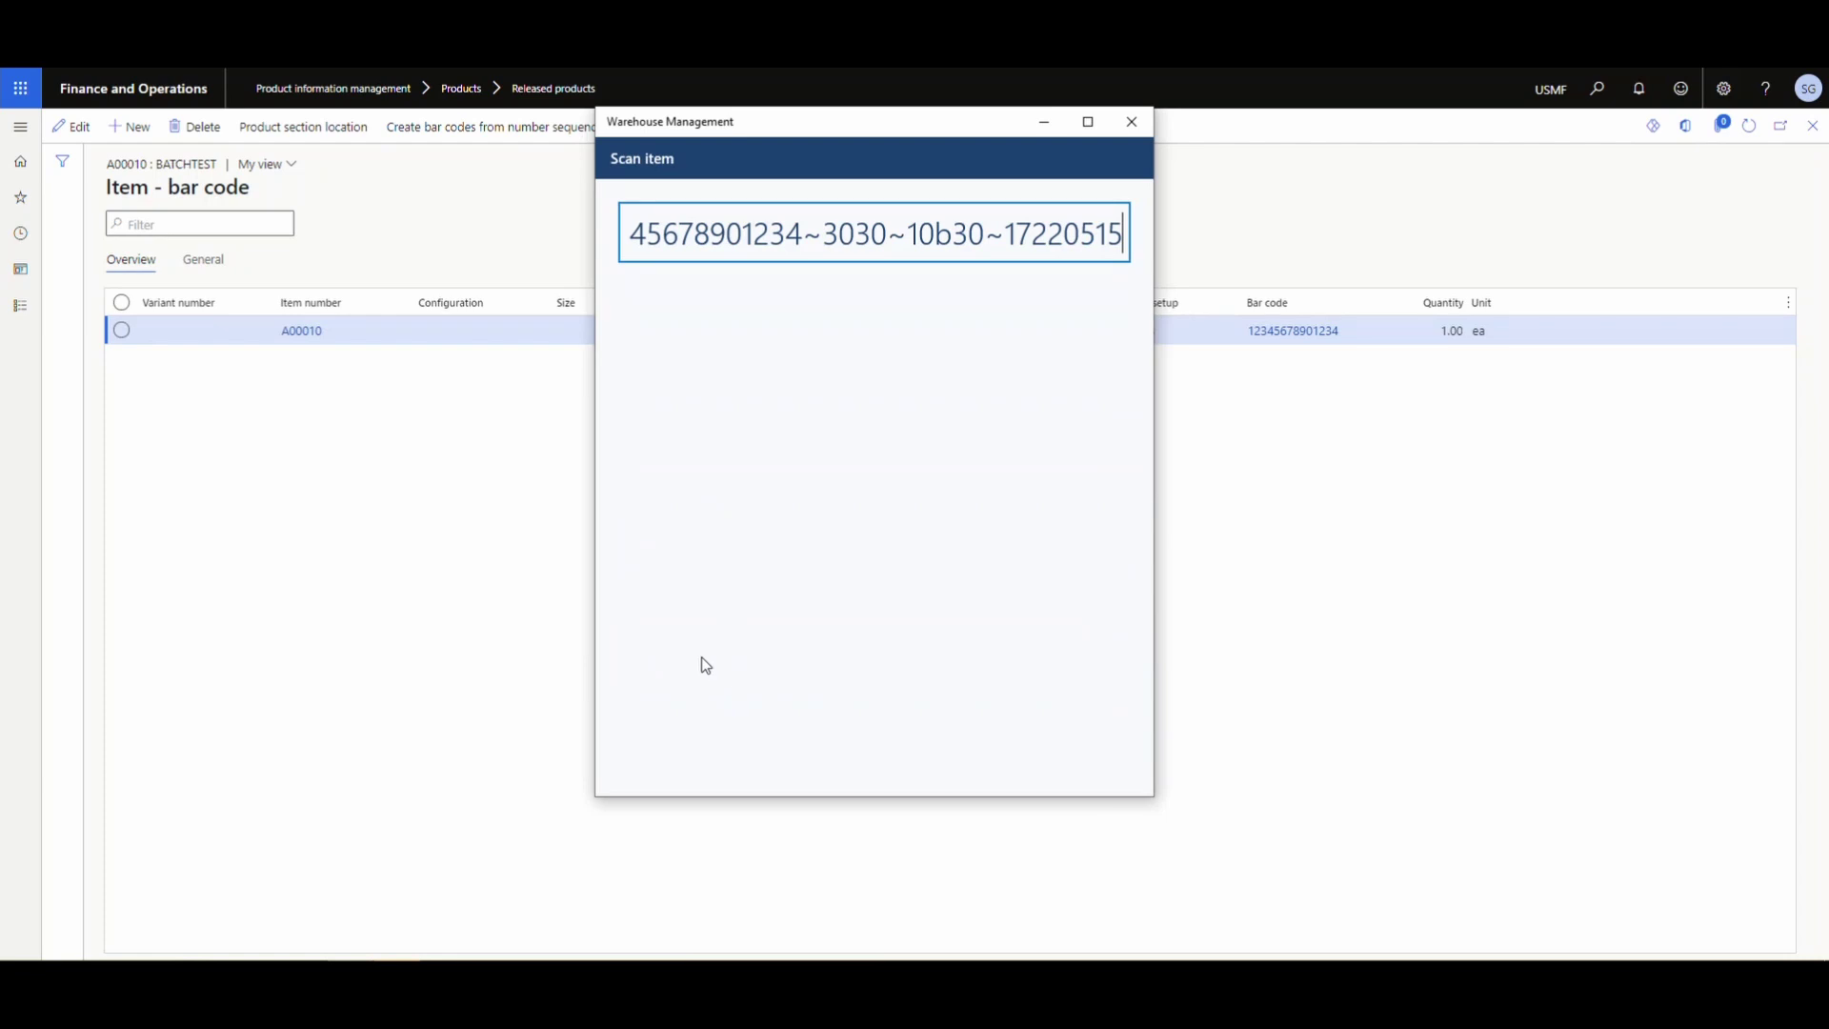
{"action": "key", "text": "Return"}
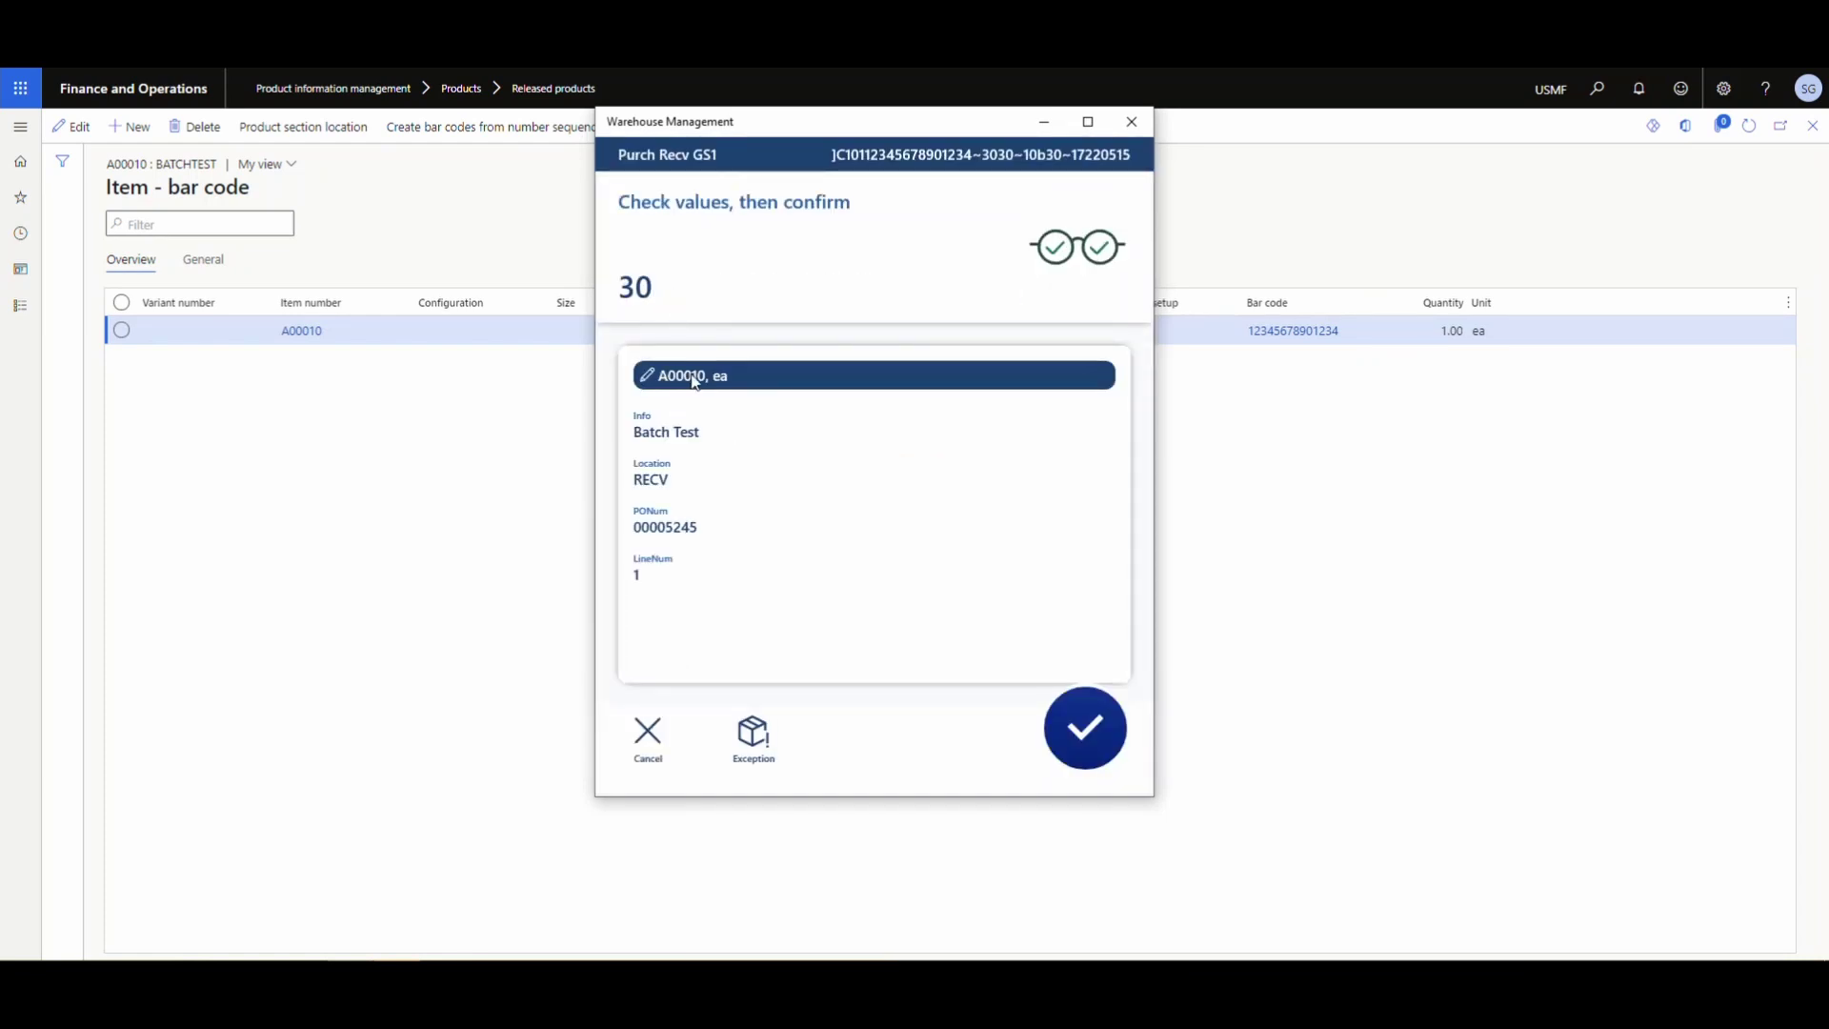
{"action": "left_click", "coordinate": [1080, 738]}
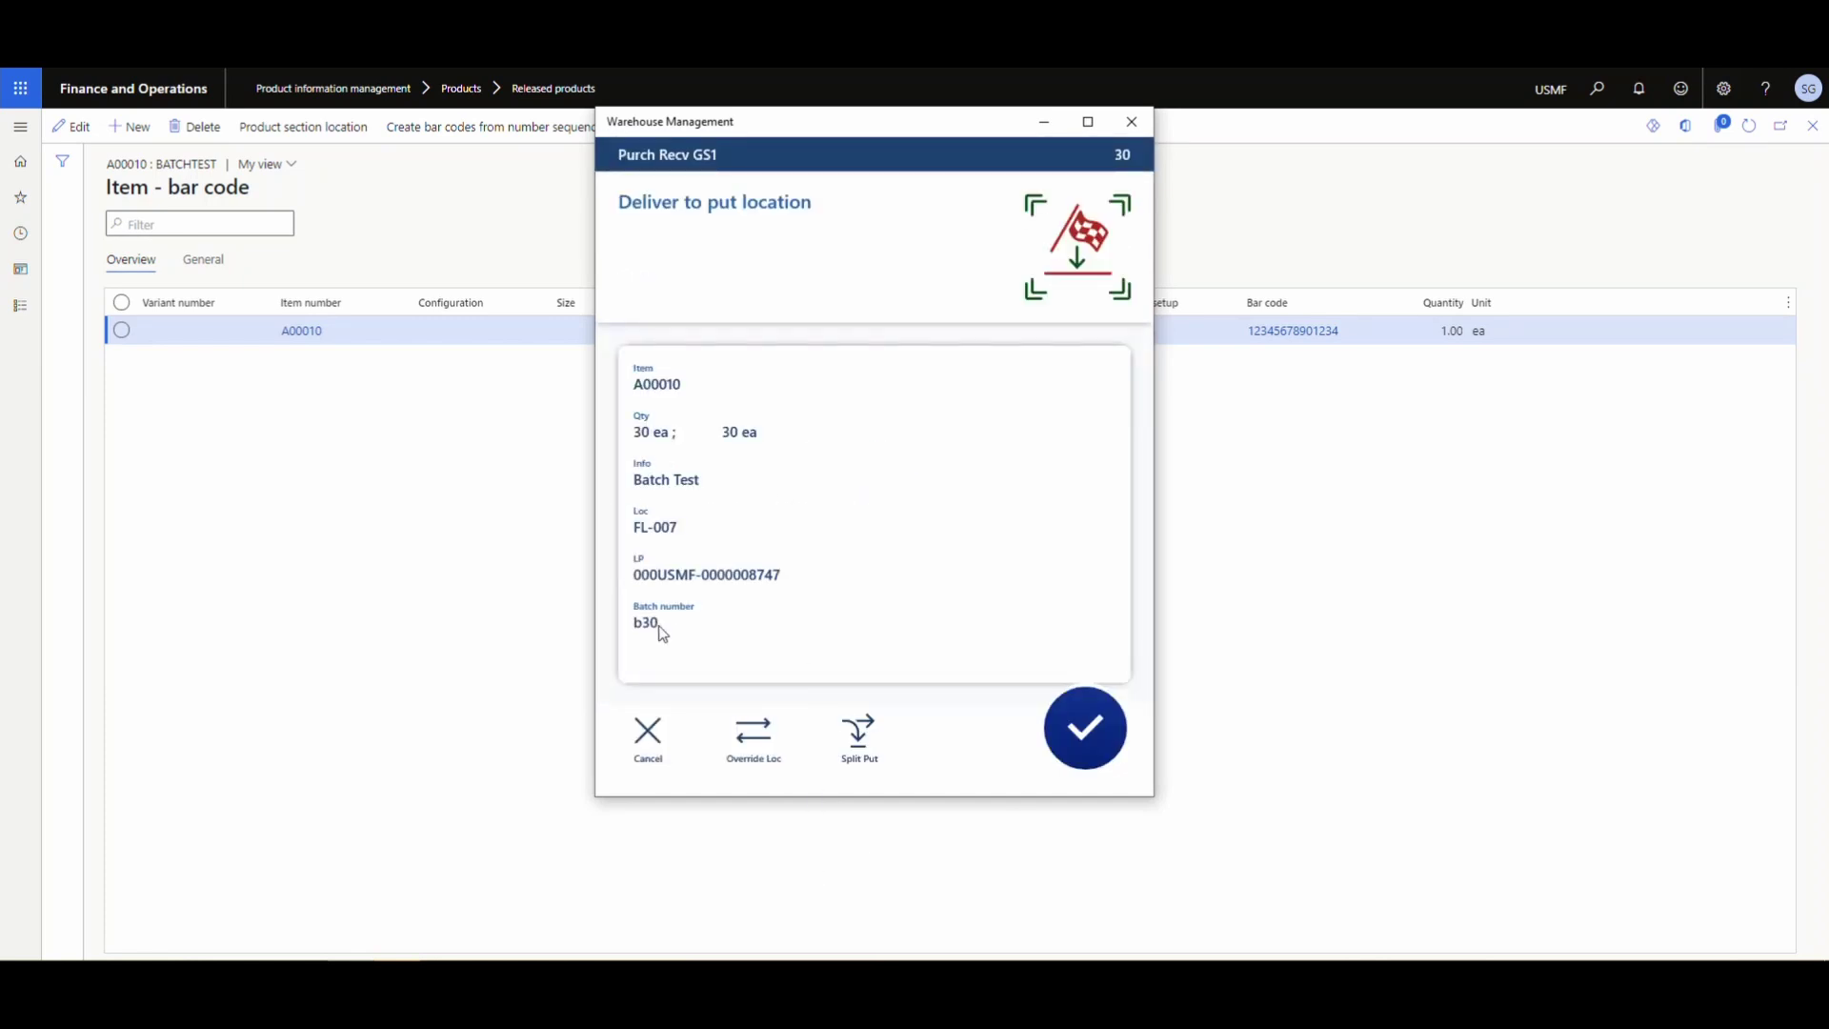
{"action": "left_click", "coordinate": [1087, 736]}
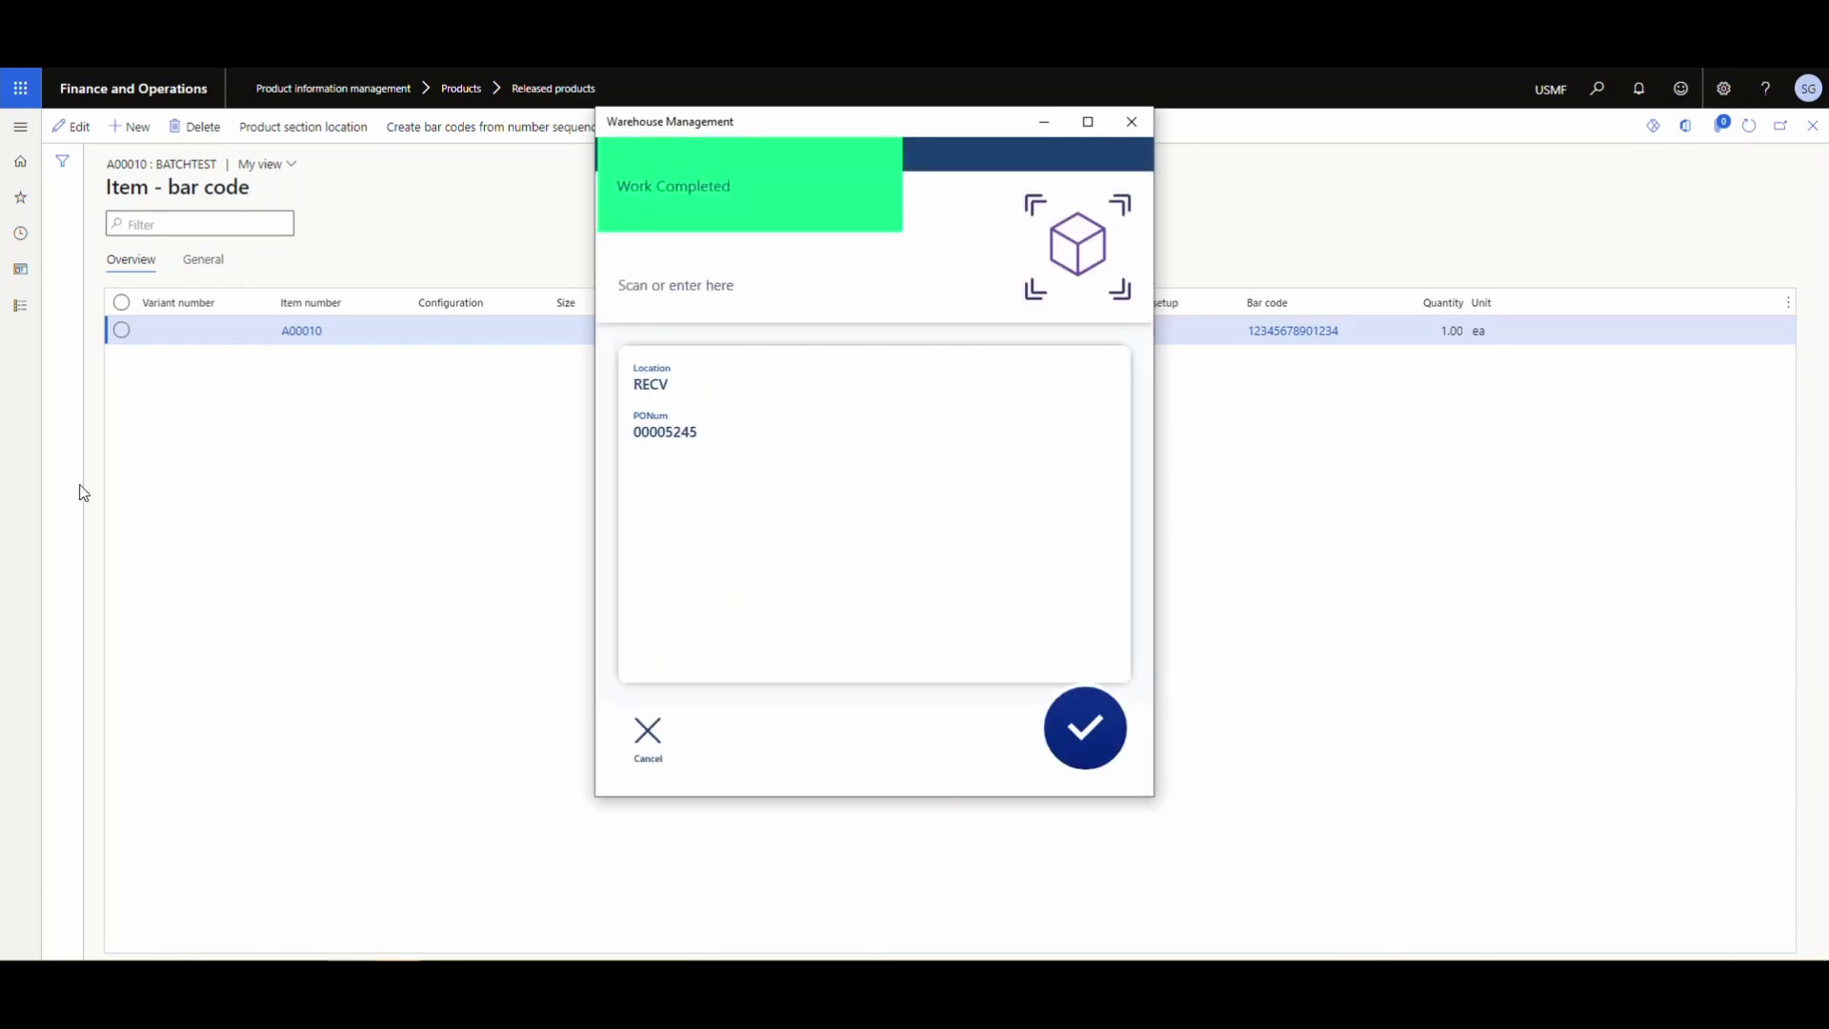
Filter All purchase orders in Procurement and sourcing on 00005245 and open that order.
{"action": "left_click", "coordinate": [211, 552]}
{"action": "left_click", "coordinate": [17, 308]}
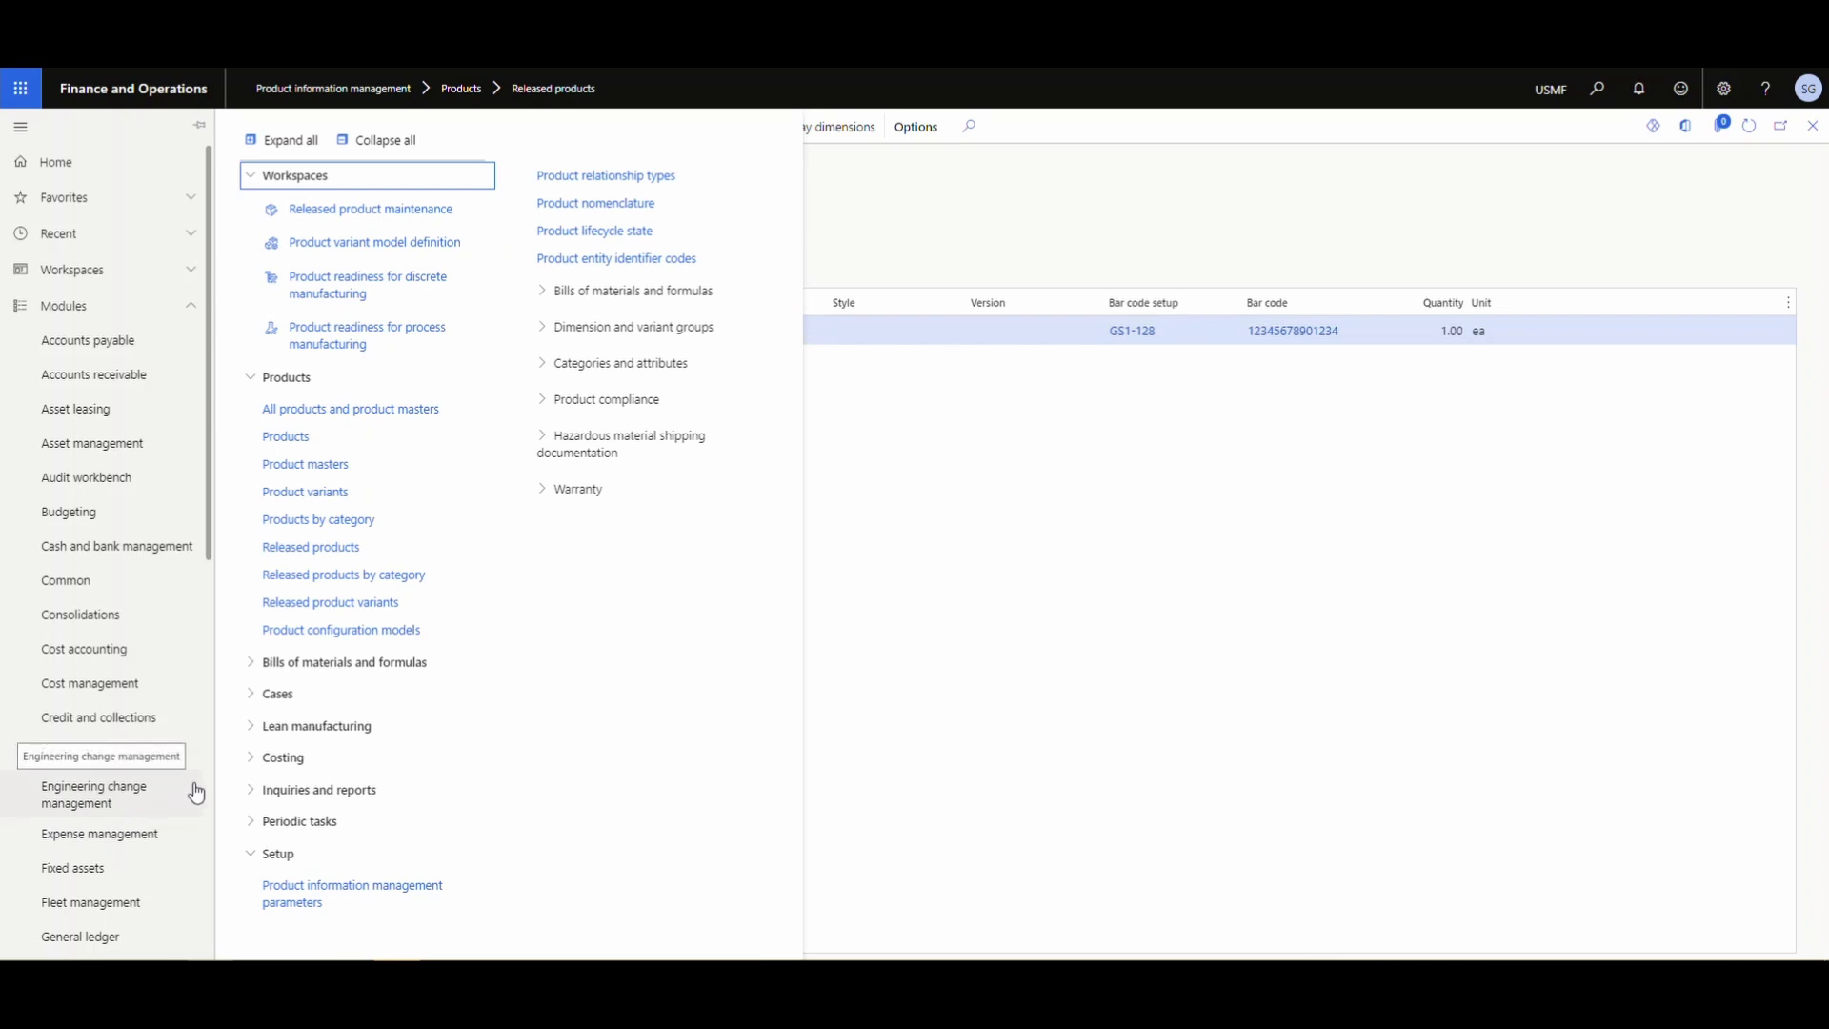
{"action": "scroll", "coordinate": [206, 785], "scroll_direction": "down", "scroll_amount": 6}
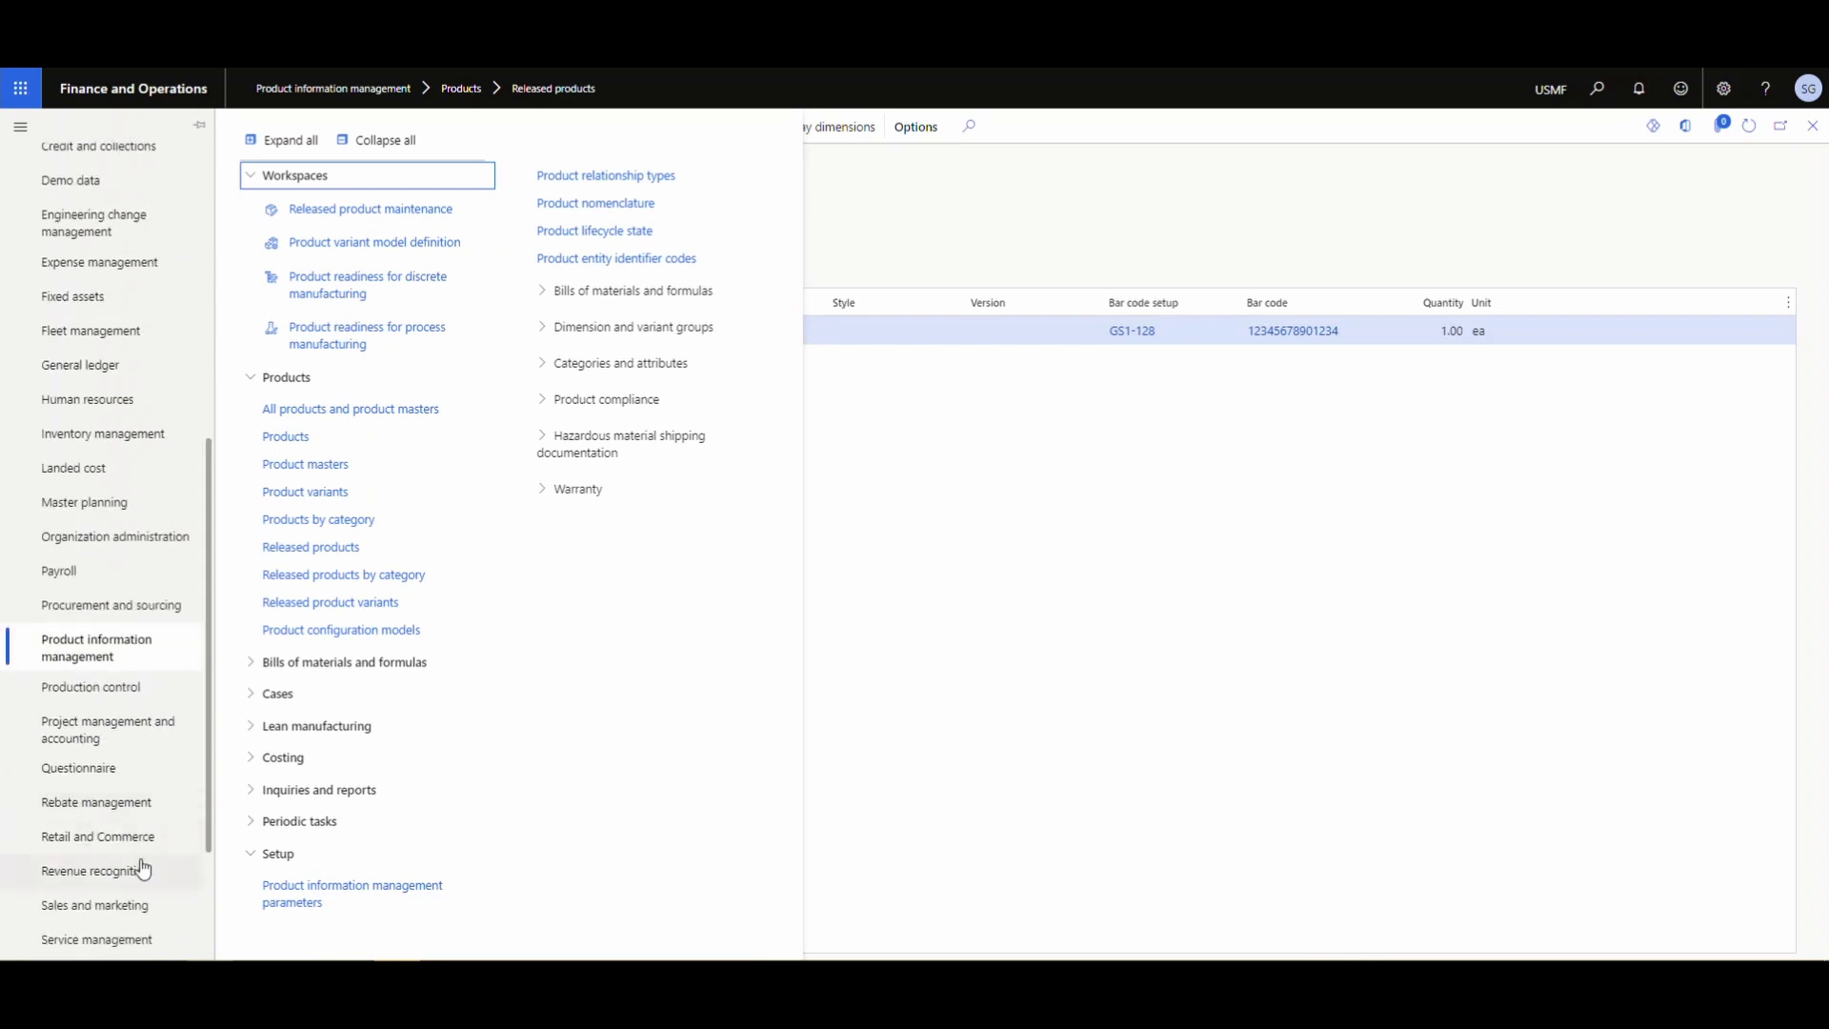
{"action": "left_click", "coordinate": [122, 605]}
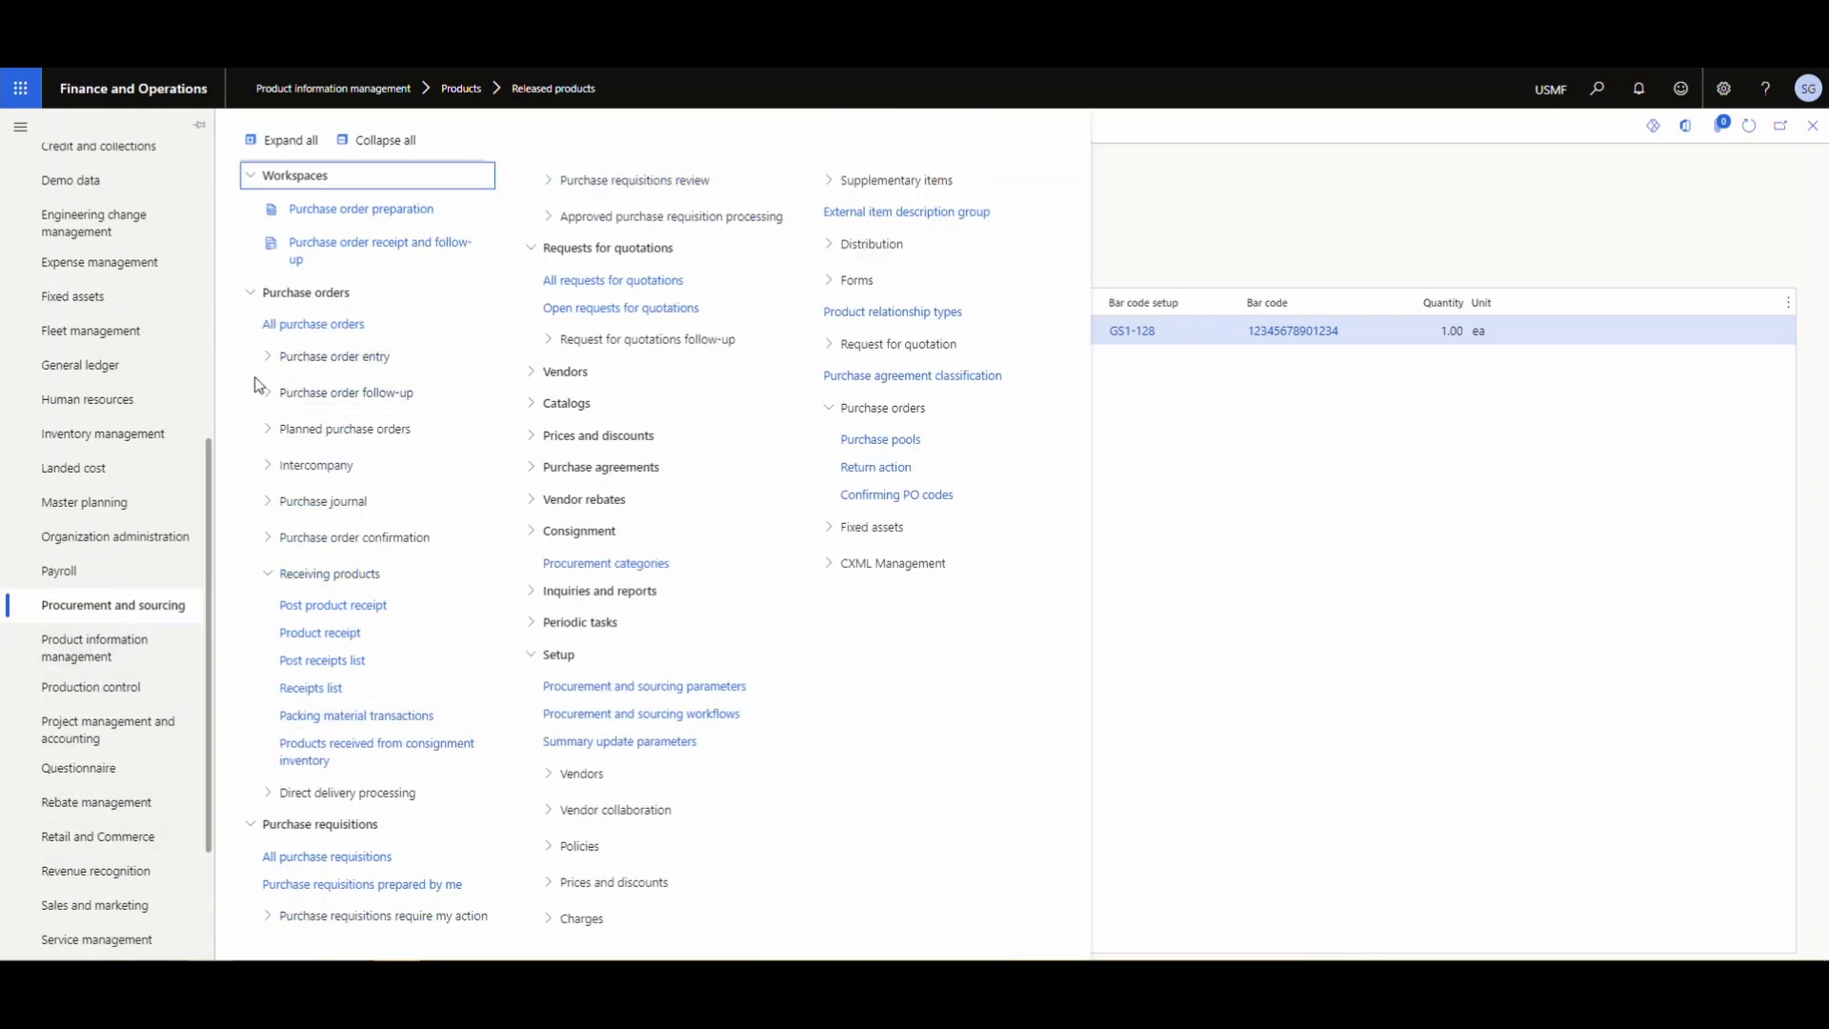
{"action": "left_click", "coordinate": [272, 324]}
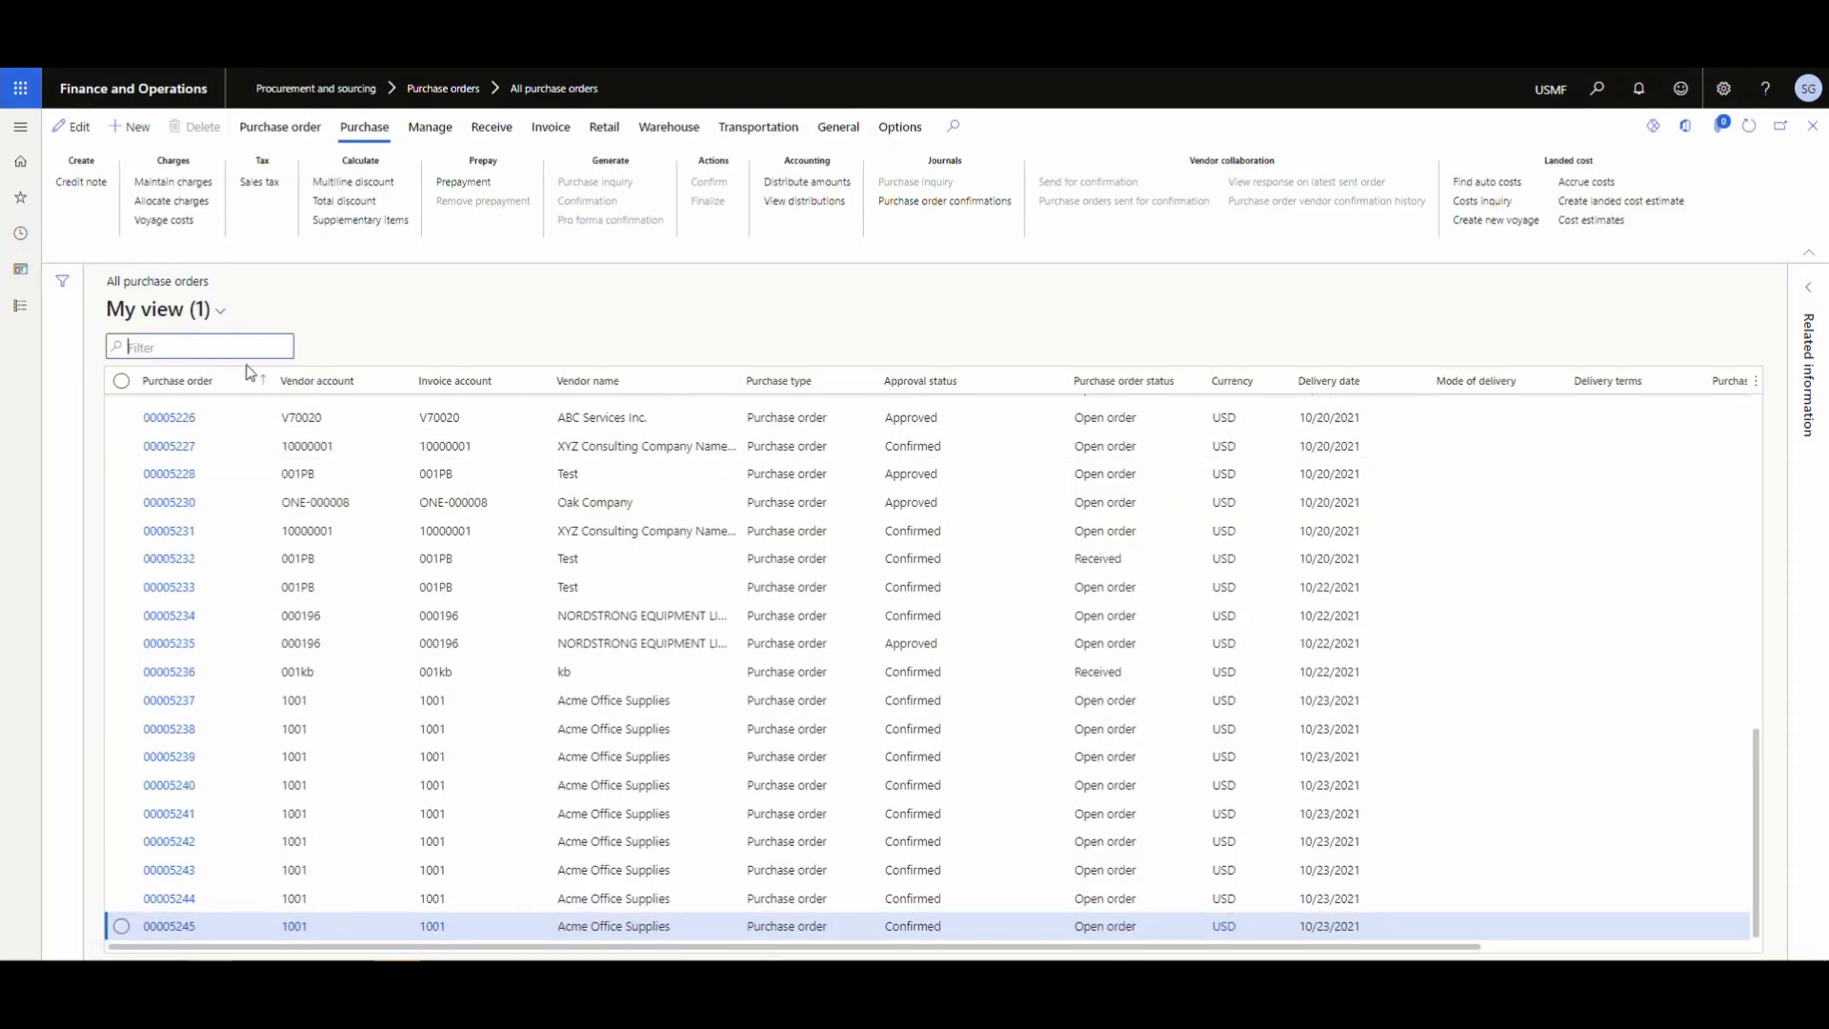
{"action": "type", "text": "00005245"}
{"action": "key", "text": "Return"}
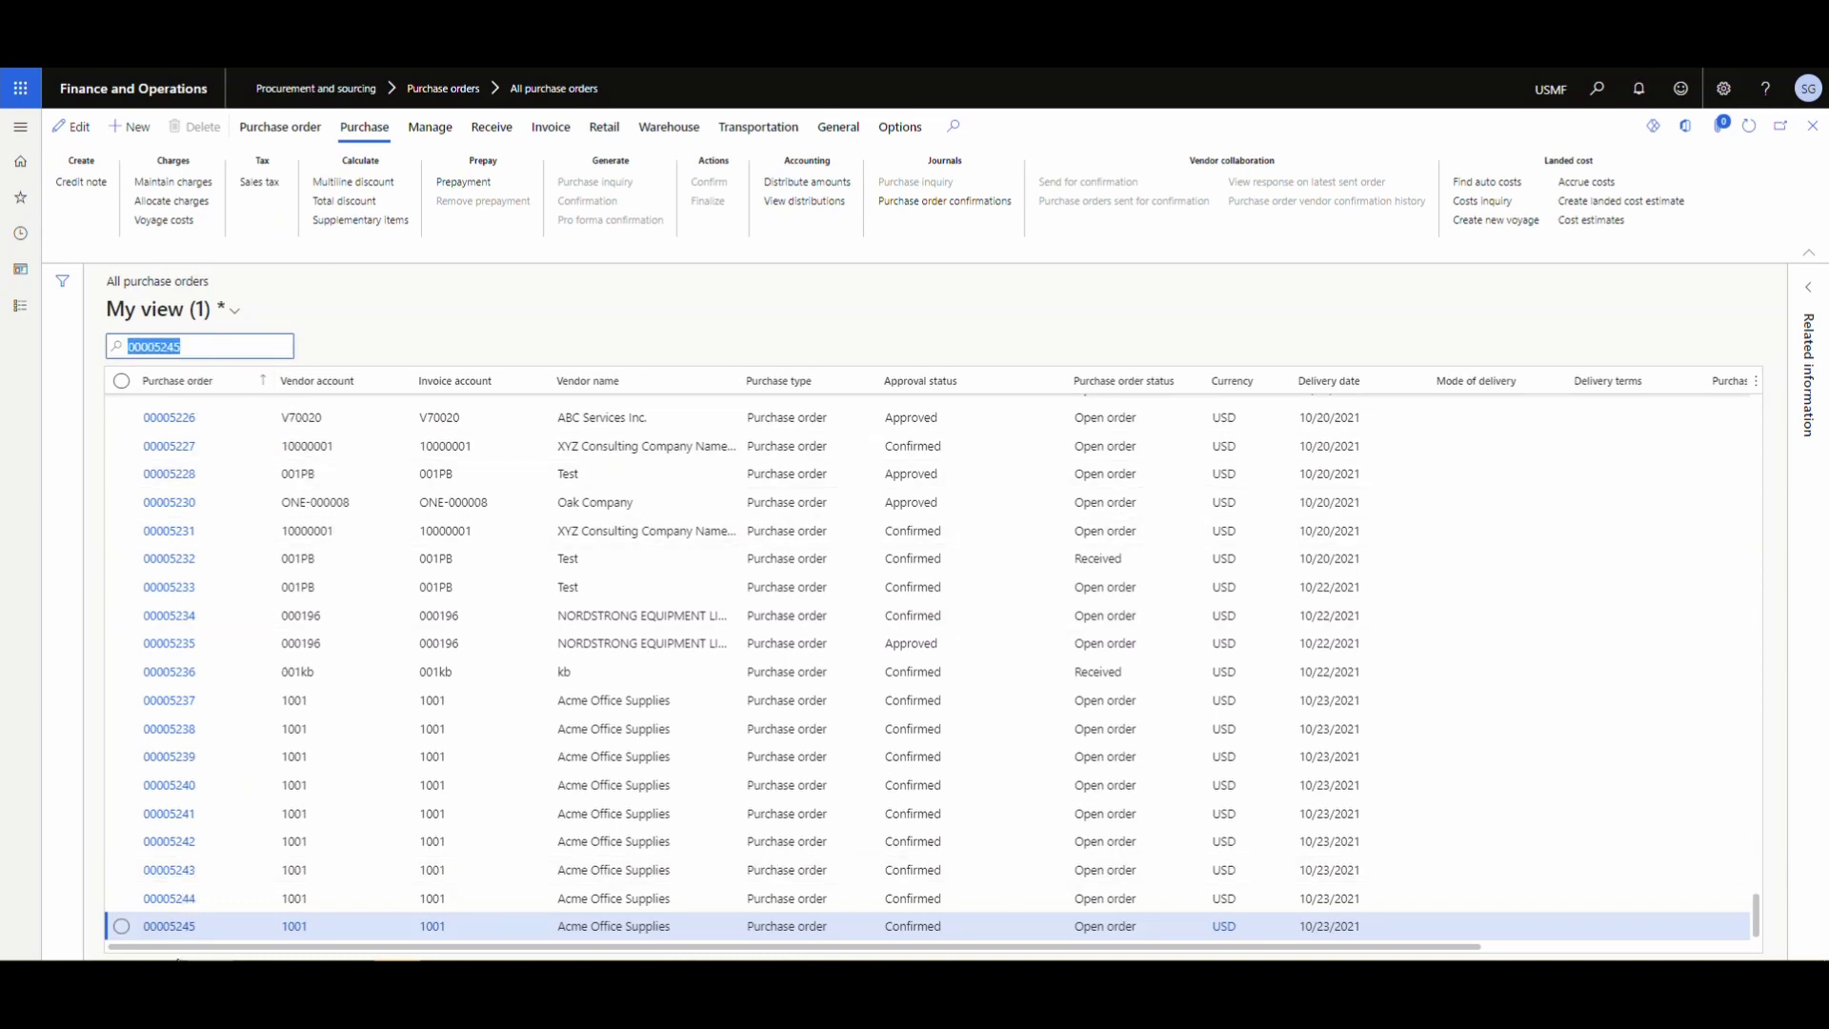
{"action": "left_click", "coordinate": [197, 413]}
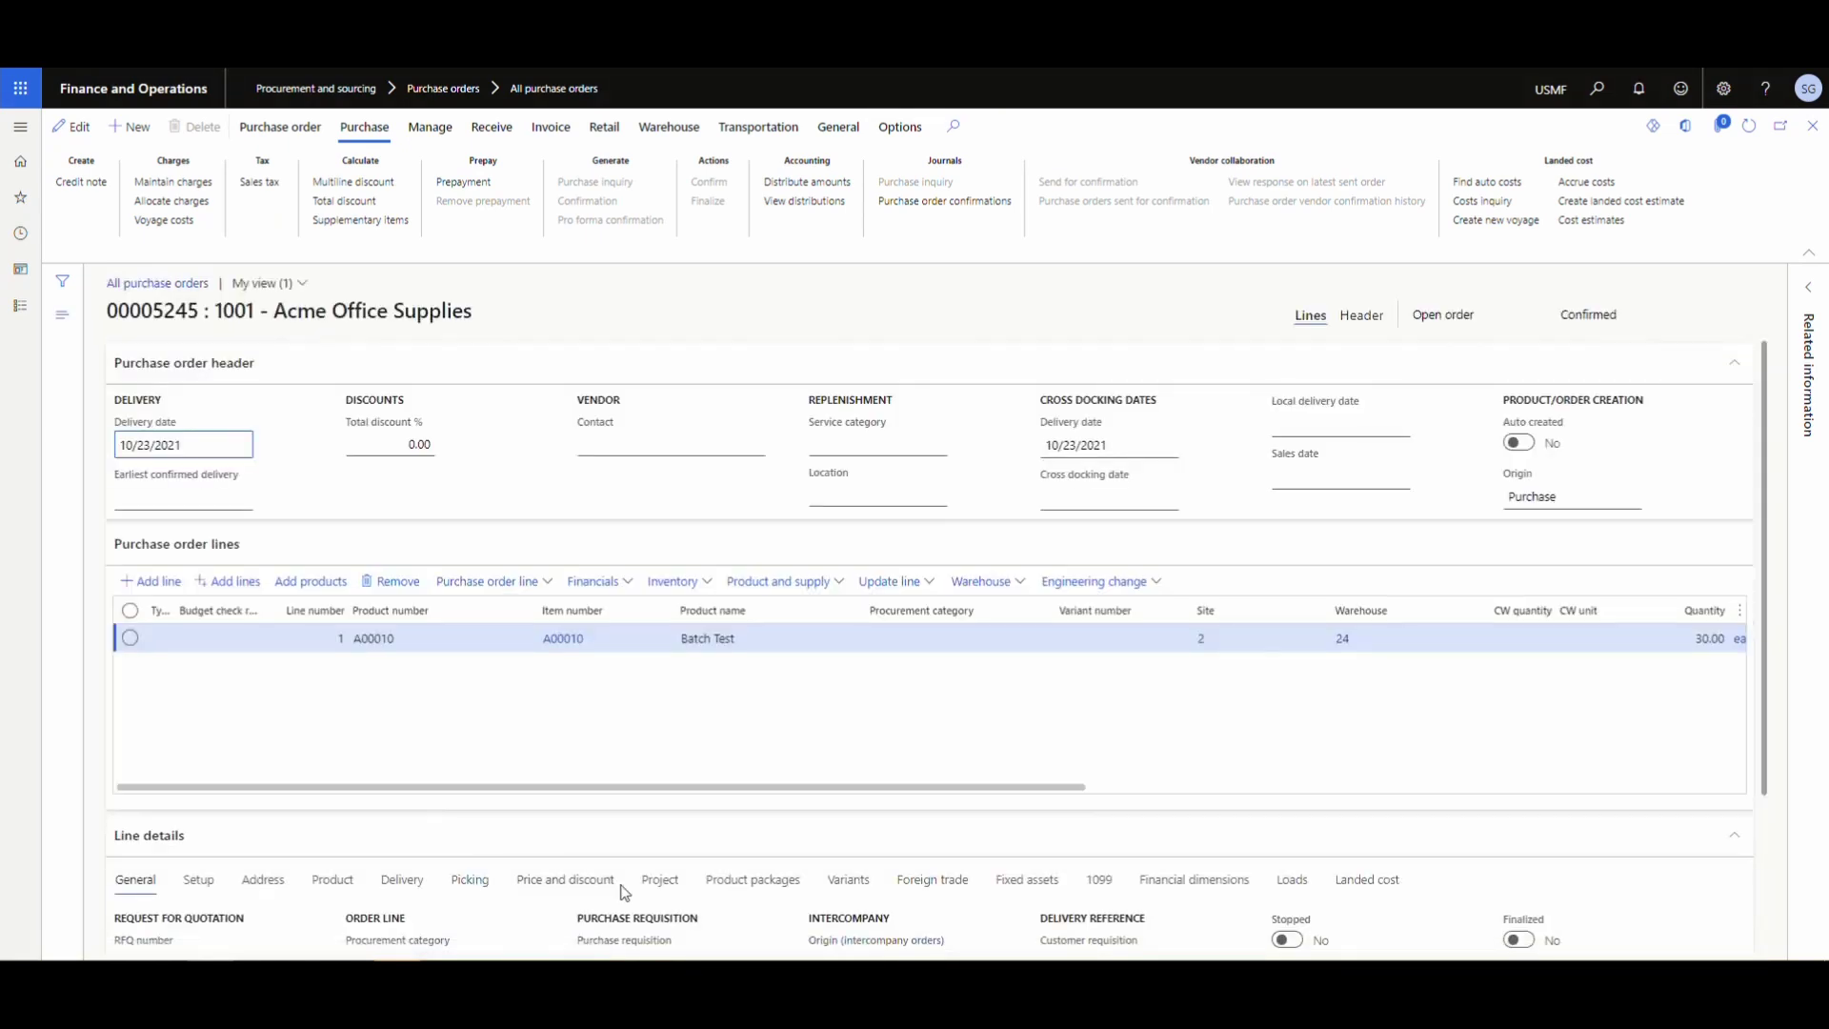
Check the A00010 line's registration shows batch b30, then open b30's batch details.
{"action": "left_click", "coordinate": [931, 589]}
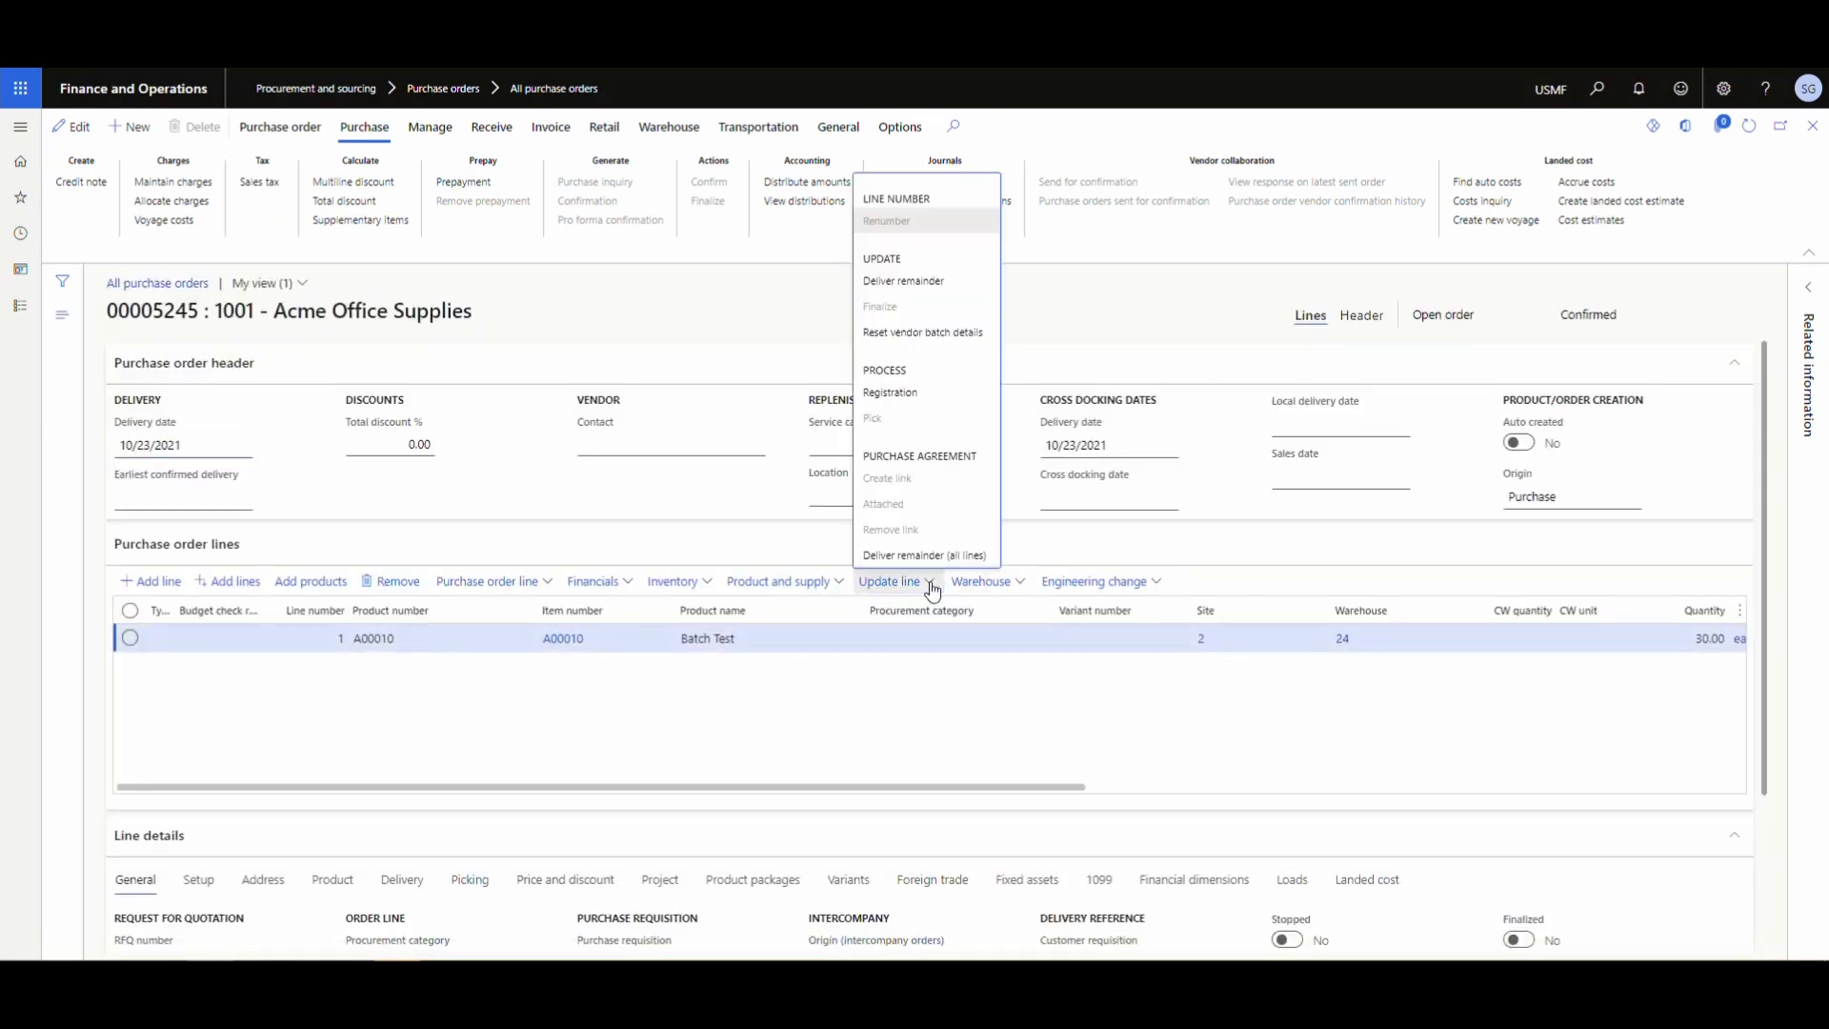
{"action": "left_click", "coordinate": [887, 464]}
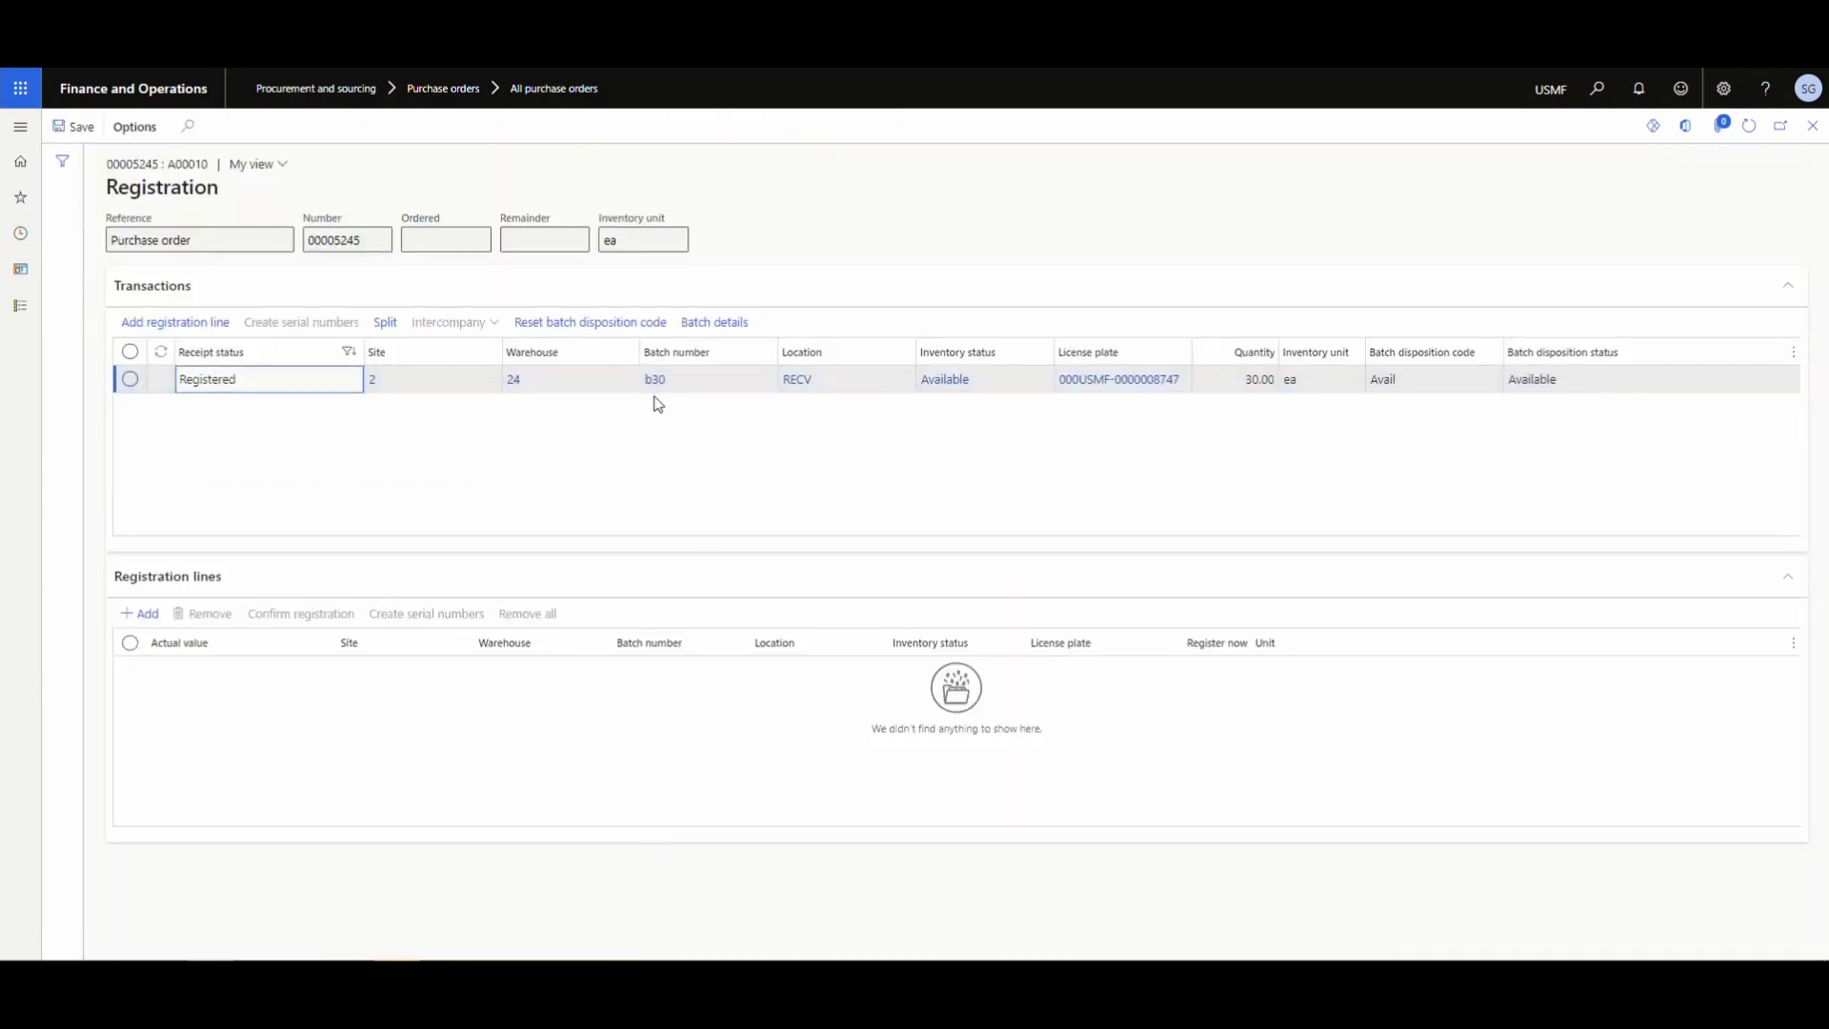
{"action": "left_click", "coordinate": [655, 381]}
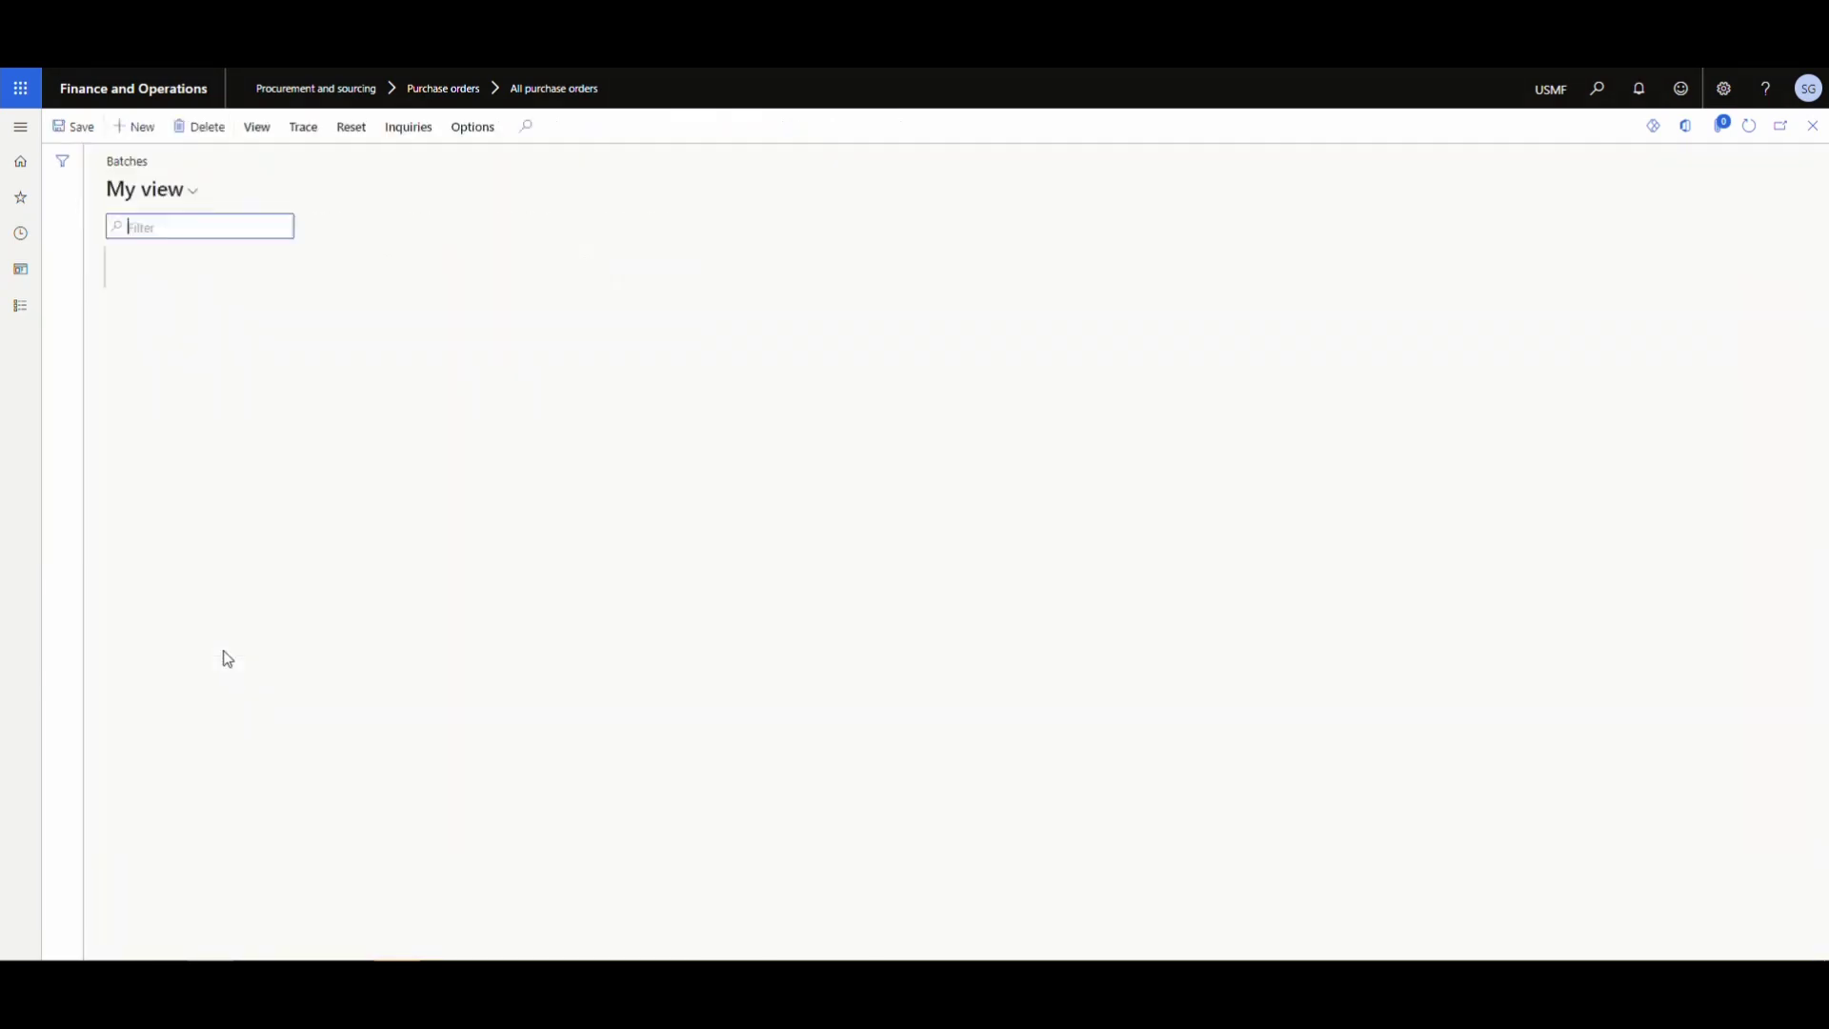
{"action": "left_click", "coordinate": [184, 411]}
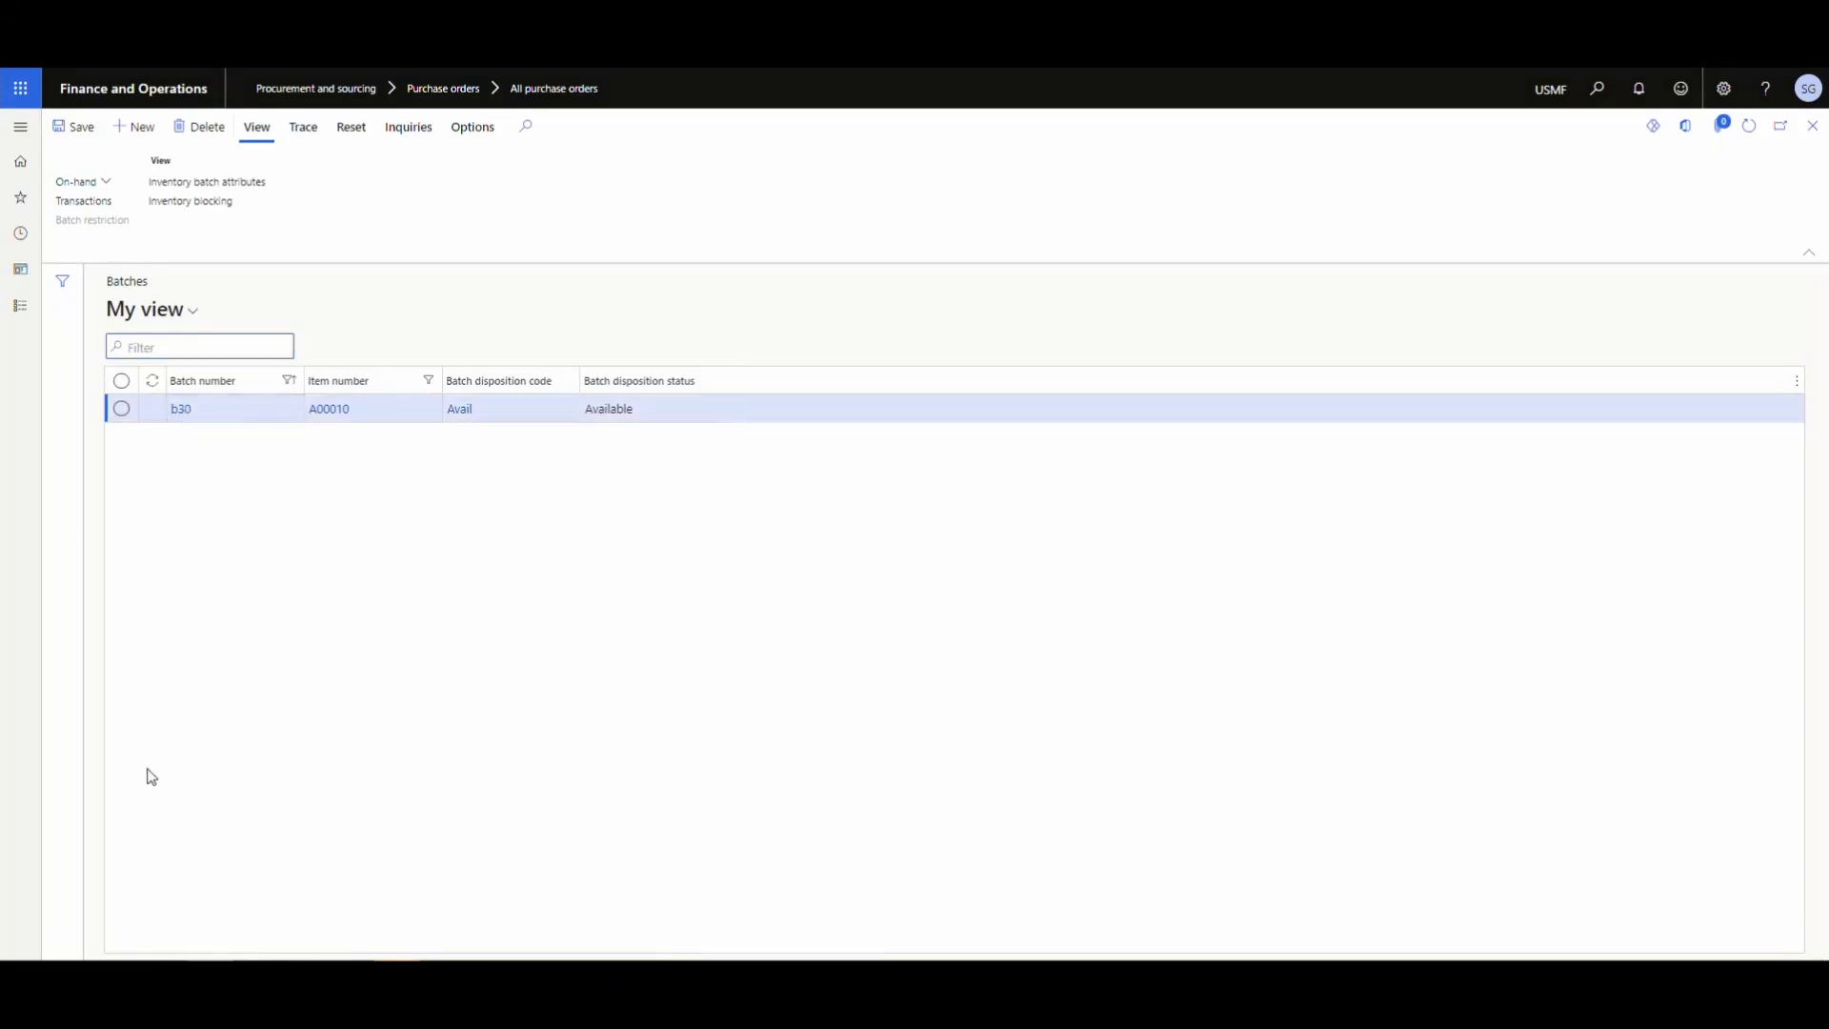